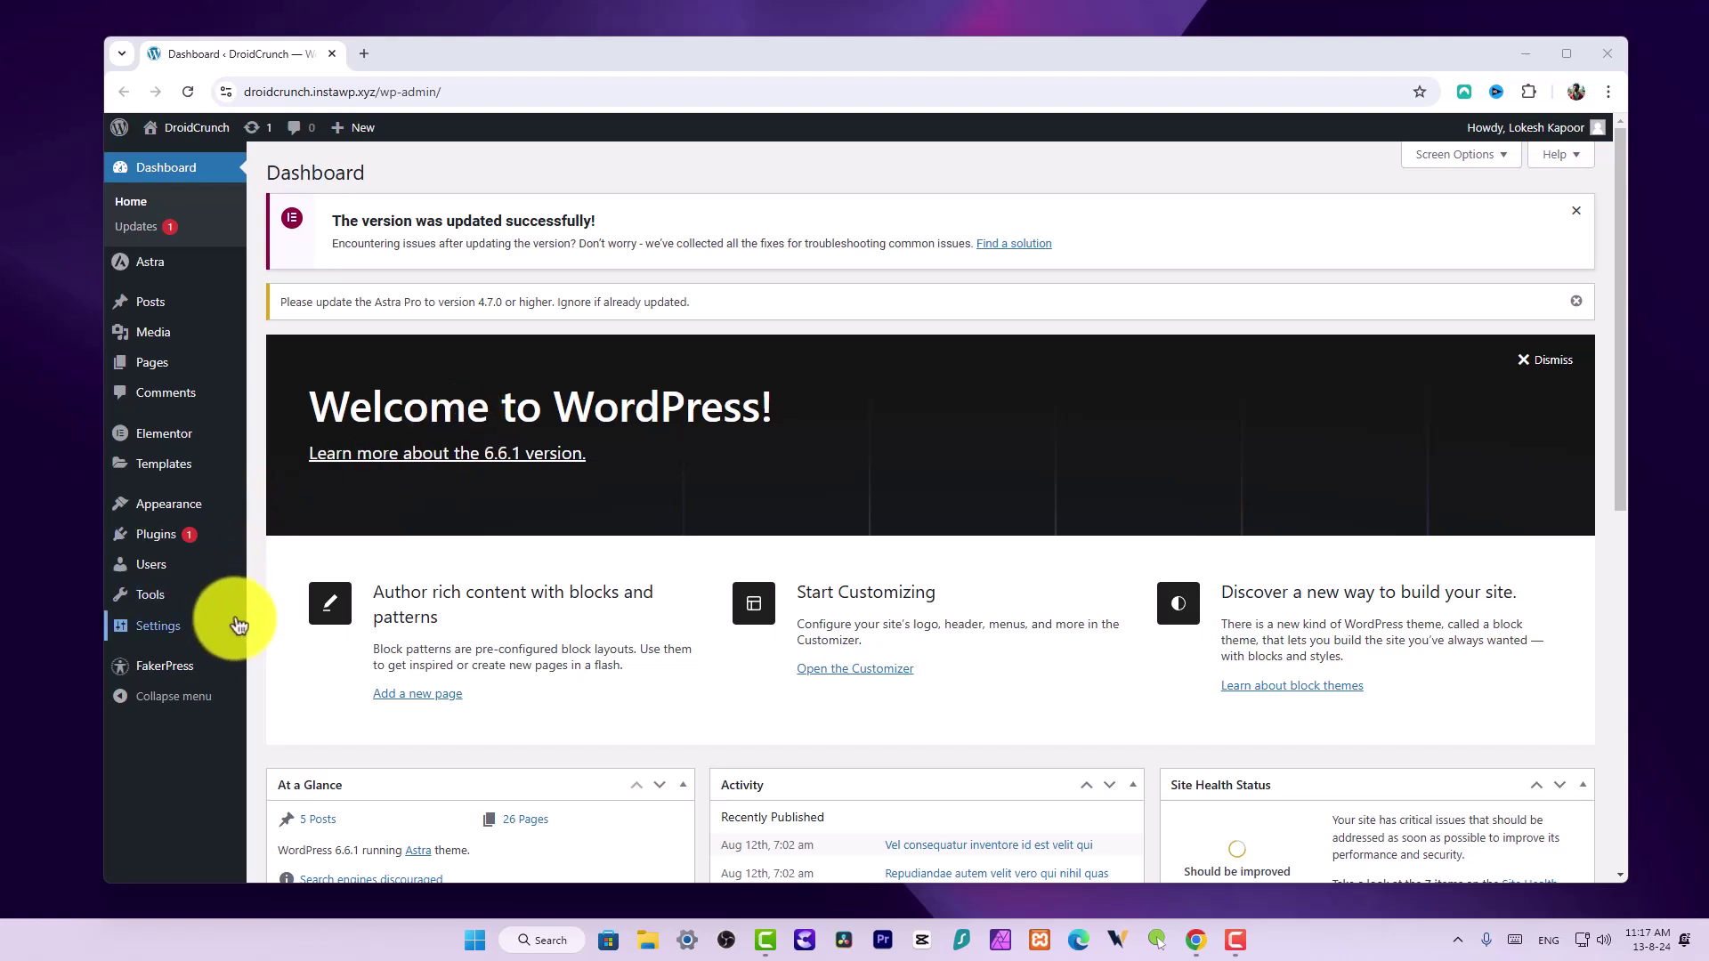
# Show the Elementor submenu from the WordPress dashboard sidebar
pyautogui.moveTo(164, 551)
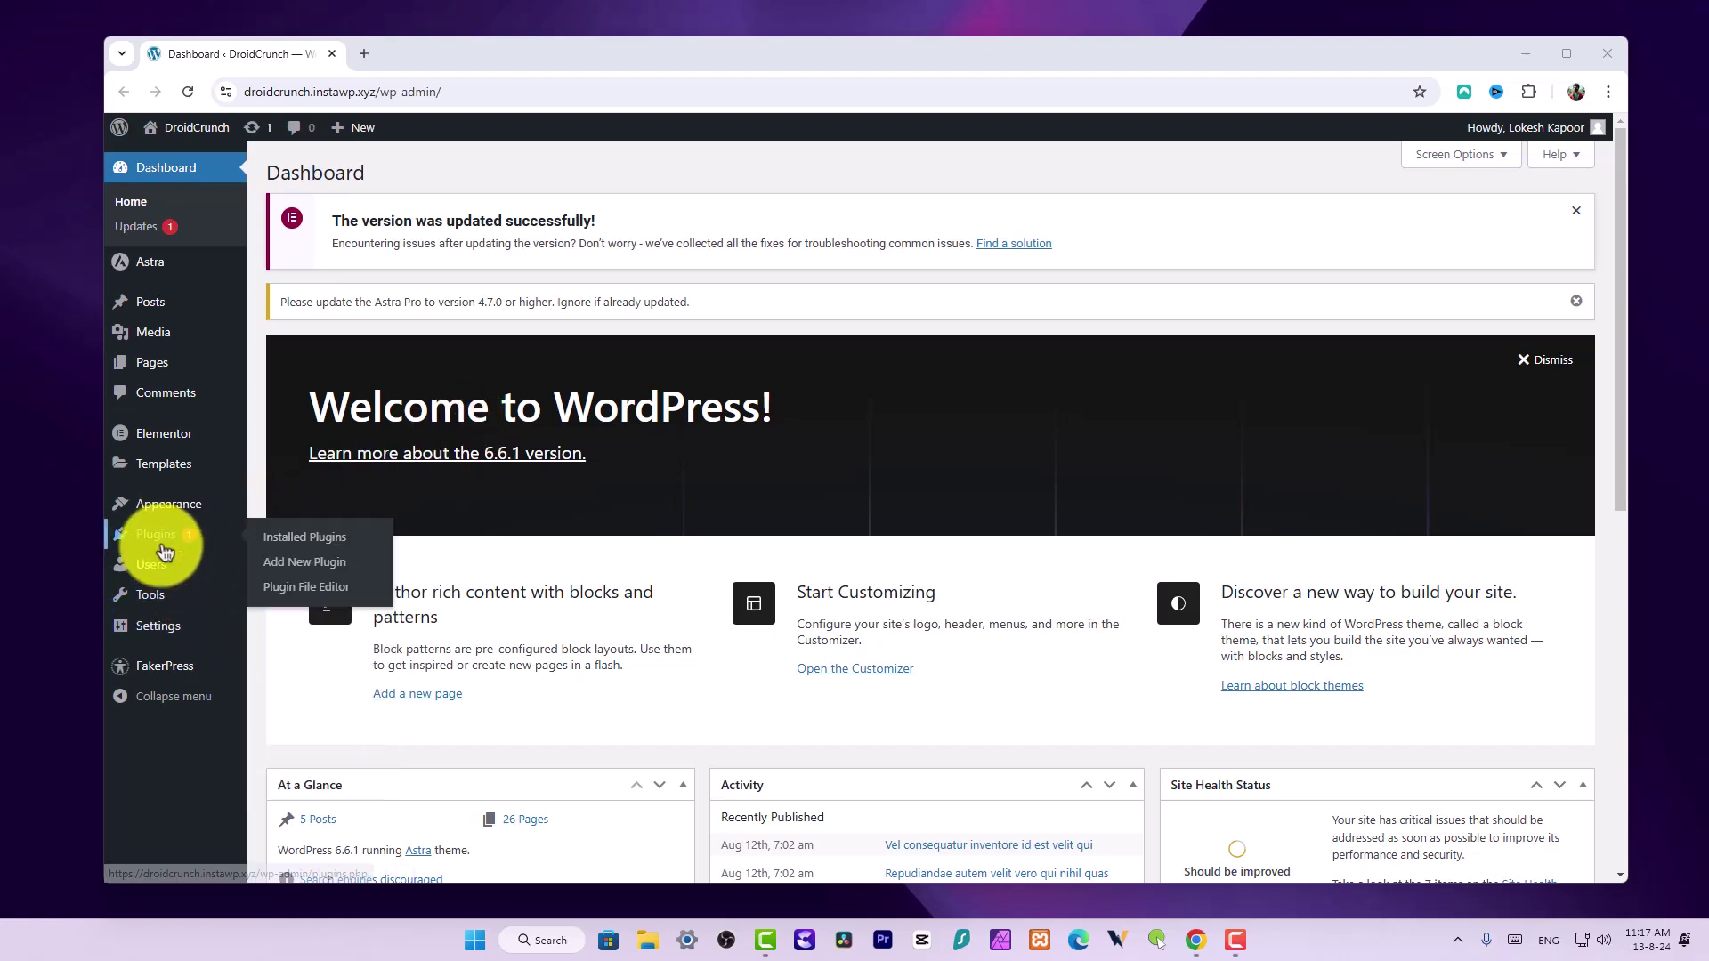
# Set Link In Bio to Active under Elementor Settings > Features and save the changes
pyautogui.click(191, 444)
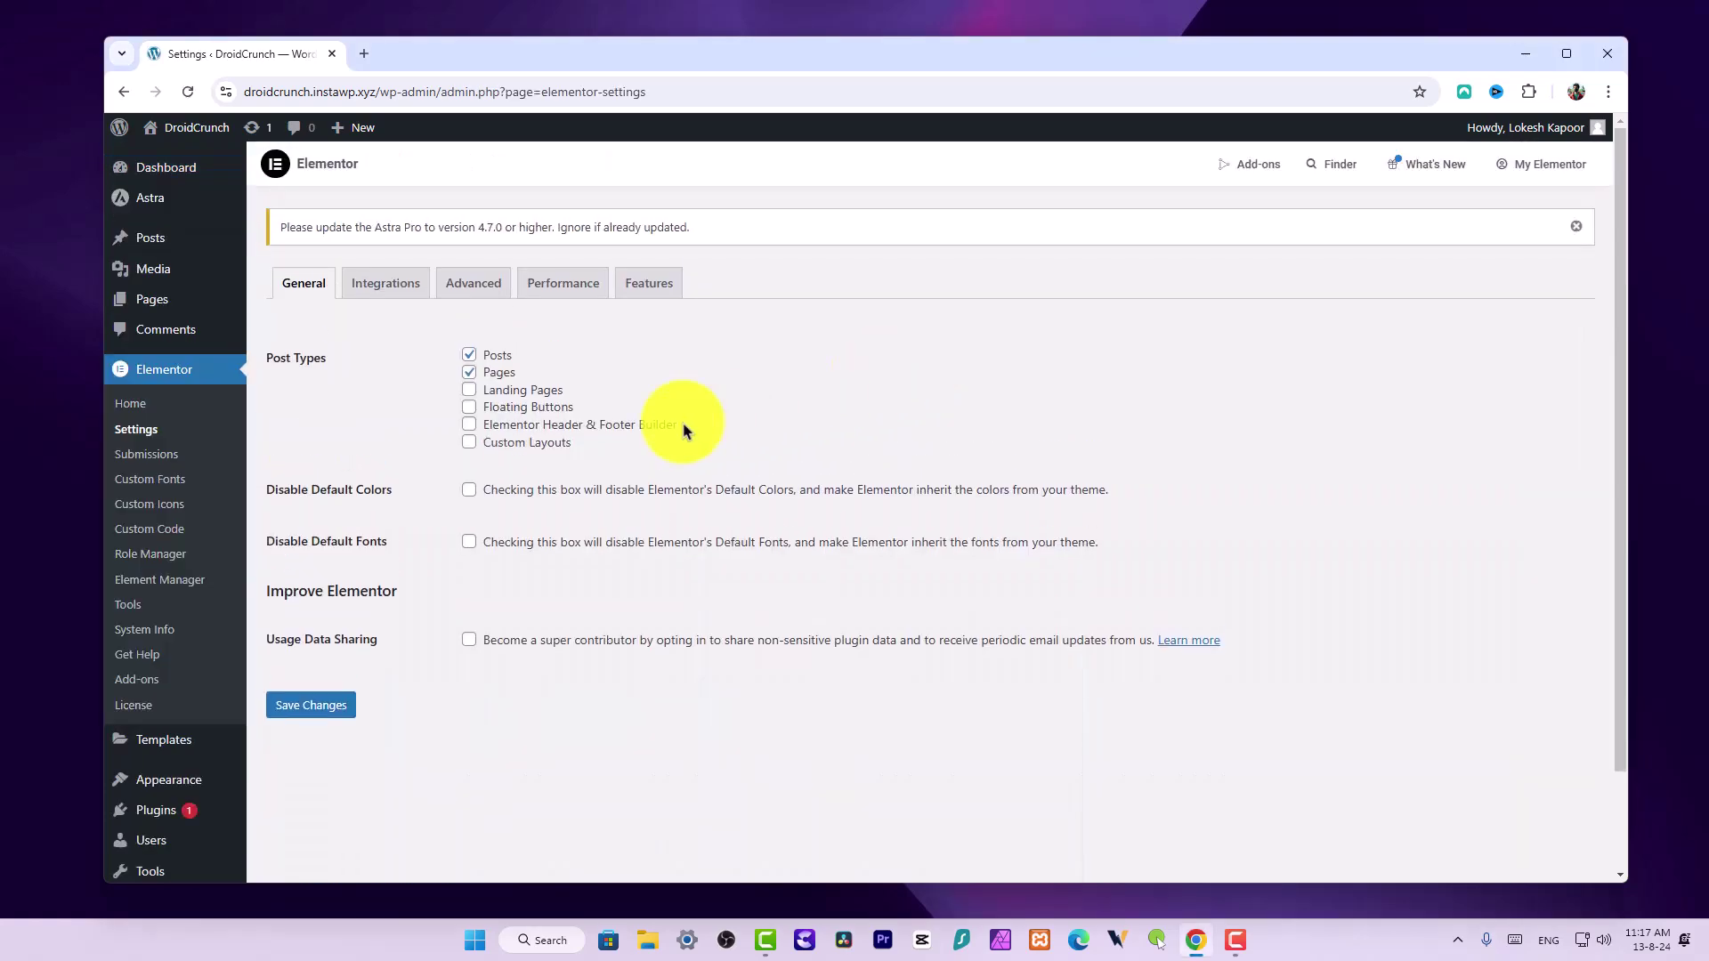
pyautogui.click(651, 287)
pyautogui.scroll(-5, 623, 534)
pyautogui.scroll(-1, 628, 531)
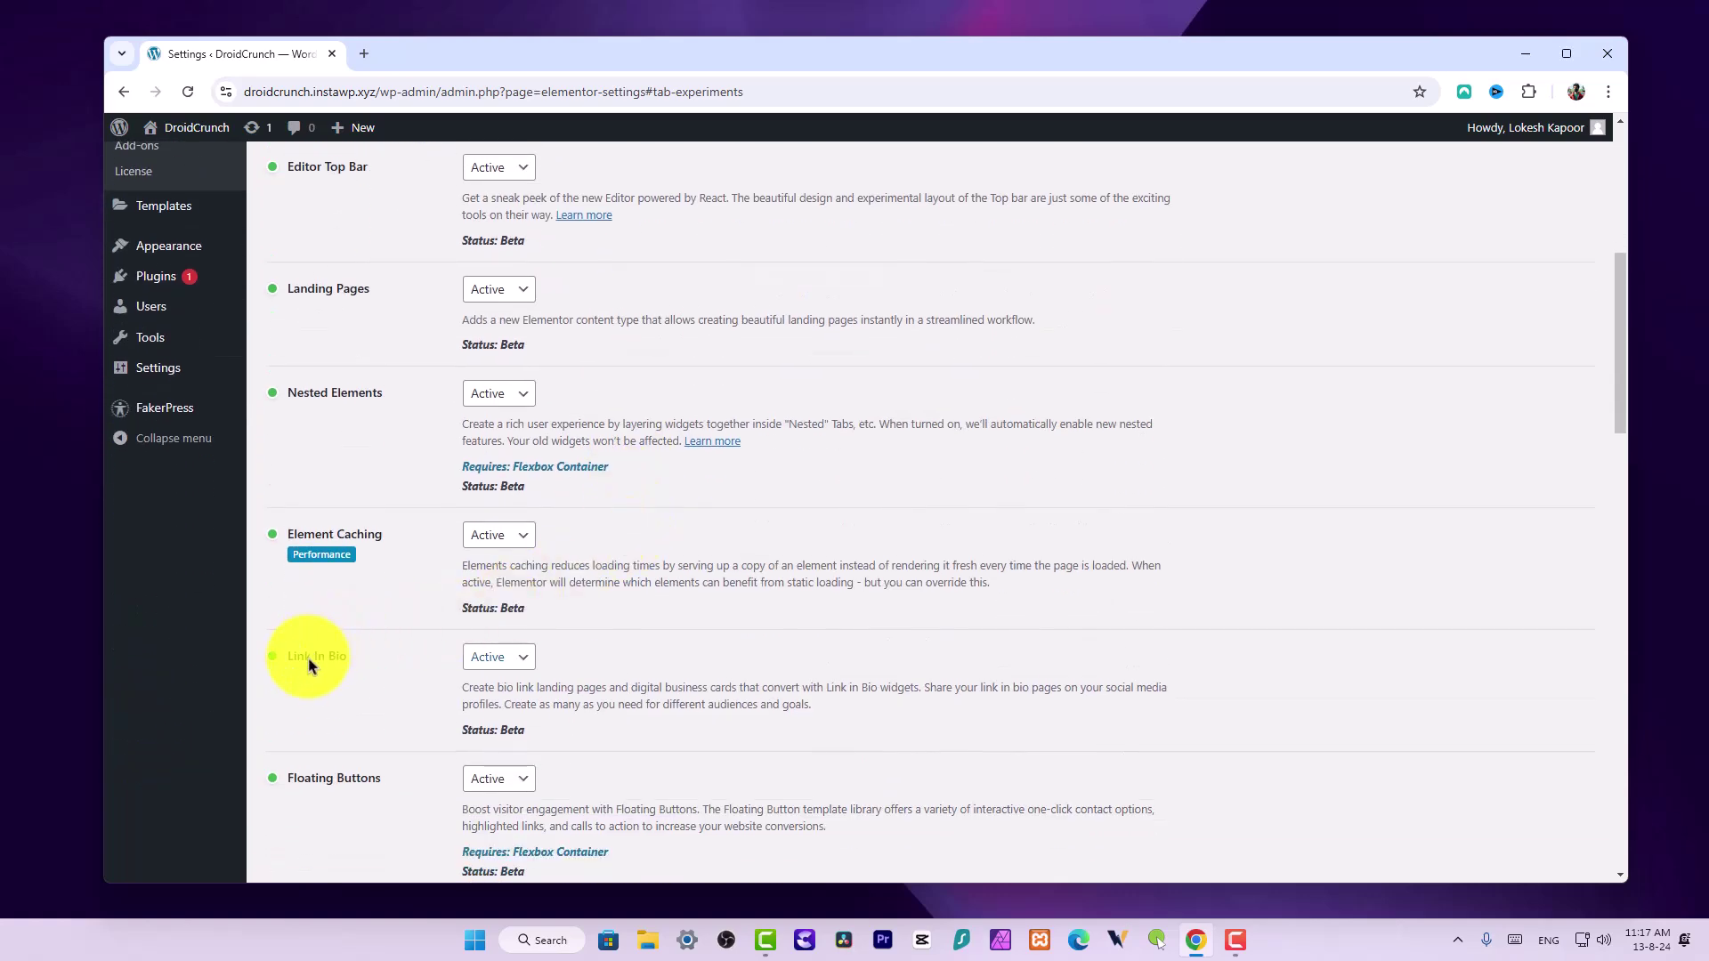
pyautogui.click(505, 657)
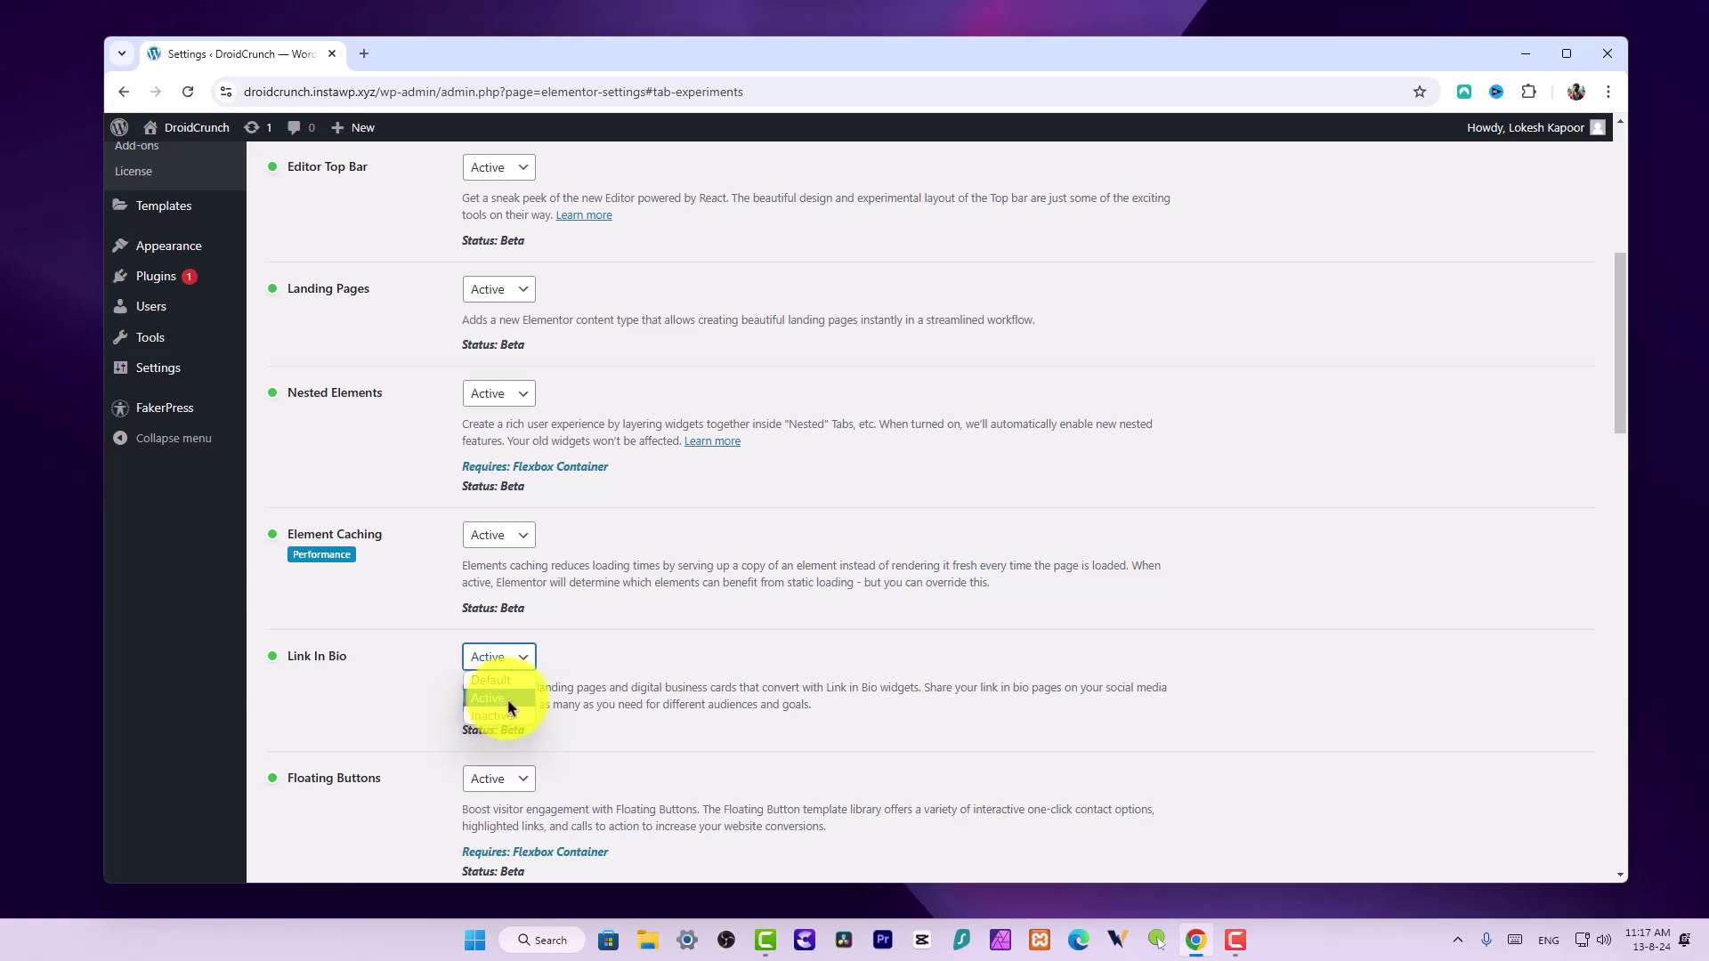
pyautogui.click(514, 699)
pyautogui.scroll(-15, 605, 682)
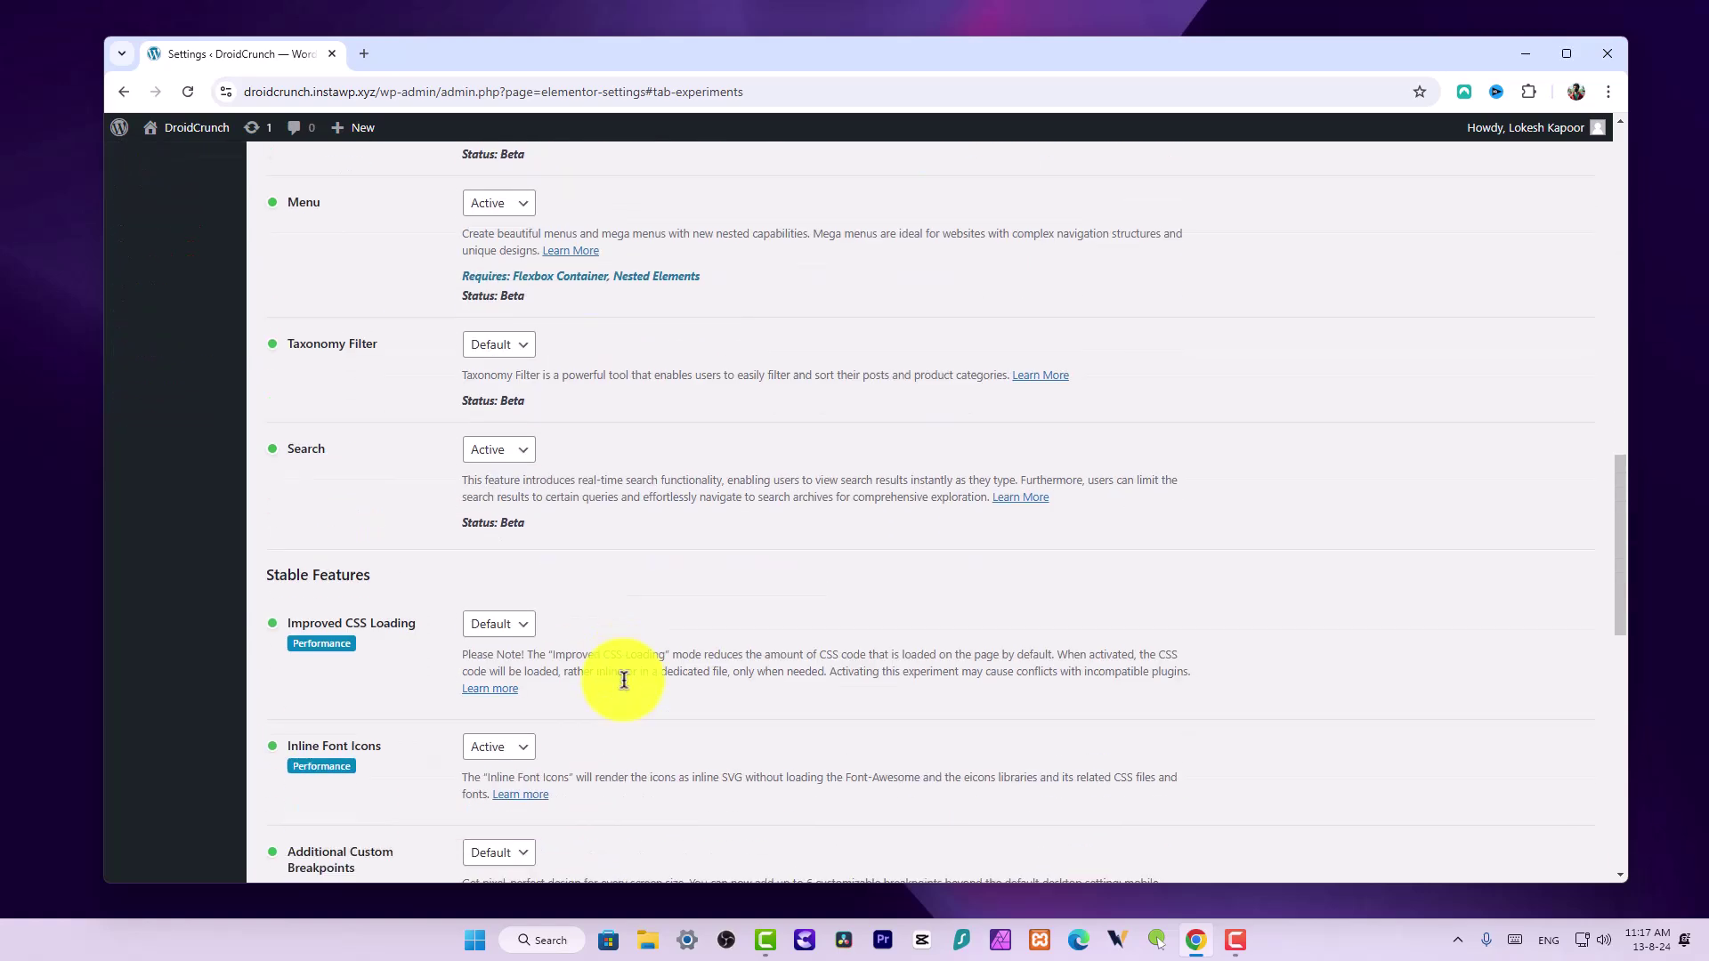
pyautogui.scroll(-5, 354, 848)
pyautogui.click(324, 789)
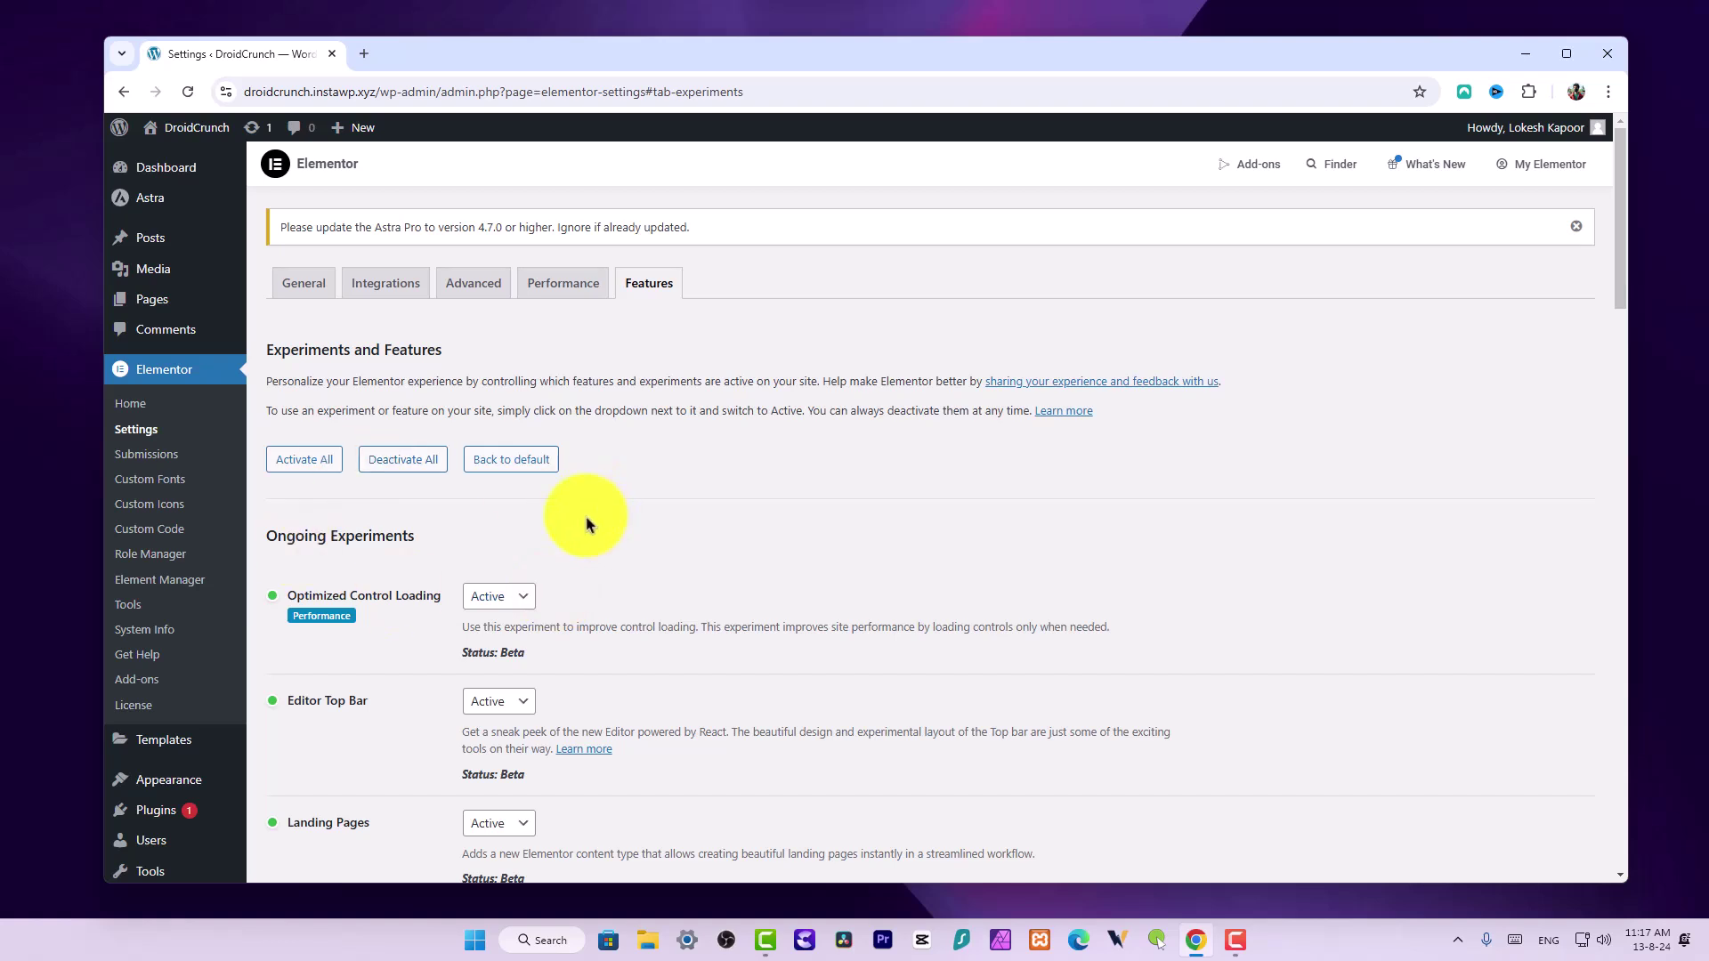
# Add a new page titled 'Link in Bio', publish it, and edit it with Elementor
pyautogui.moveTo(137, 302)
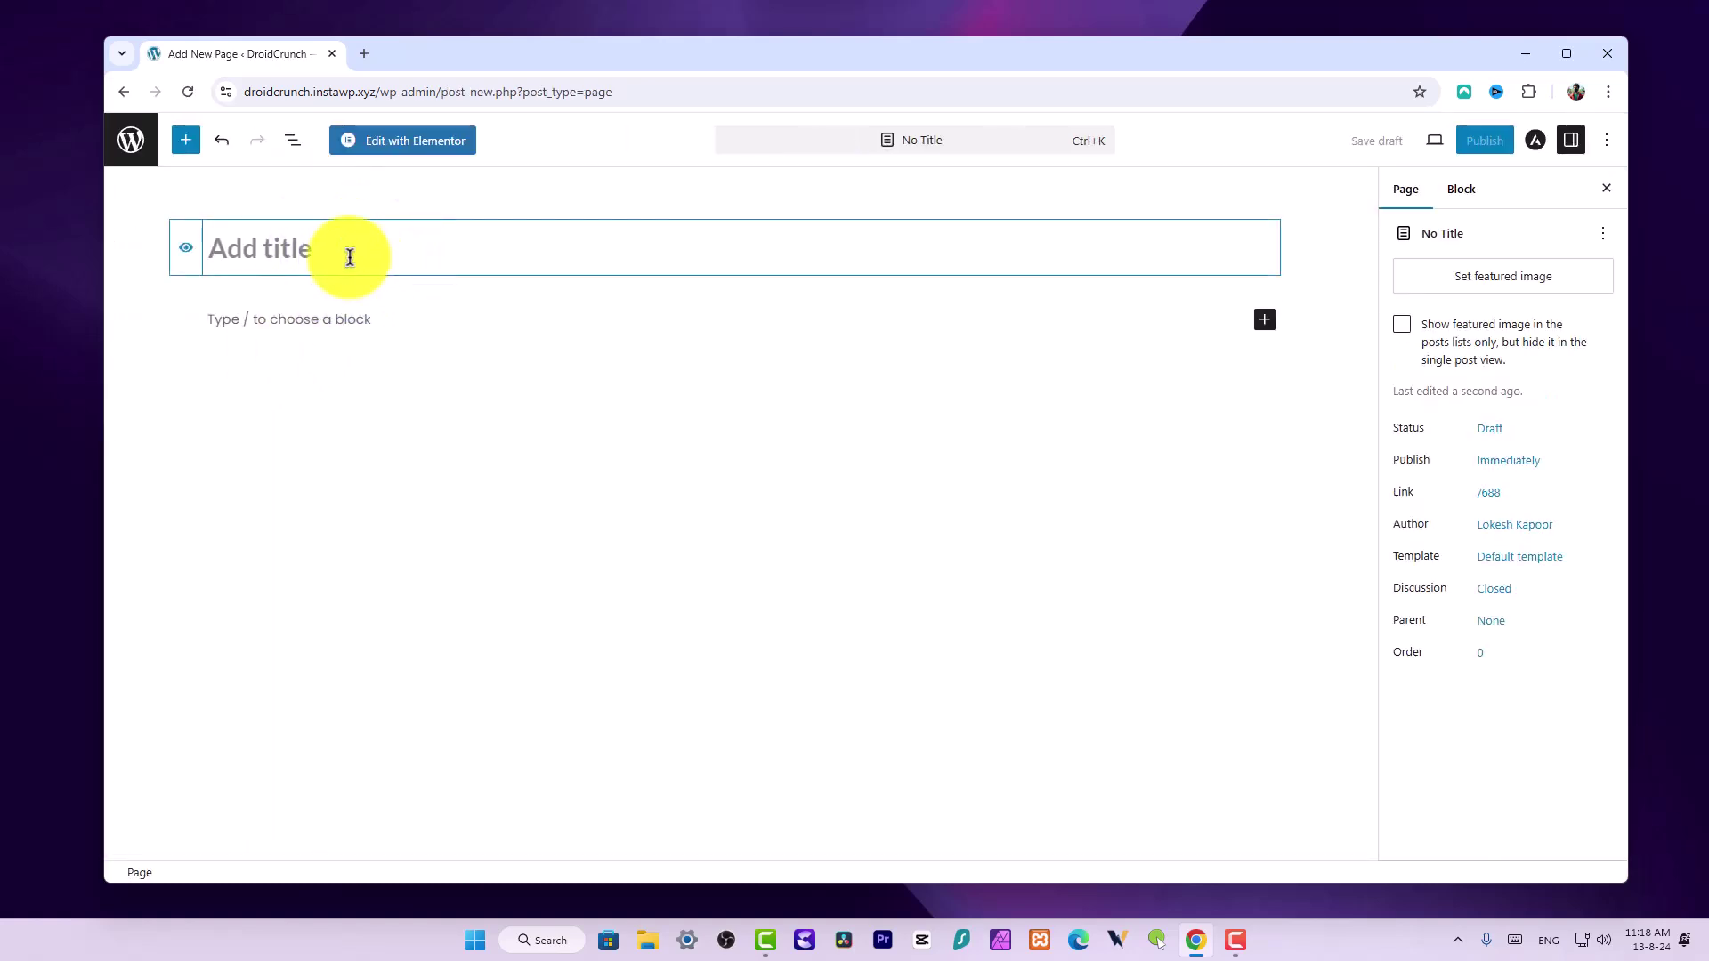
pyautogui.write('Lin k in Bio')
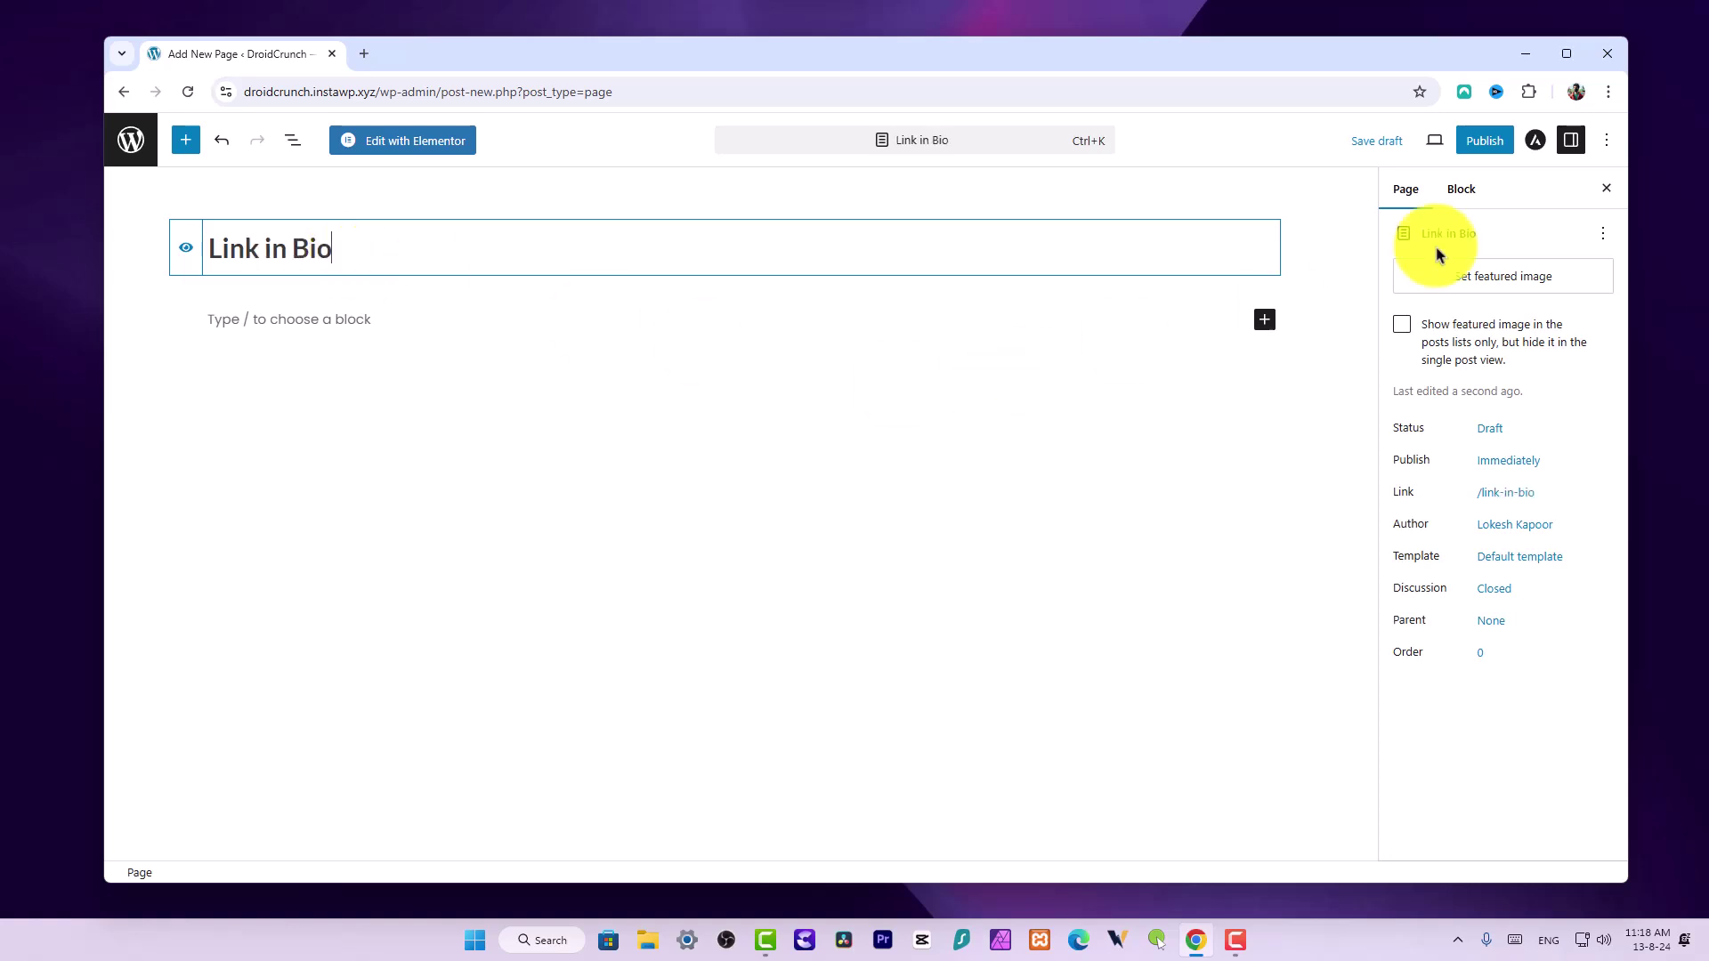
pyautogui.click(1484, 141)
pyautogui.click(1446, 140)
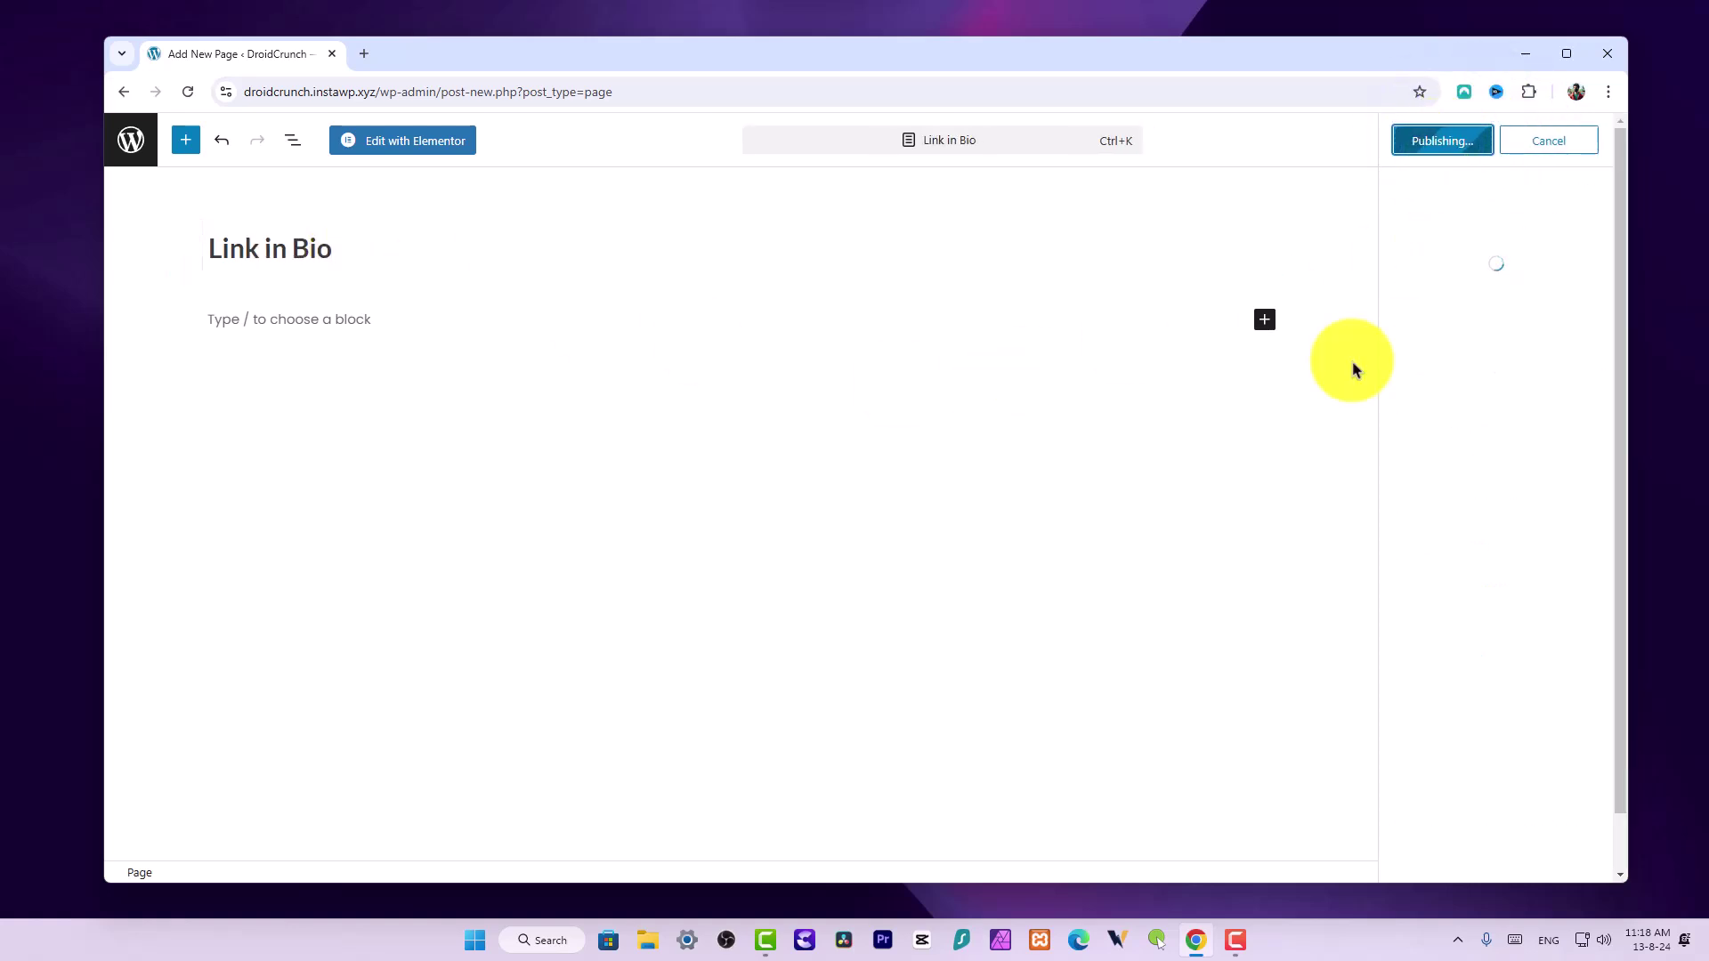
pyautogui.click(424, 155)
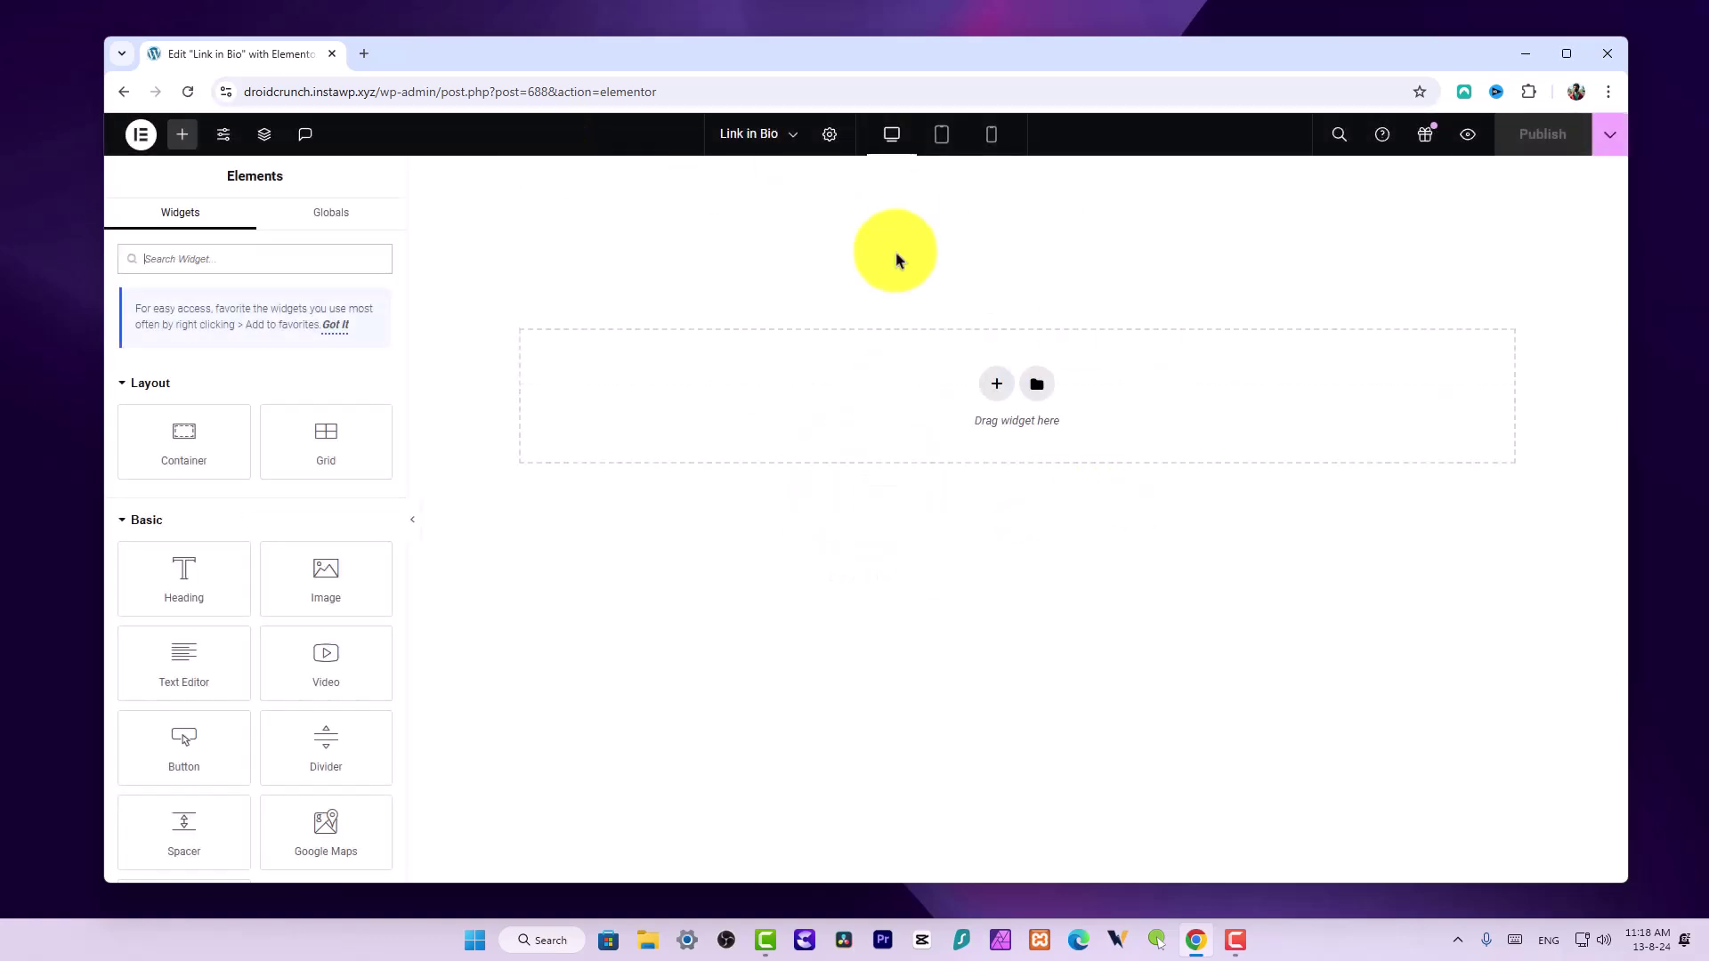
# Collapse the Layout, Basic, Pro and General widget groups to expose the Link In Bio widgets
pyautogui.click(165, 260)
pyautogui.scroll(-4, 164, 374)
pyautogui.scroll(4, 134, 378)
pyautogui.click(125, 382)
pyautogui.click(127, 430)
pyautogui.click(117, 473)
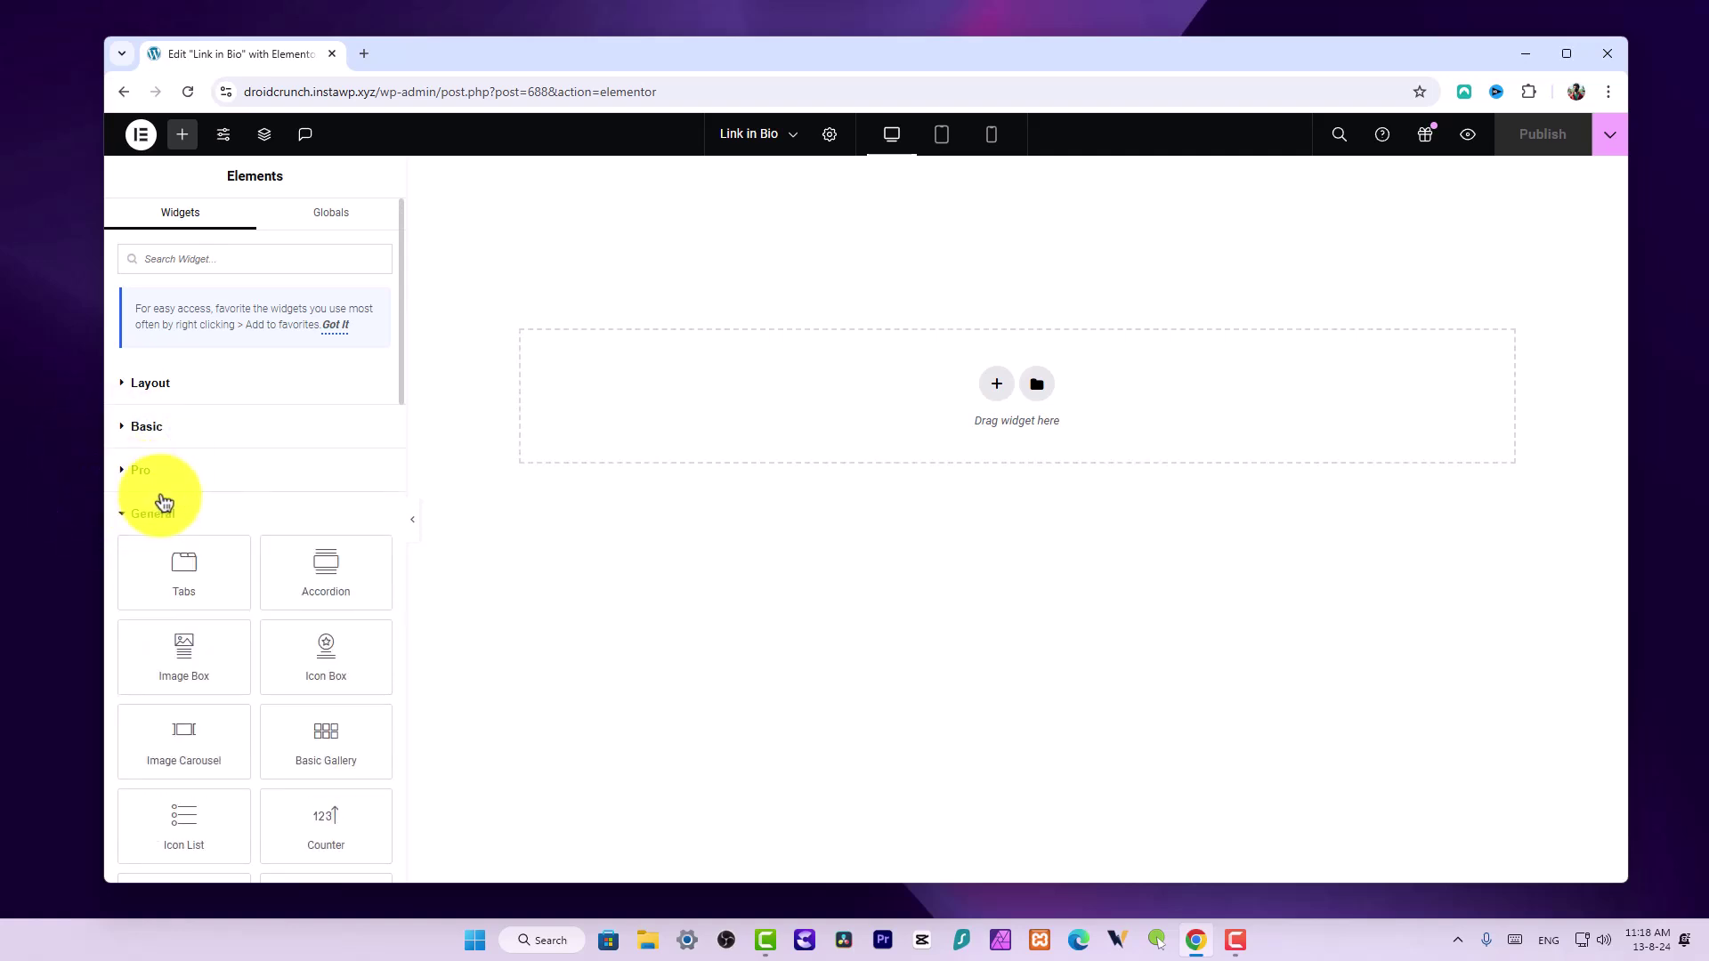
pyautogui.click(126, 514)
pyautogui.scroll(-5, 160, 514)
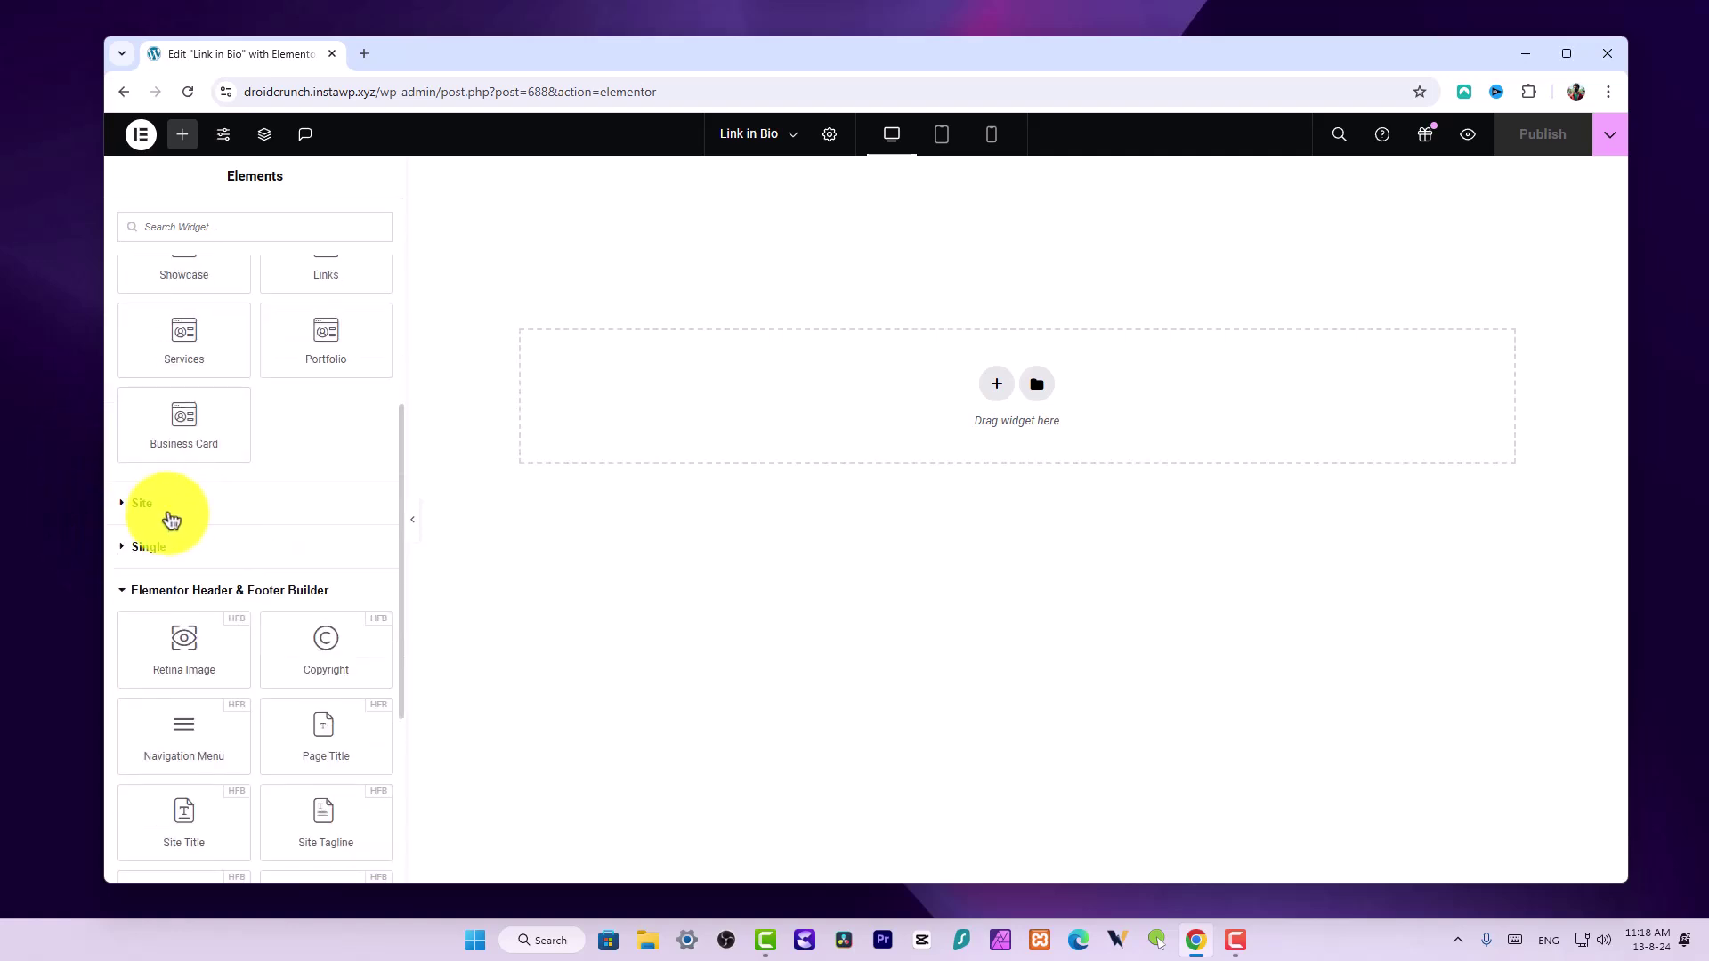
pyautogui.scroll(3, 195, 481)
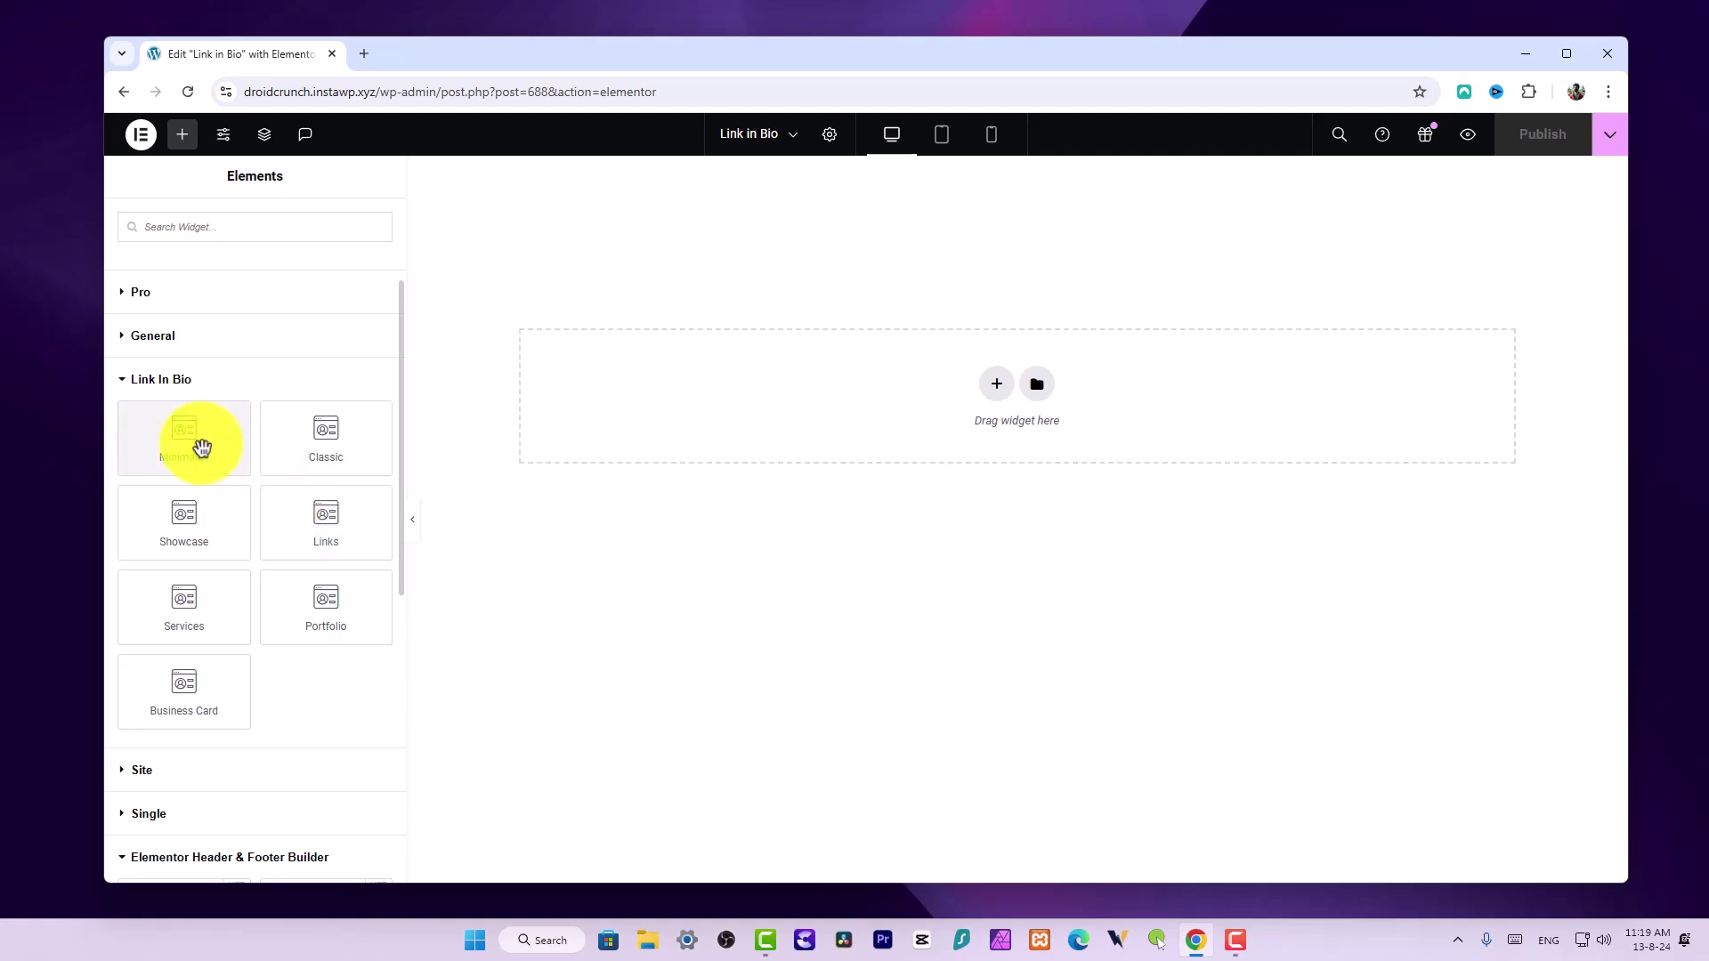
# Drop the Minimalist widget on the page and set its image to the woman-on-yellow photo
pyautogui.moveTo(201, 447); pyautogui.dragTo(755, 443)
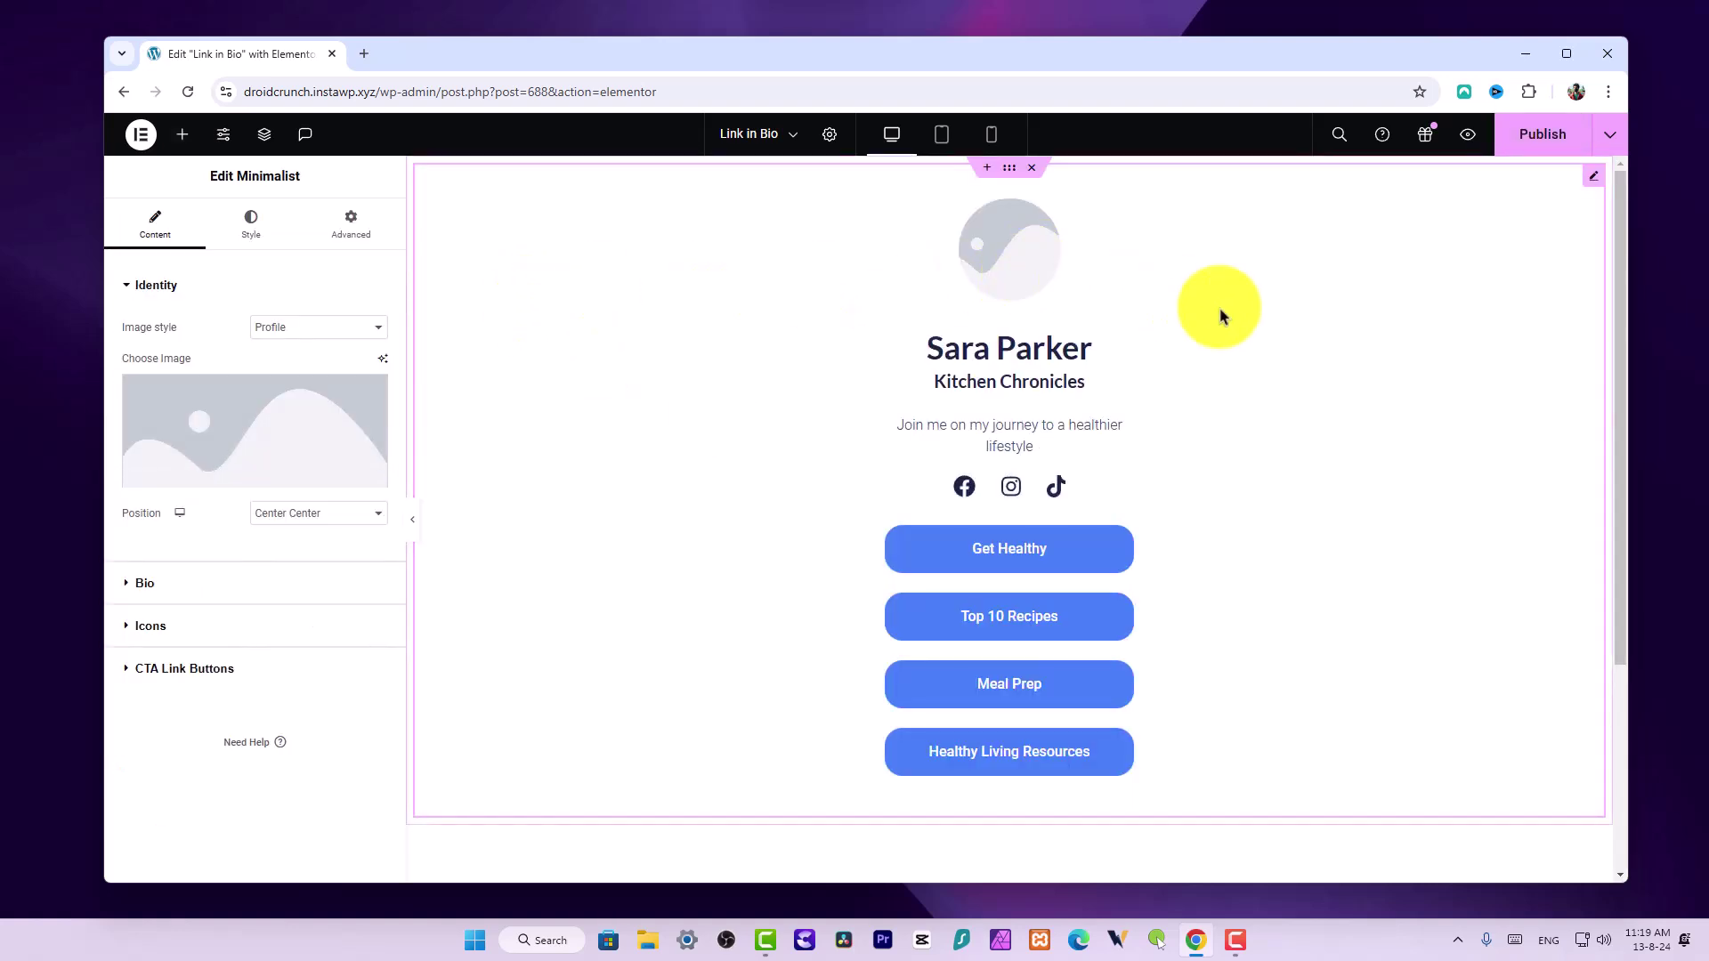
pyautogui.click(316, 326)
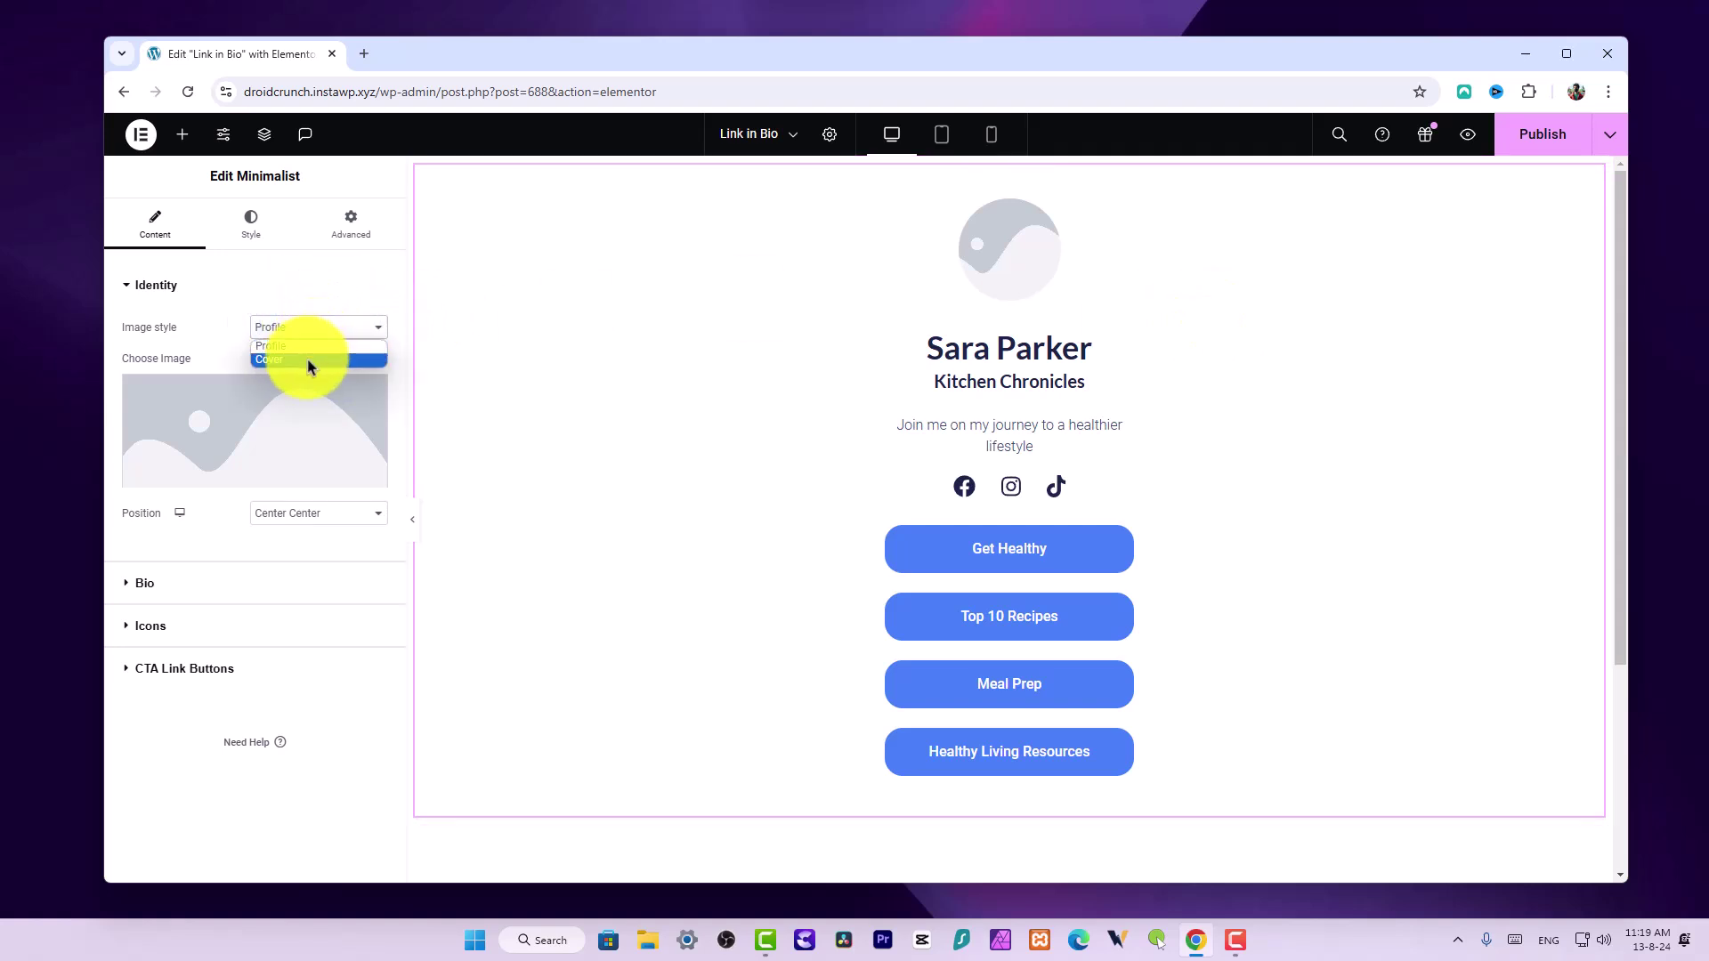
pyautogui.click(309, 361)
pyautogui.click(305, 390)
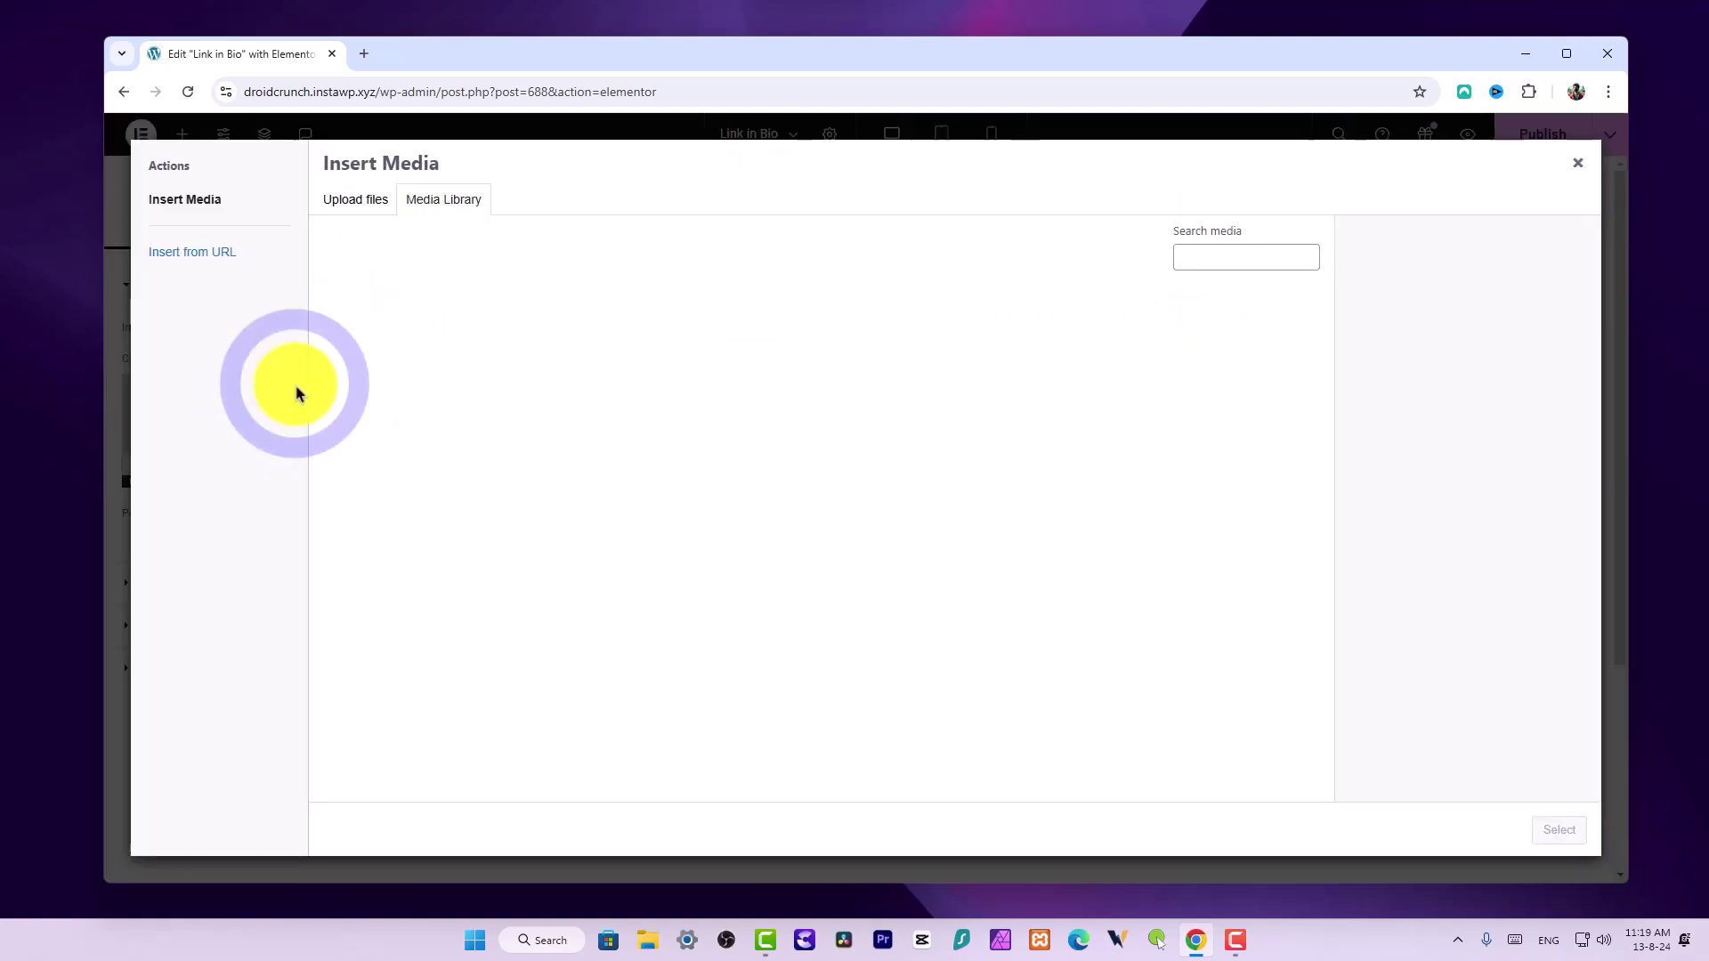
pyautogui.click(778, 349)
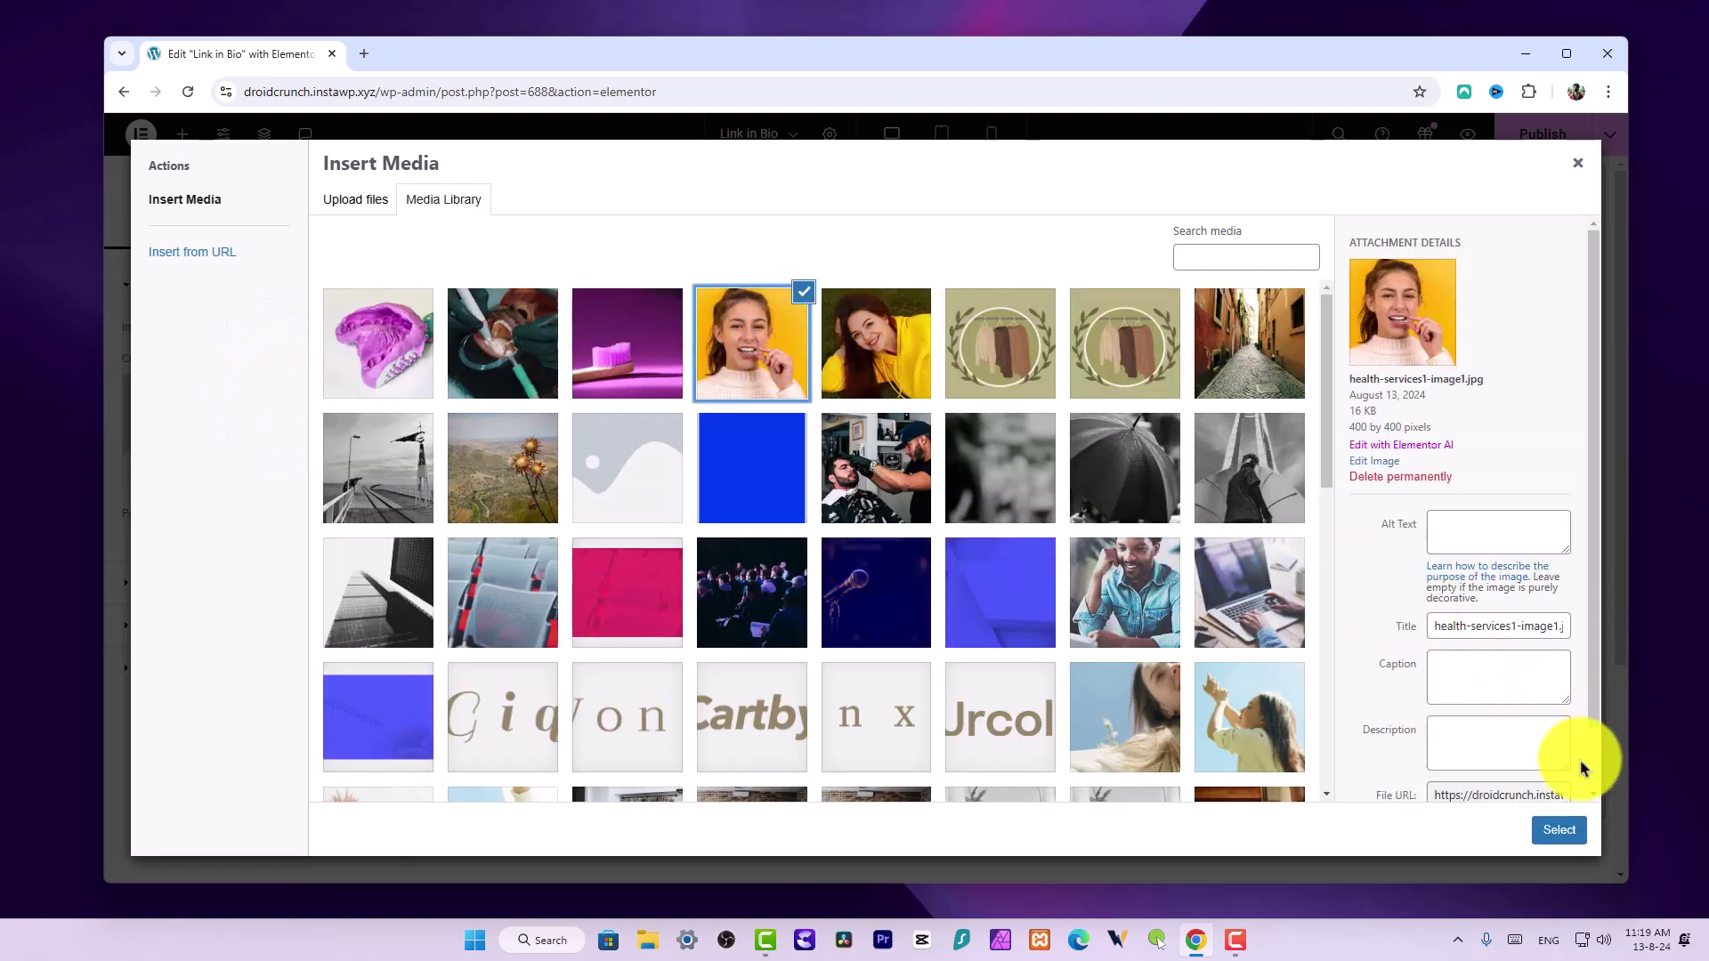
pyautogui.click(1576, 835)
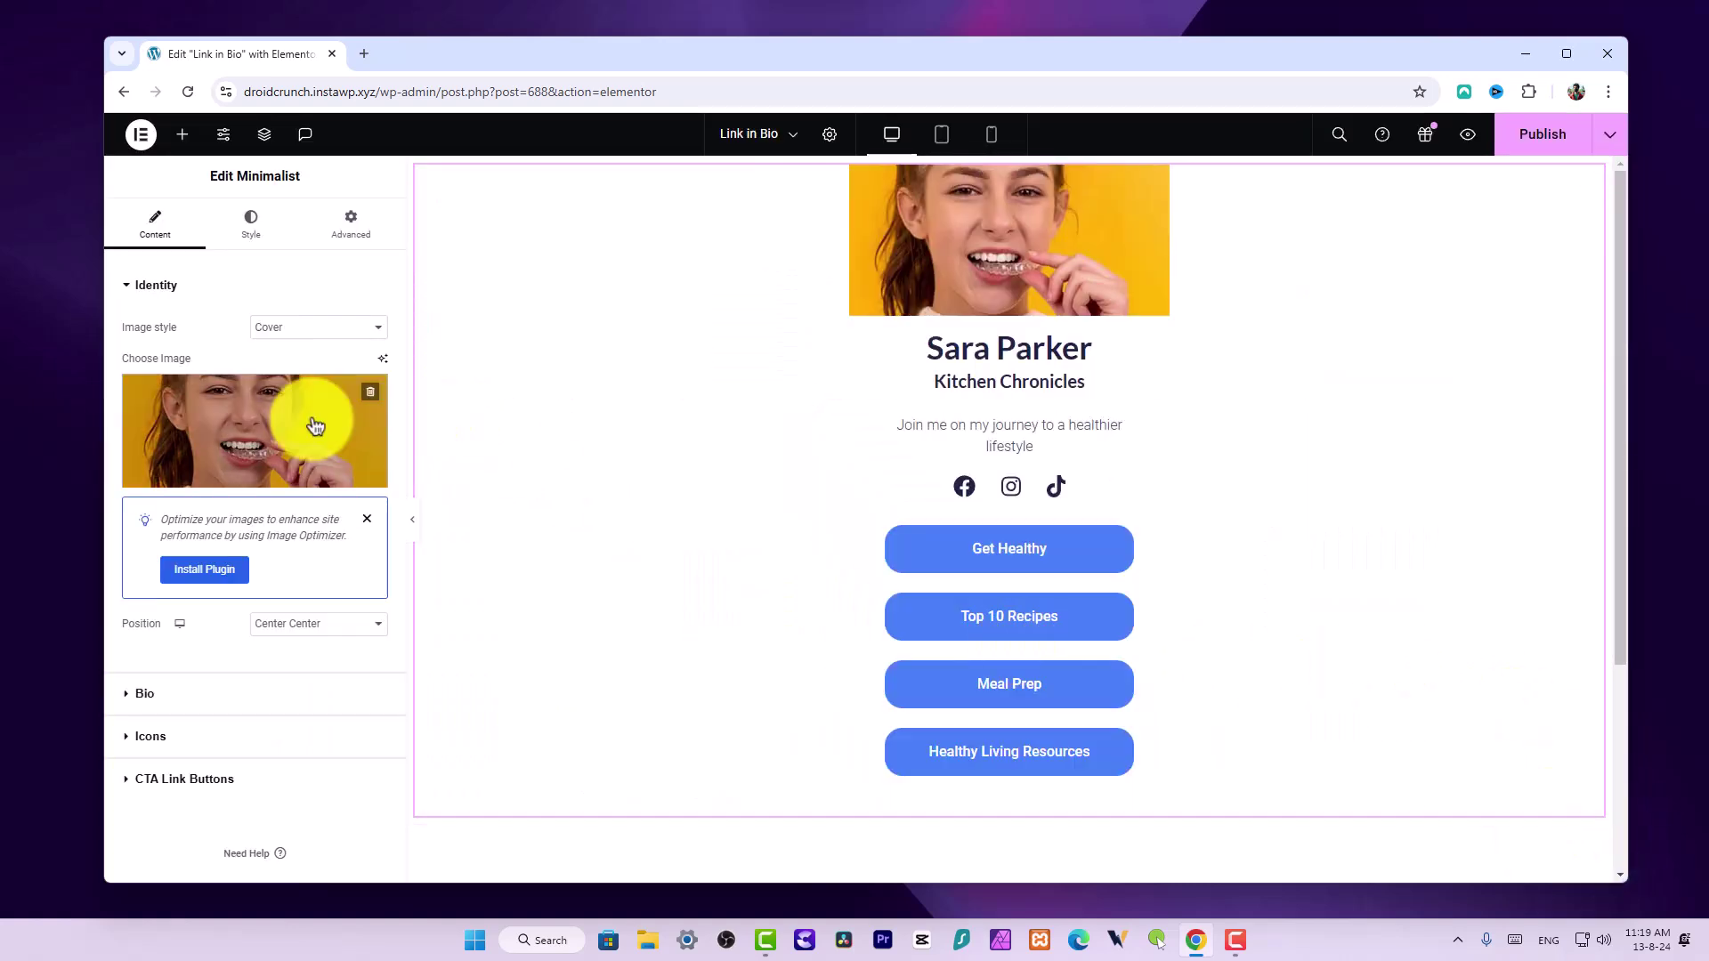
# Set the image style to Profile and keep the position at Center Center
pyautogui.click(271, 330)
pyautogui.click(275, 343)
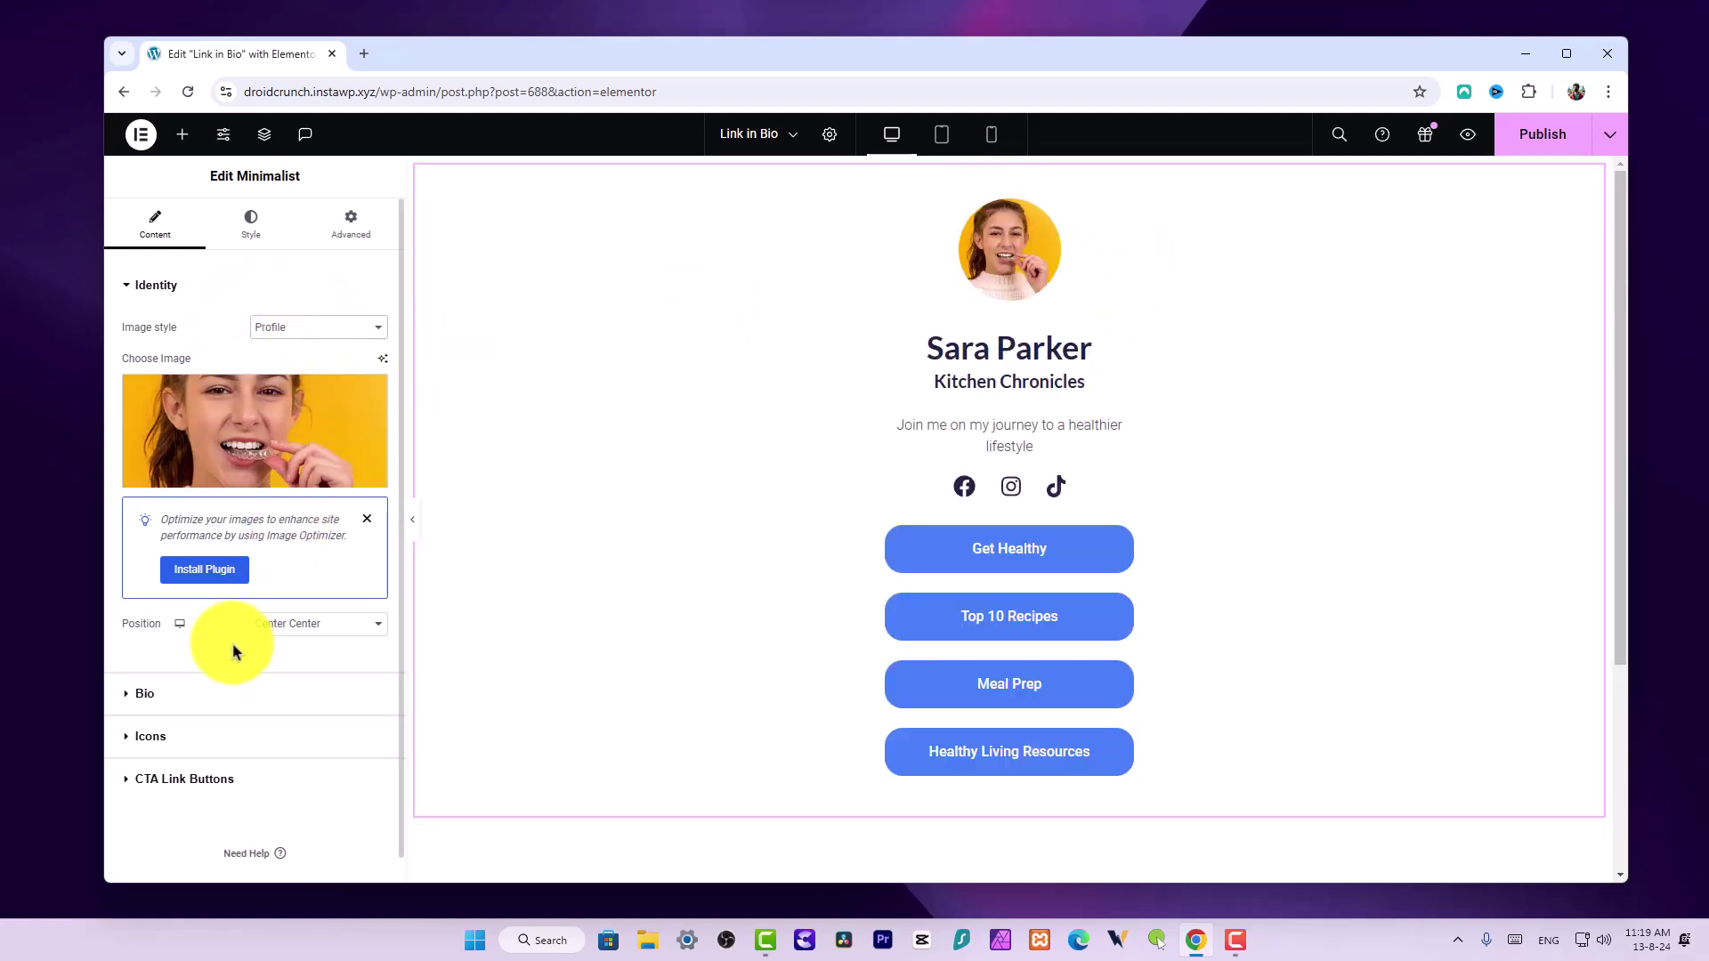
pyautogui.click(309, 626)
pyautogui.click(305, 622)
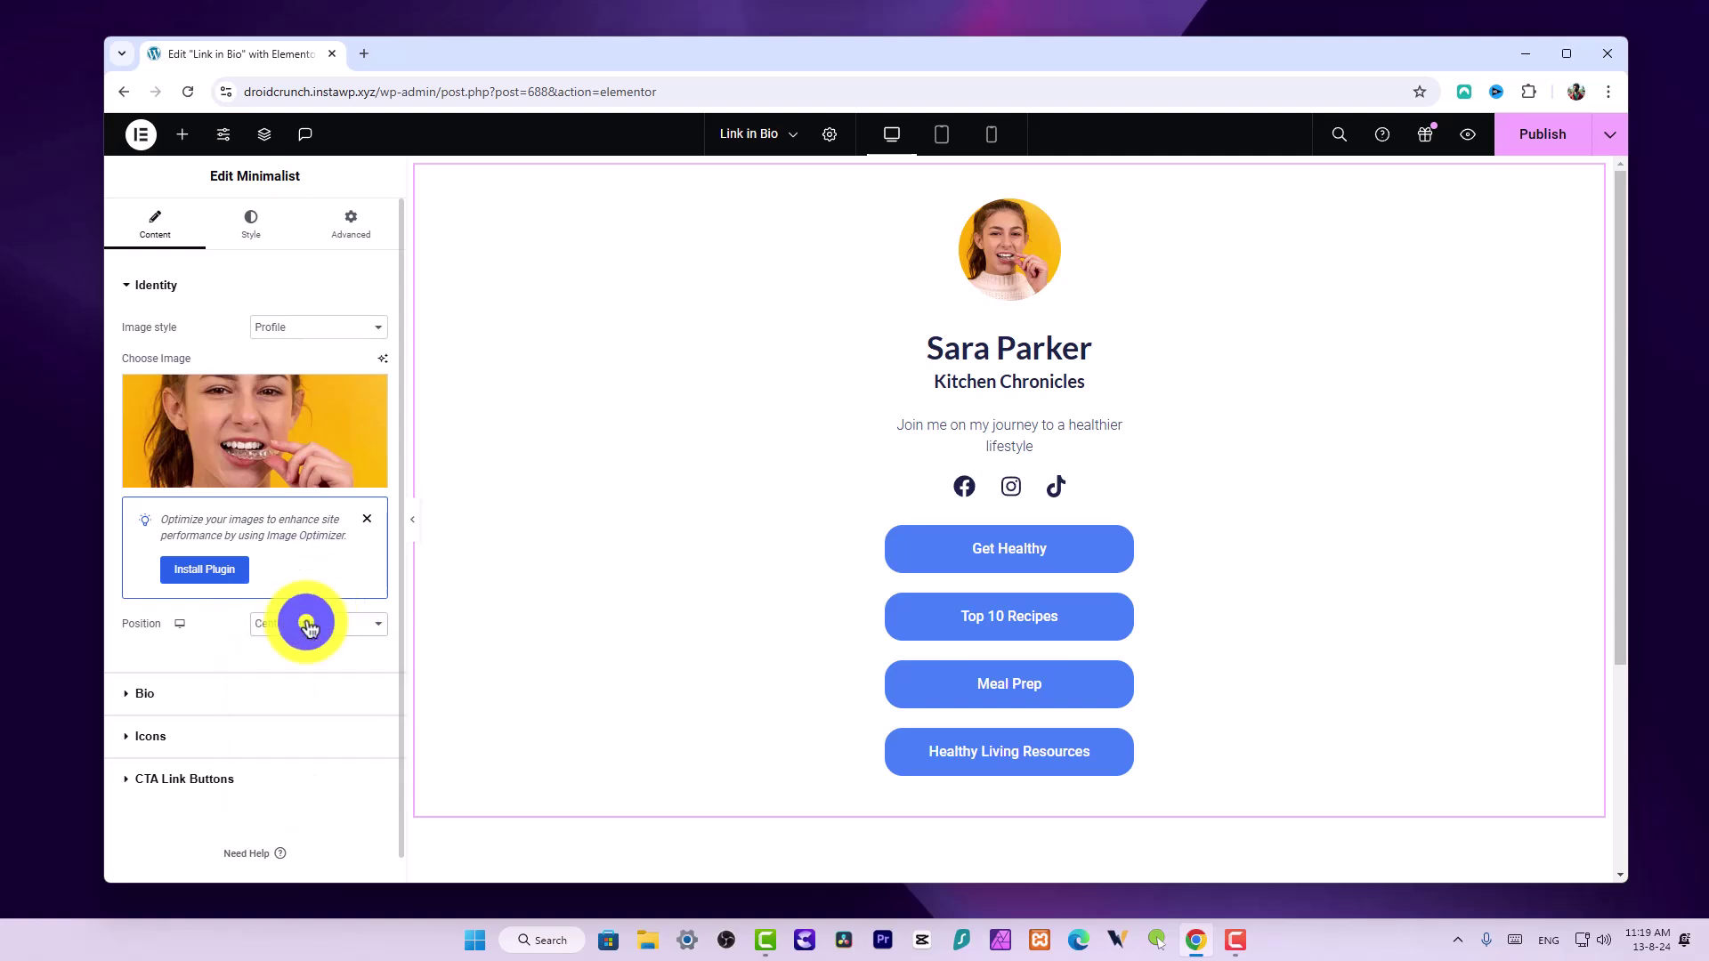
# In the Bio section, keep the heading at H2 and change the tagline to 'Marketing Specialist'
pyautogui.click(253, 693)
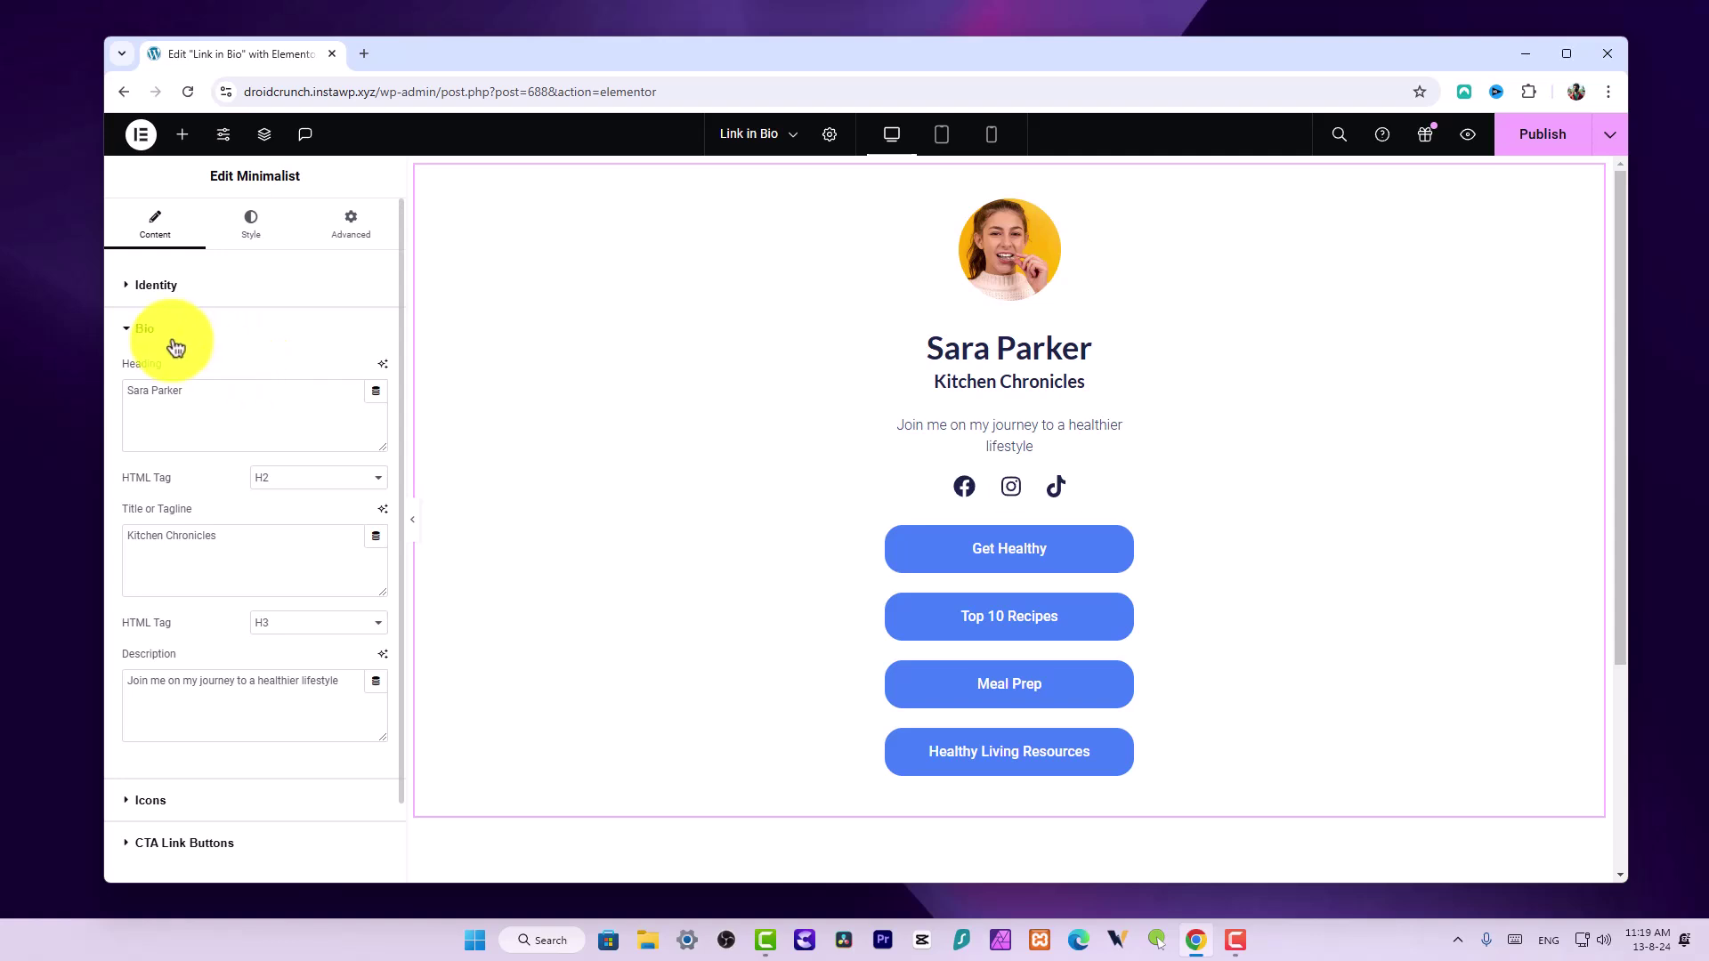
pyautogui.click(201, 397)
pyautogui.tripleClick(201, 397)
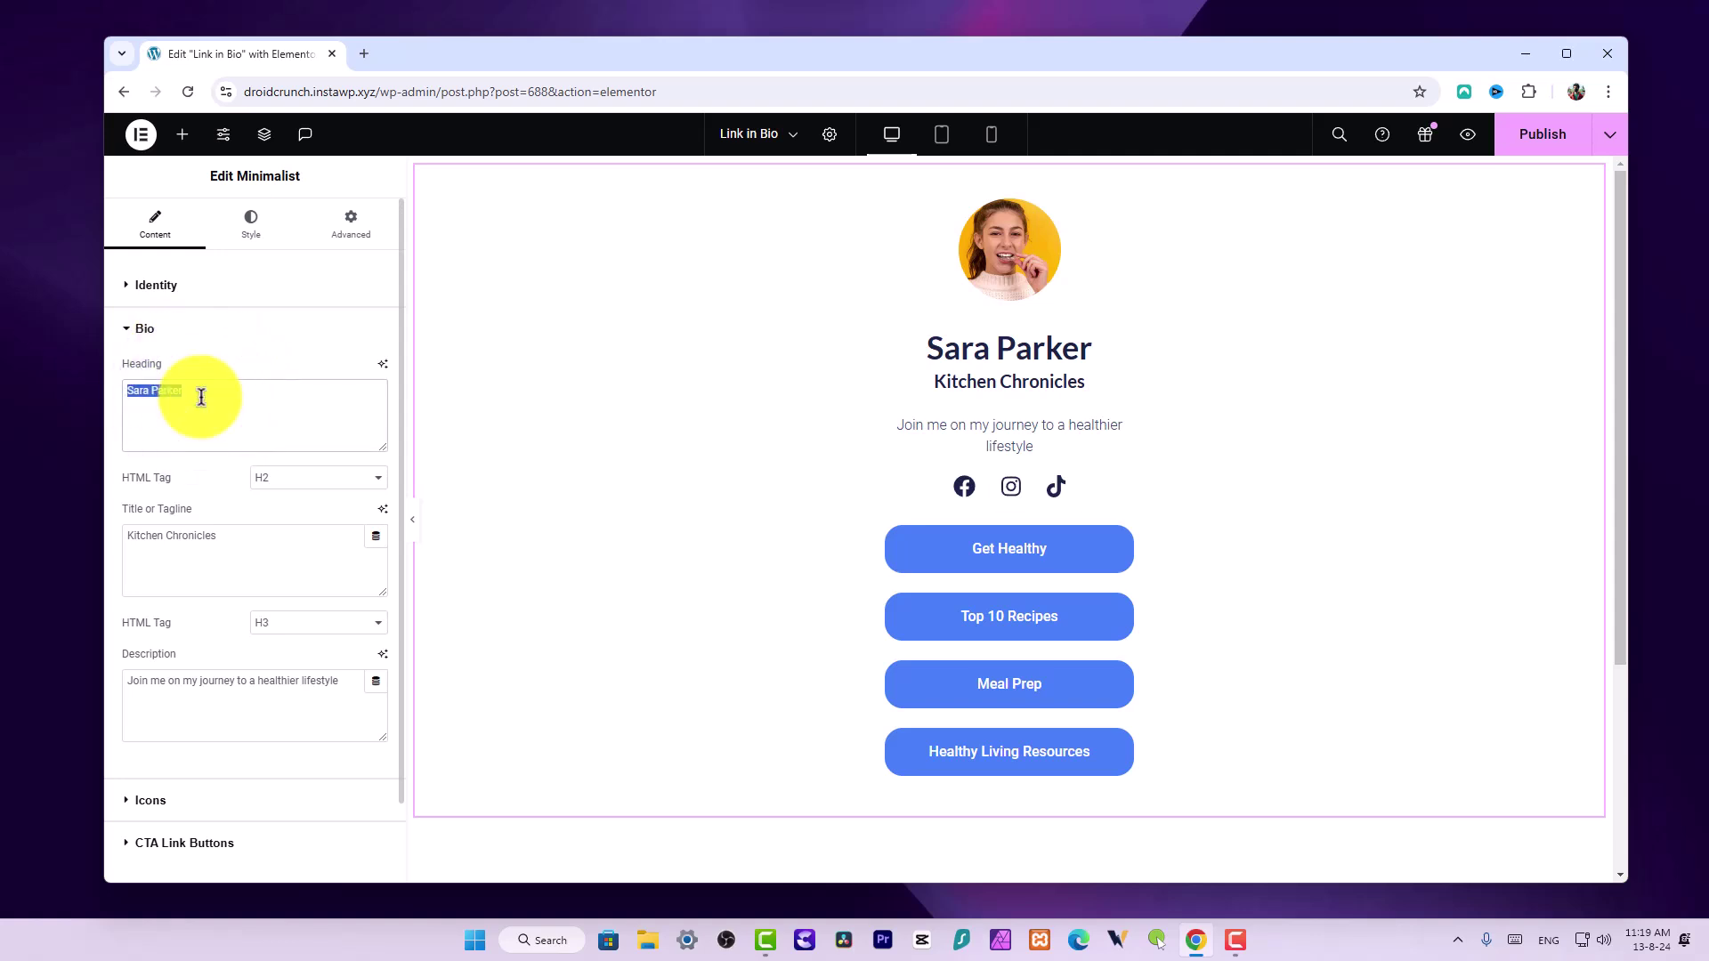
pyautogui.click(304, 478)
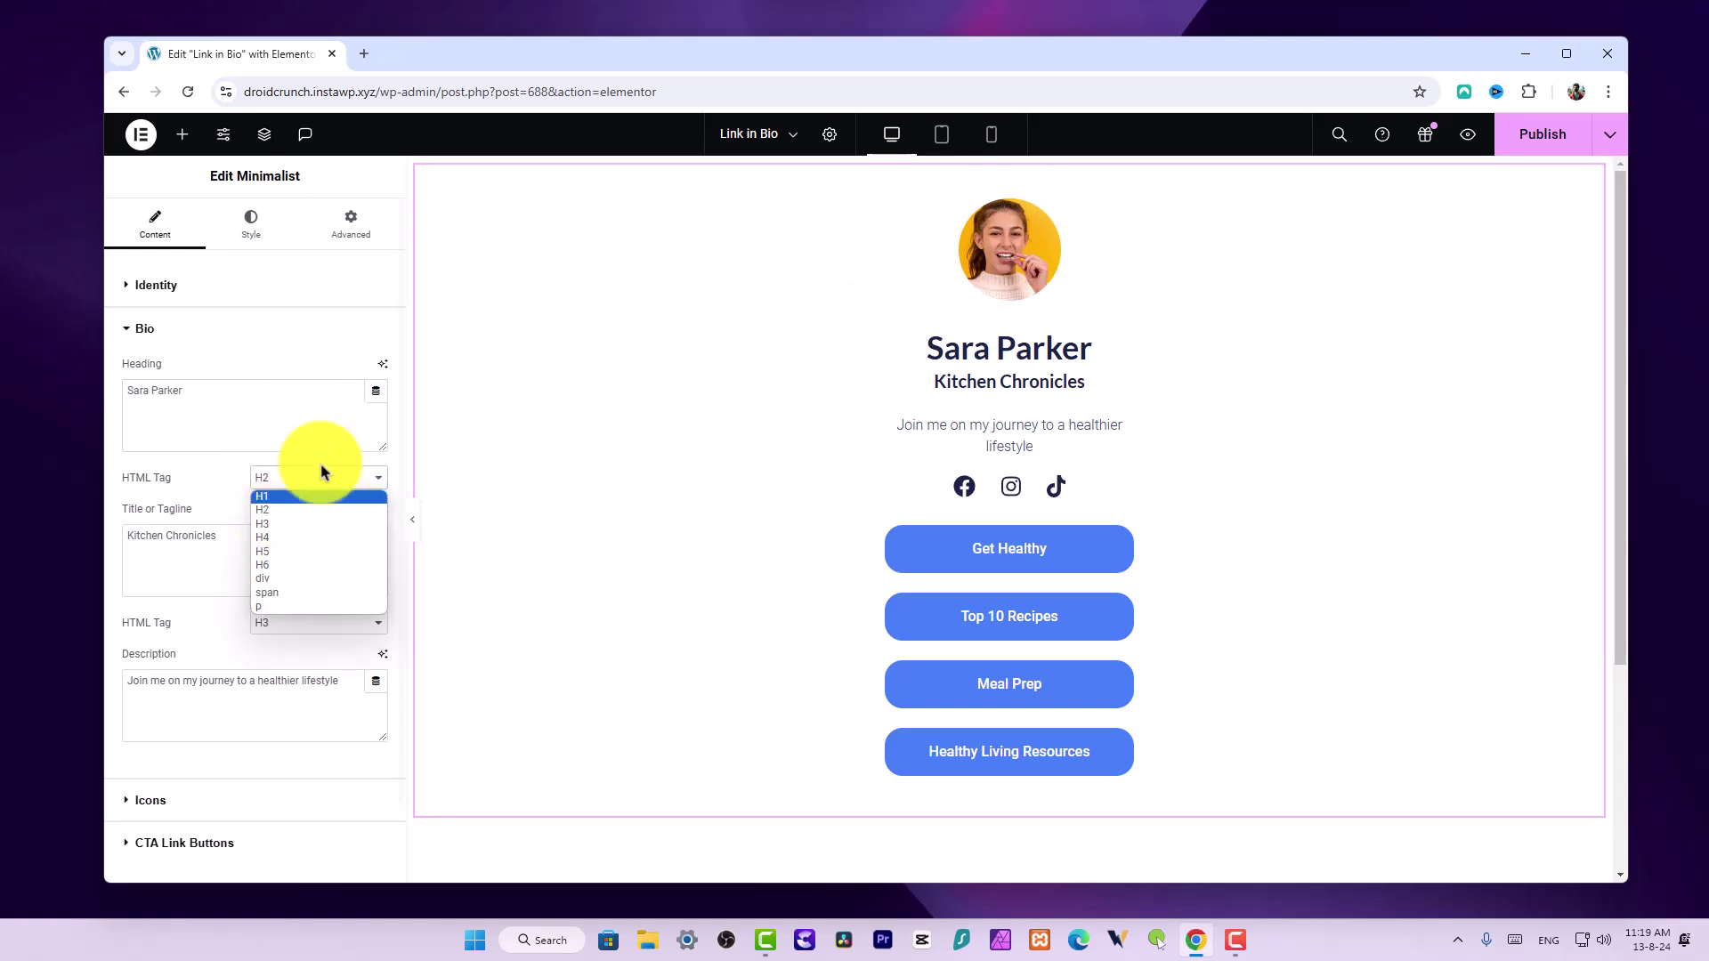
pyautogui.click(210, 477)
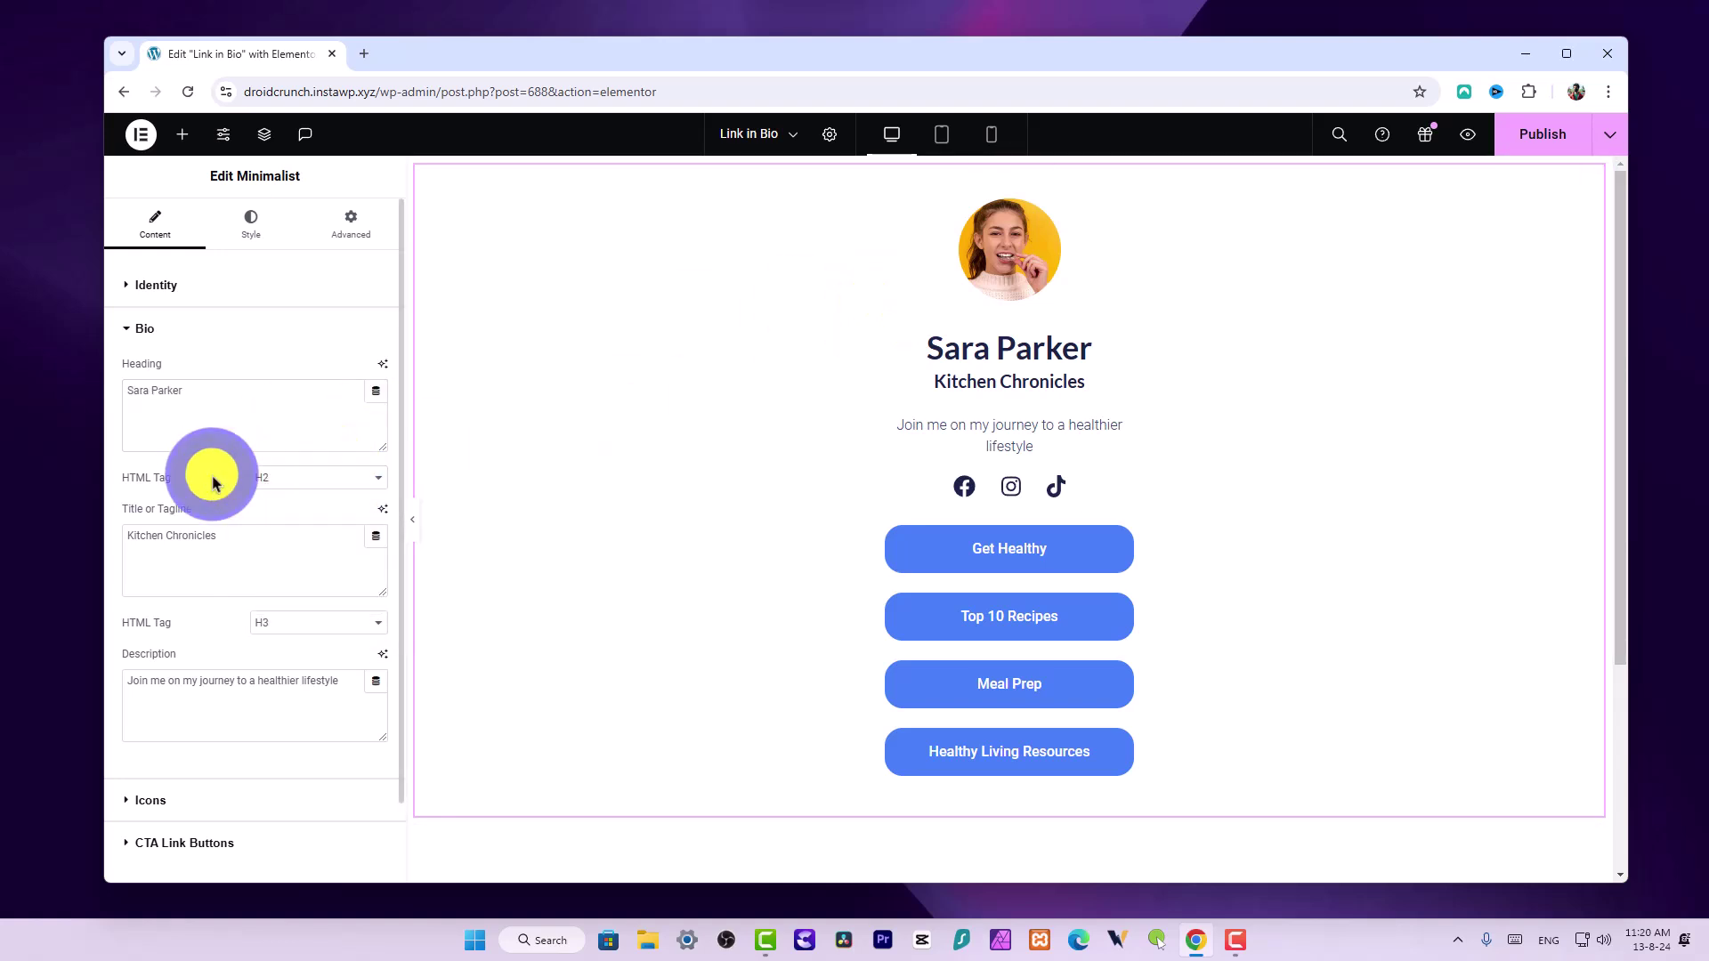
pyautogui.tripleClick(268, 544)
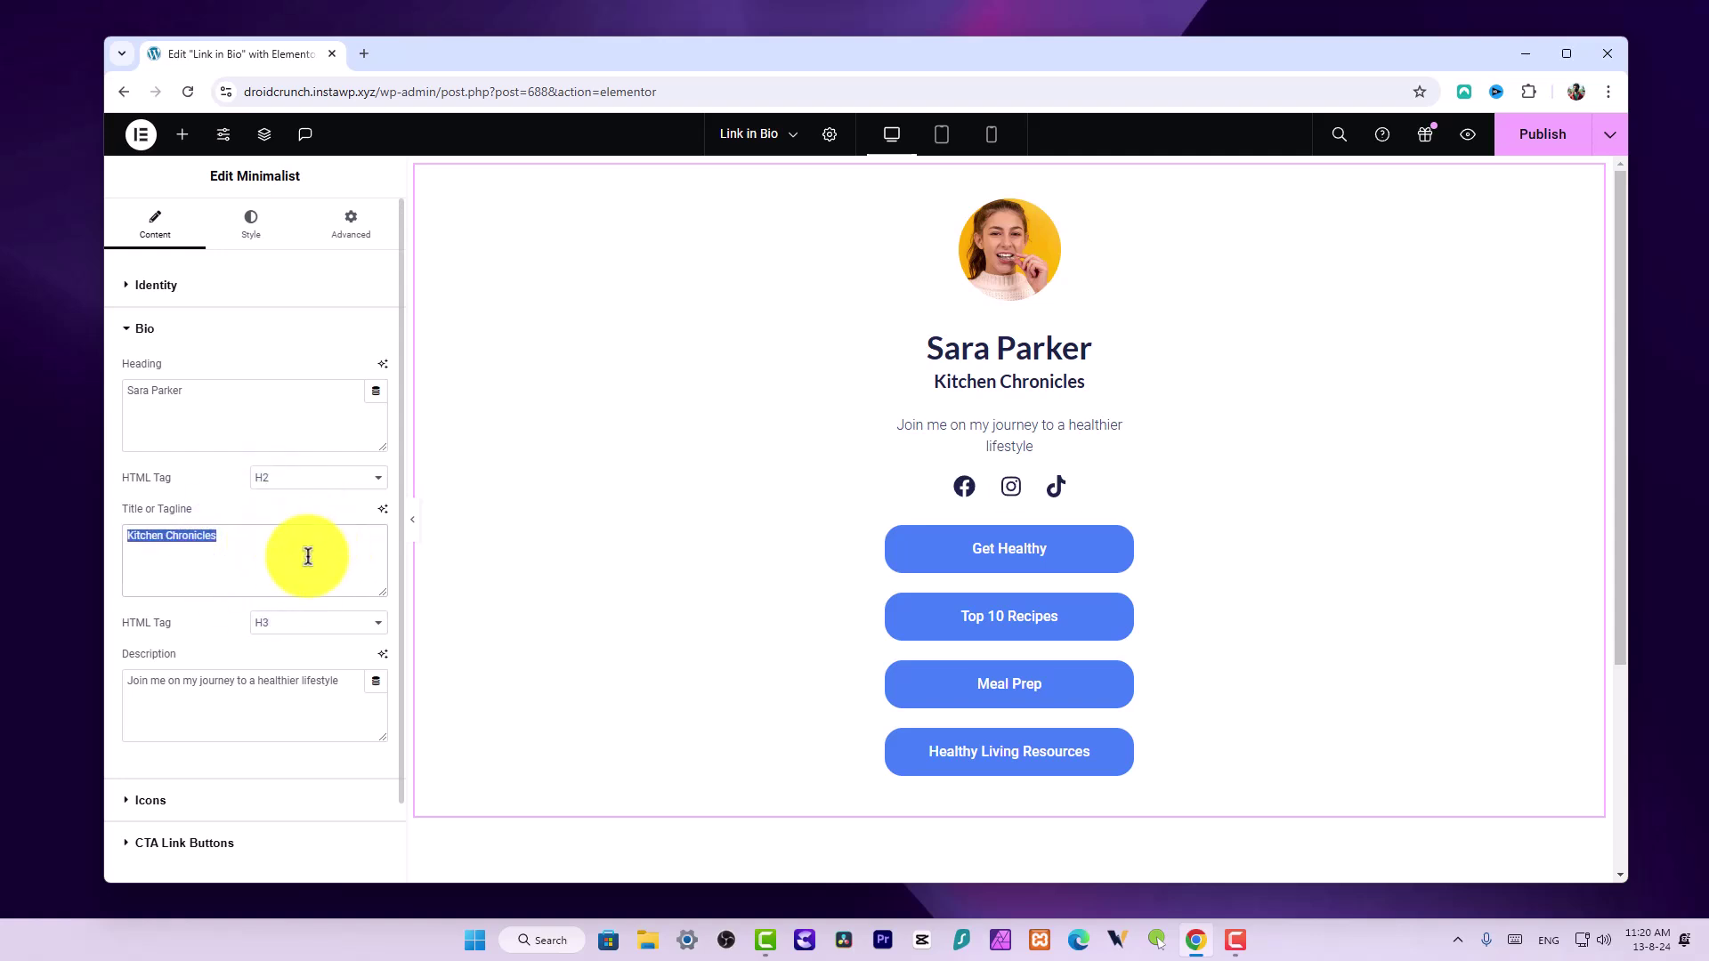
pyautogui.write('Marketing S')
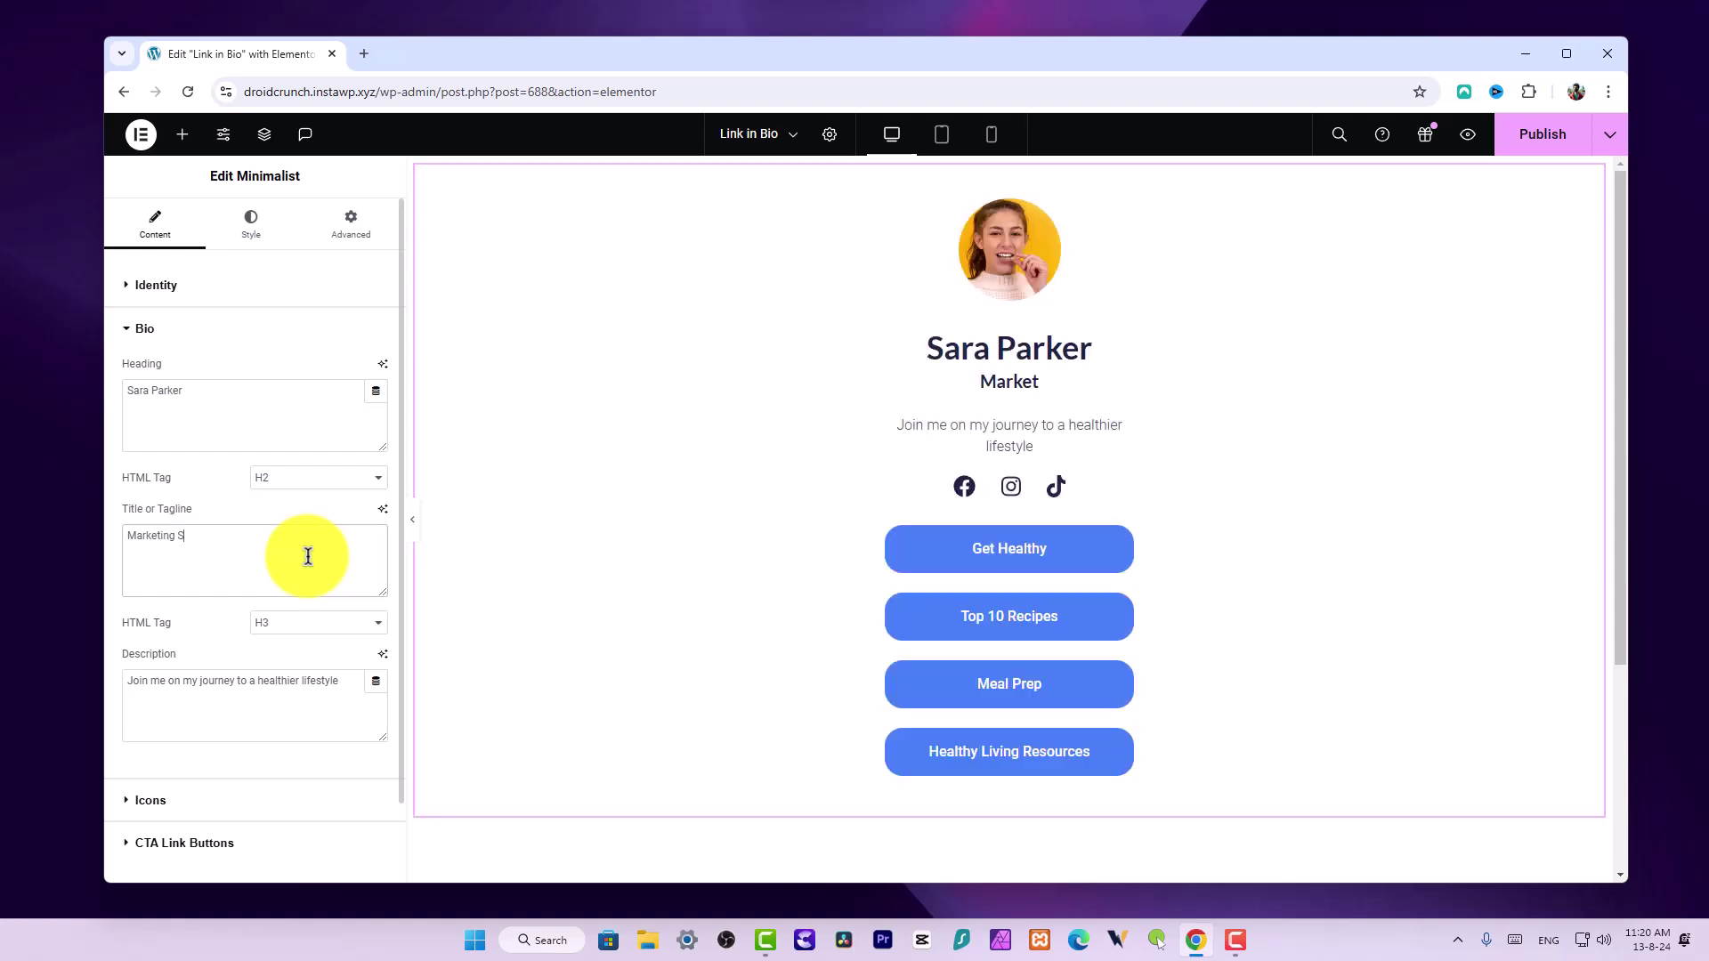
pyautogui.write('pecialist')
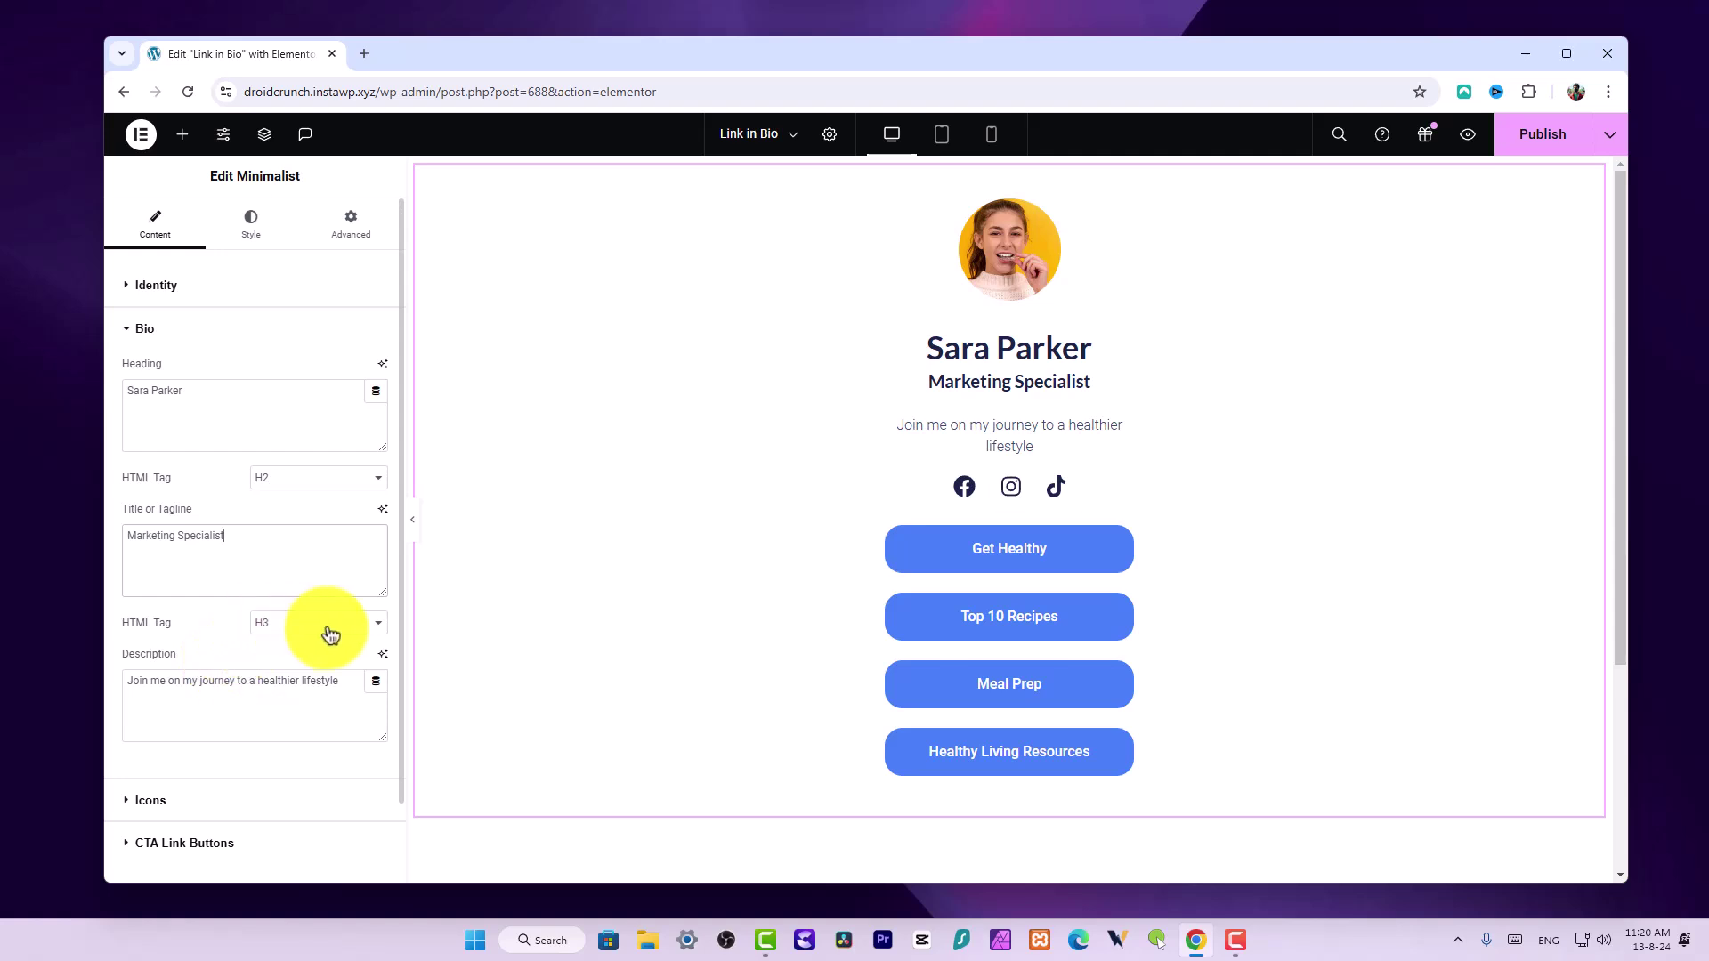
# Edit the description to read 'Join me on my journey to new age marketing endeavors.'
pyautogui.moveTo(130, 683); pyautogui.dragTo(351, 682)
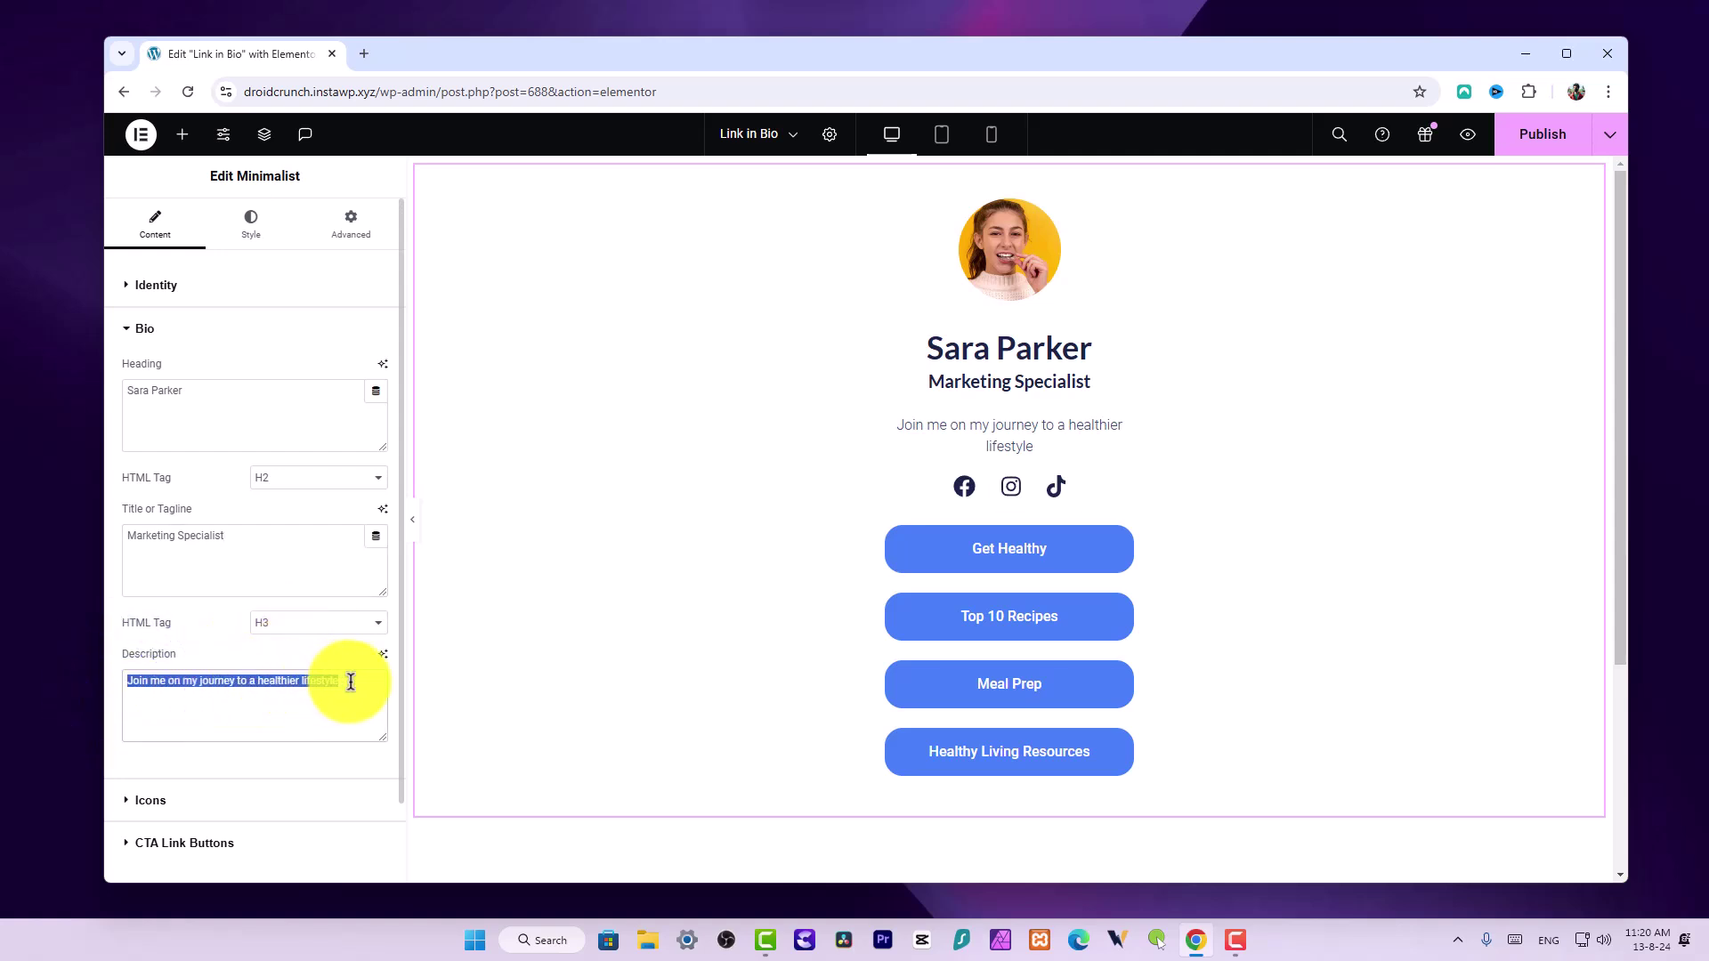
pyautogui.click(244, 687)
pyautogui.moveTo(251, 681); pyautogui.dragTo(368, 679)
pyautogui.write('marketing')
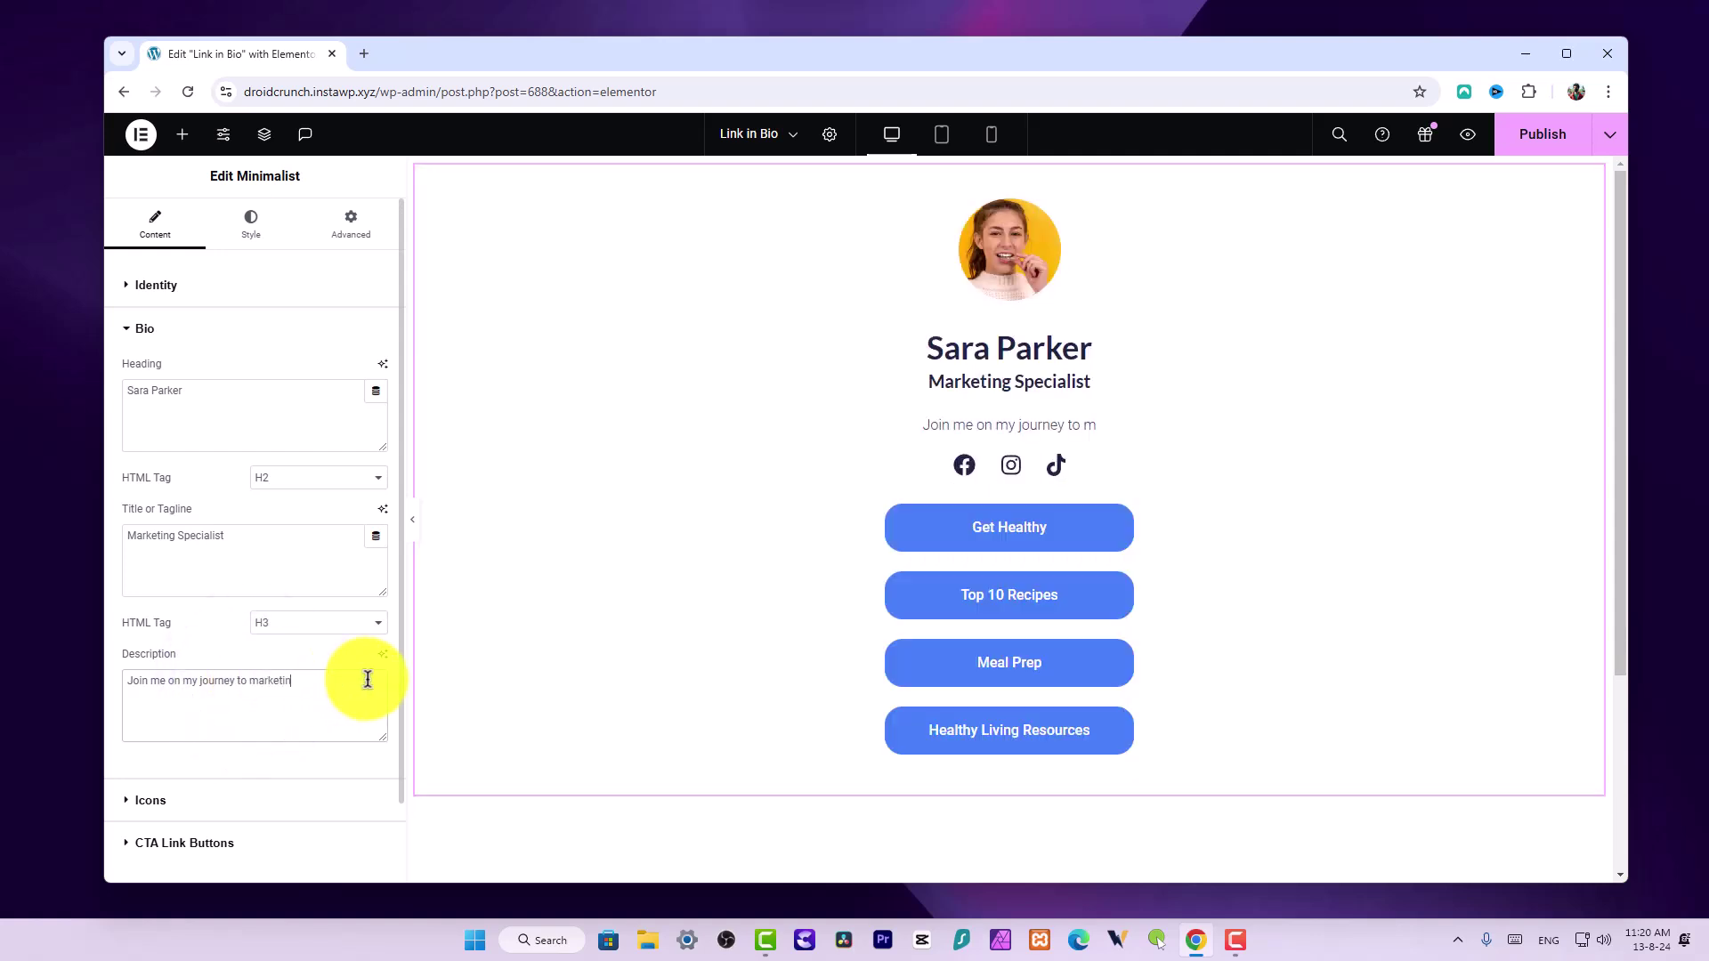
pyautogui.click(246, 680)
pyautogui.write('new age')
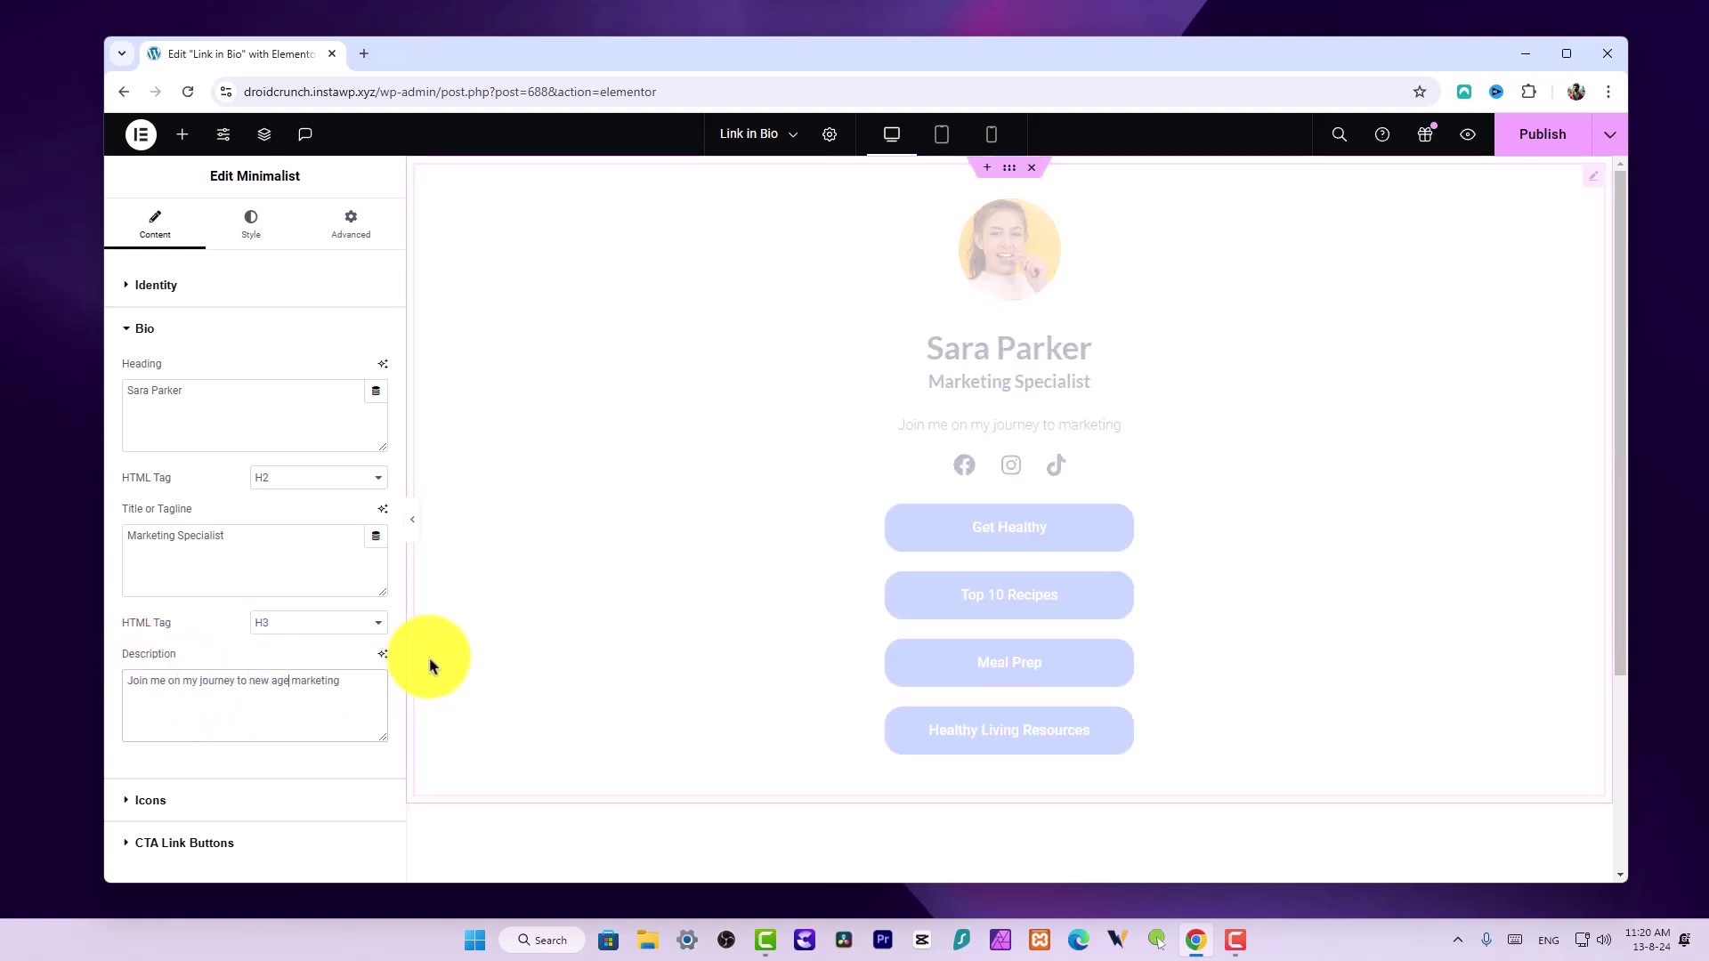
pyautogui.click(374, 669)
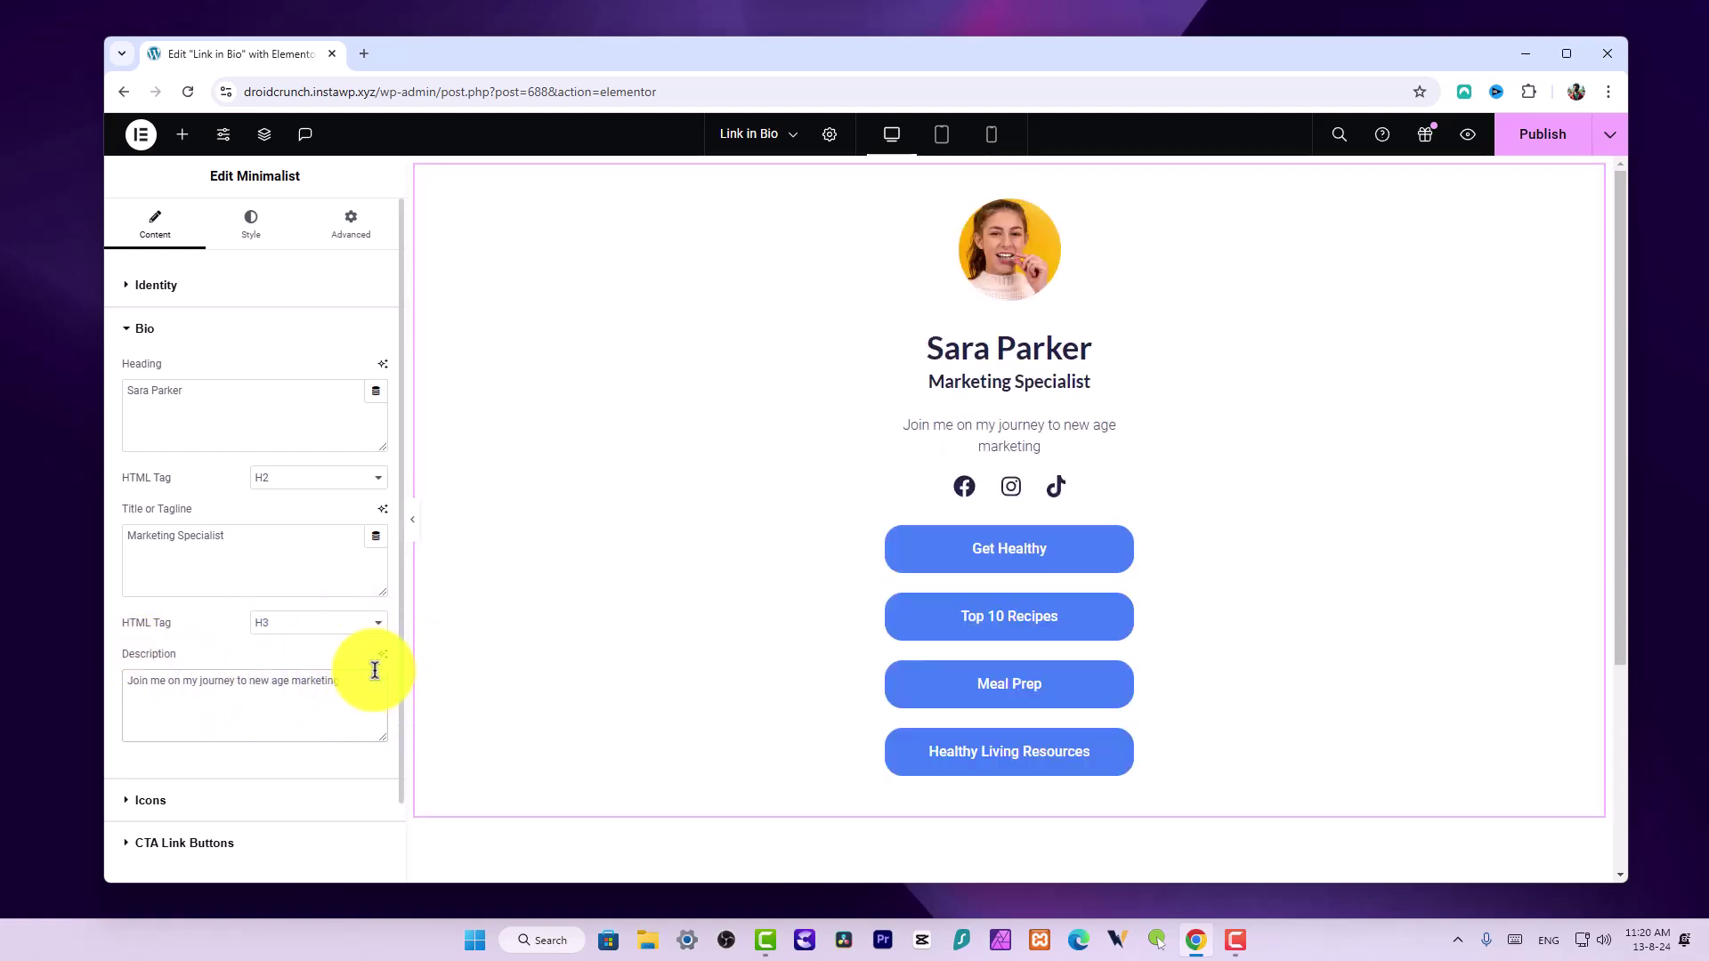
pyautogui.write('endeavours.')
pyautogui.click(166, 700)
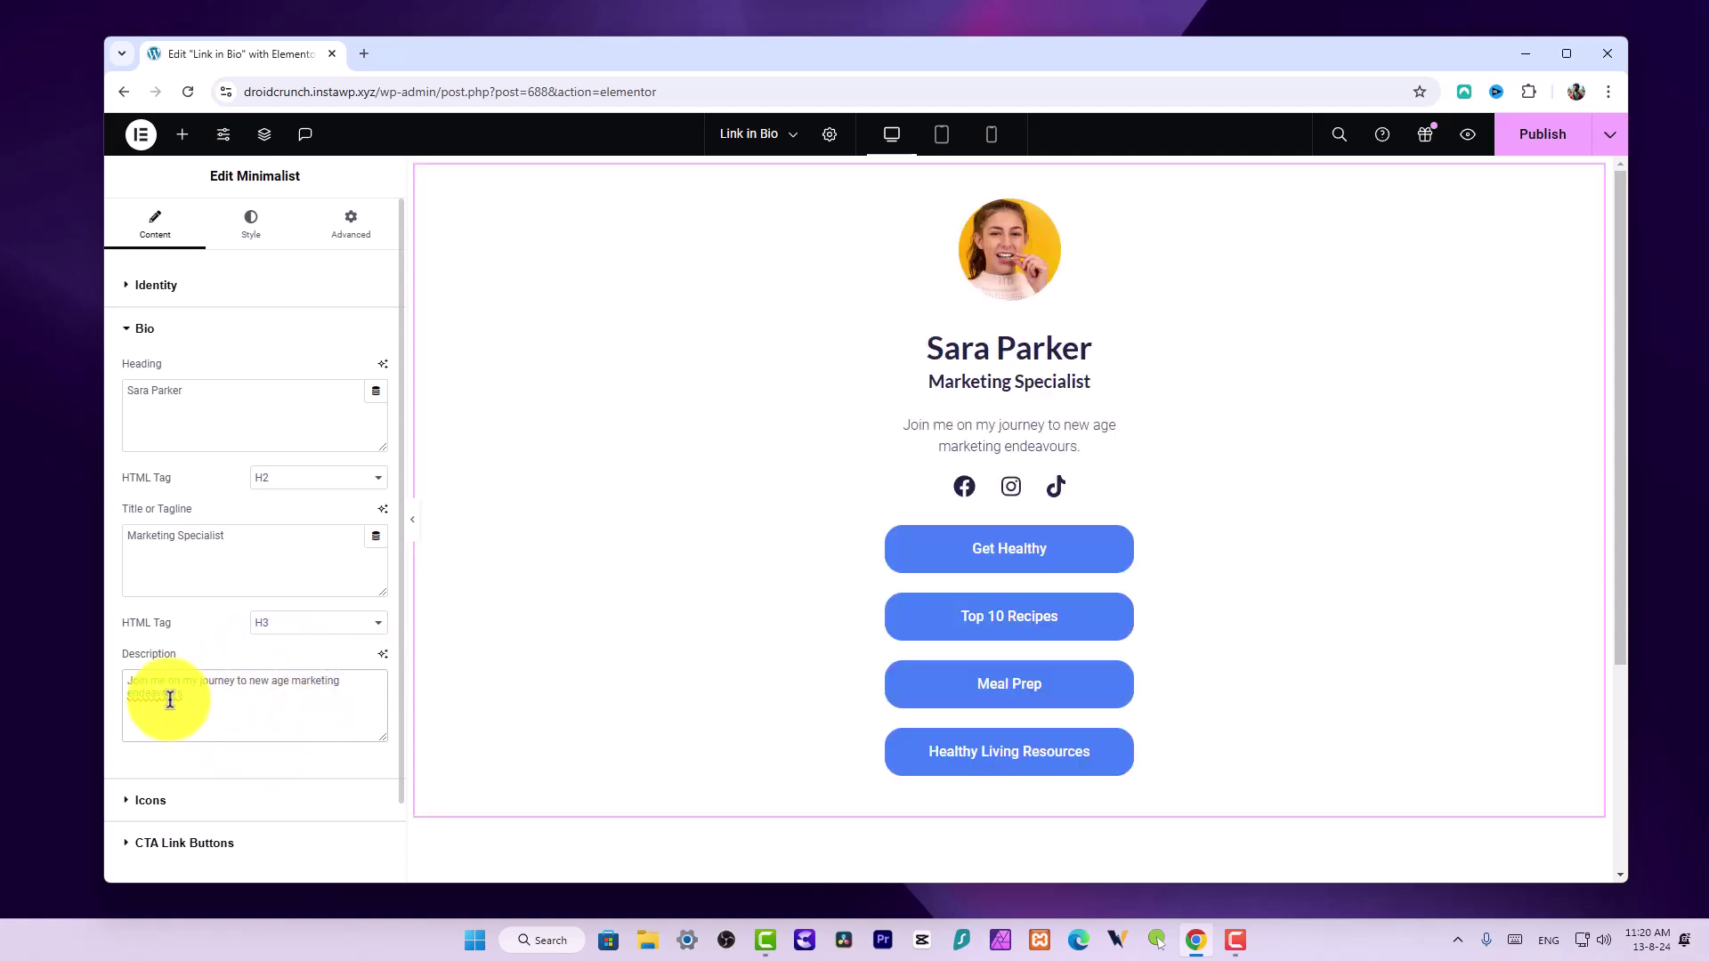
pyautogui.rightClick(166, 700)
pyautogui.click(301, 234)
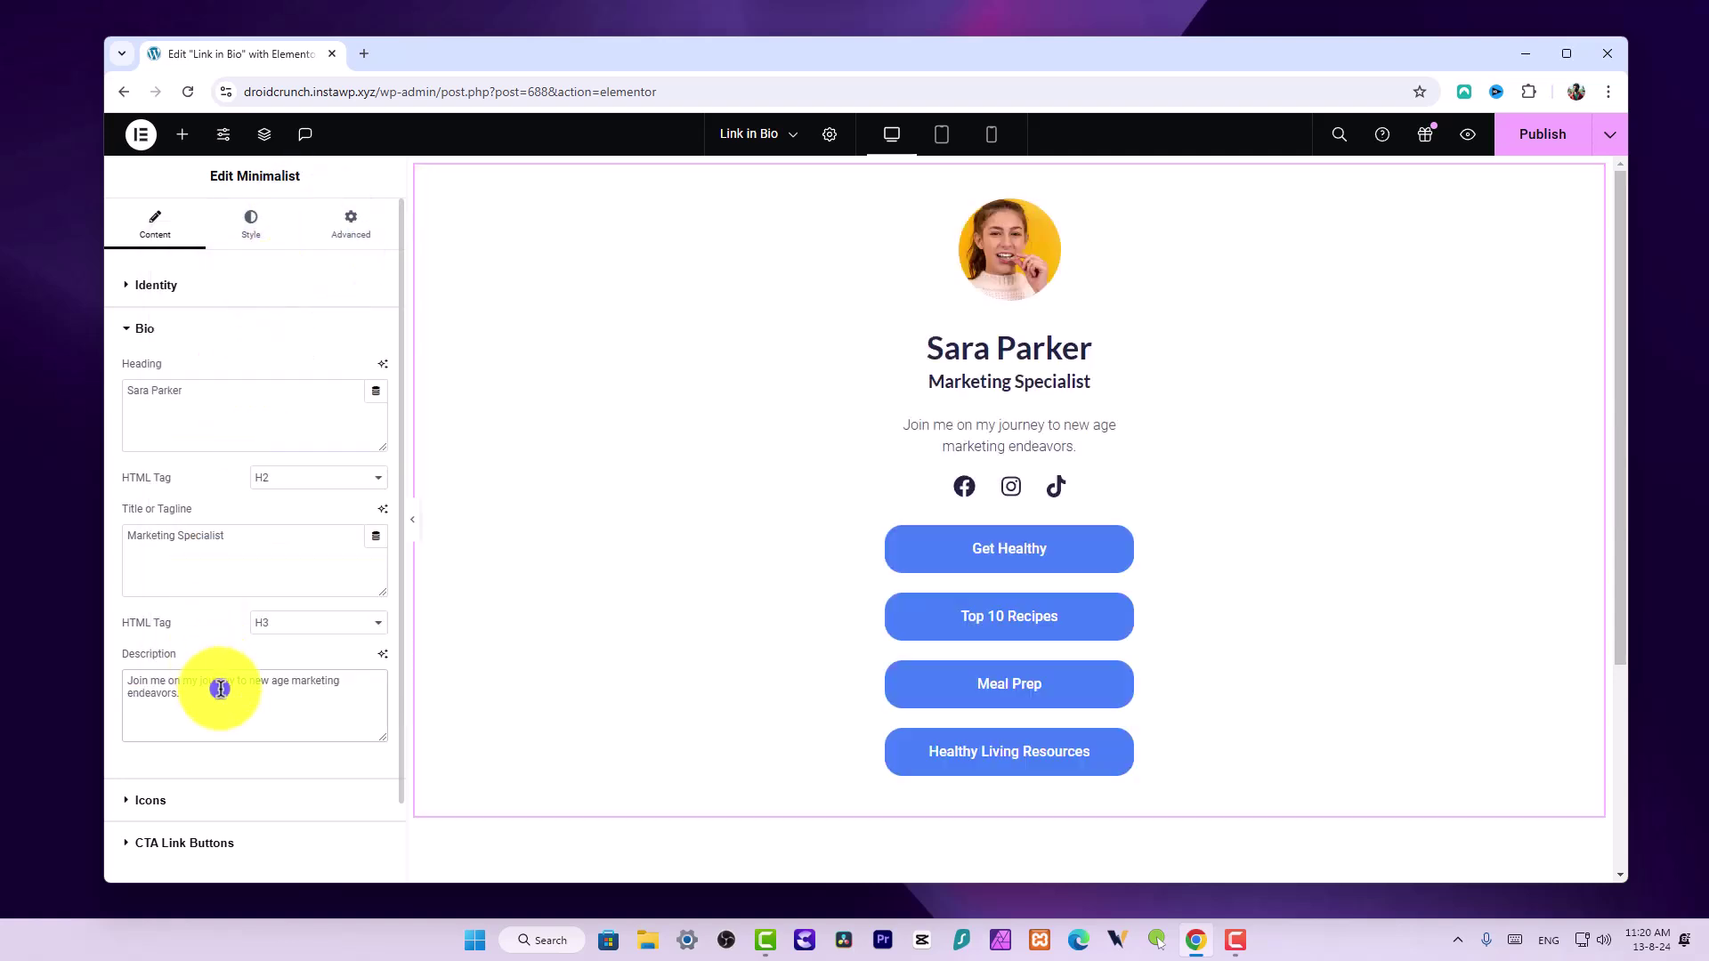
# Expand the Icons section and check the Facebook, Instagram and TikTok link fields
pyautogui.scroll(-1, 229, 693)
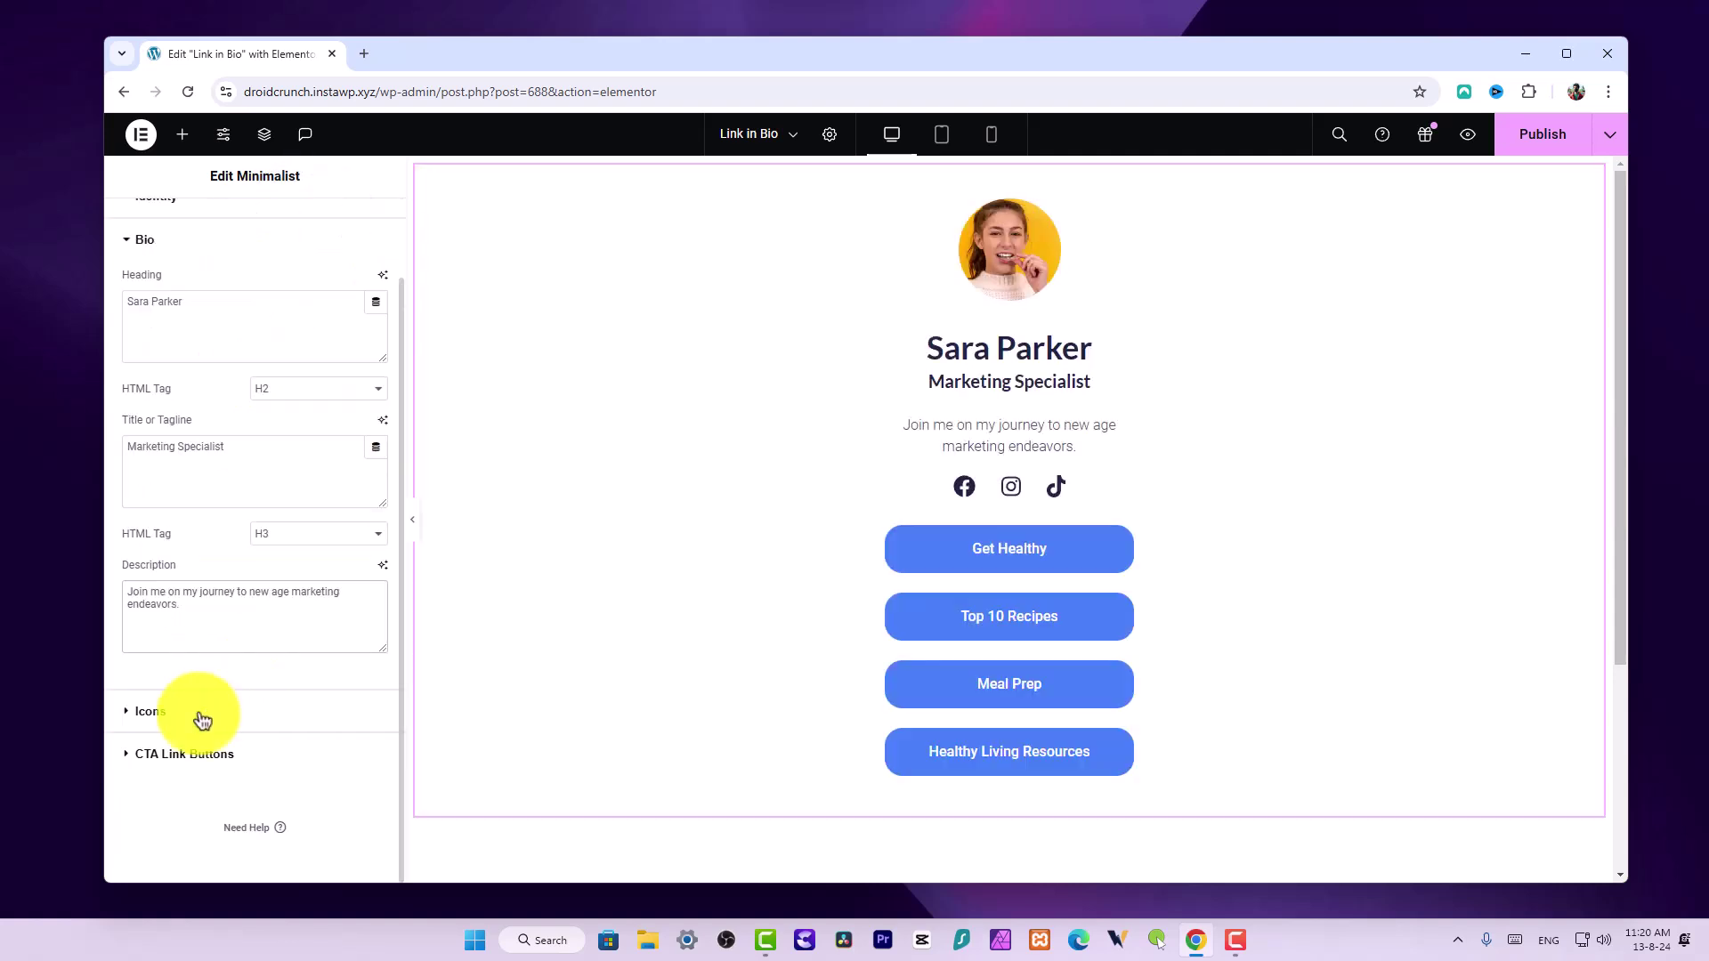
pyautogui.click(221, 709)
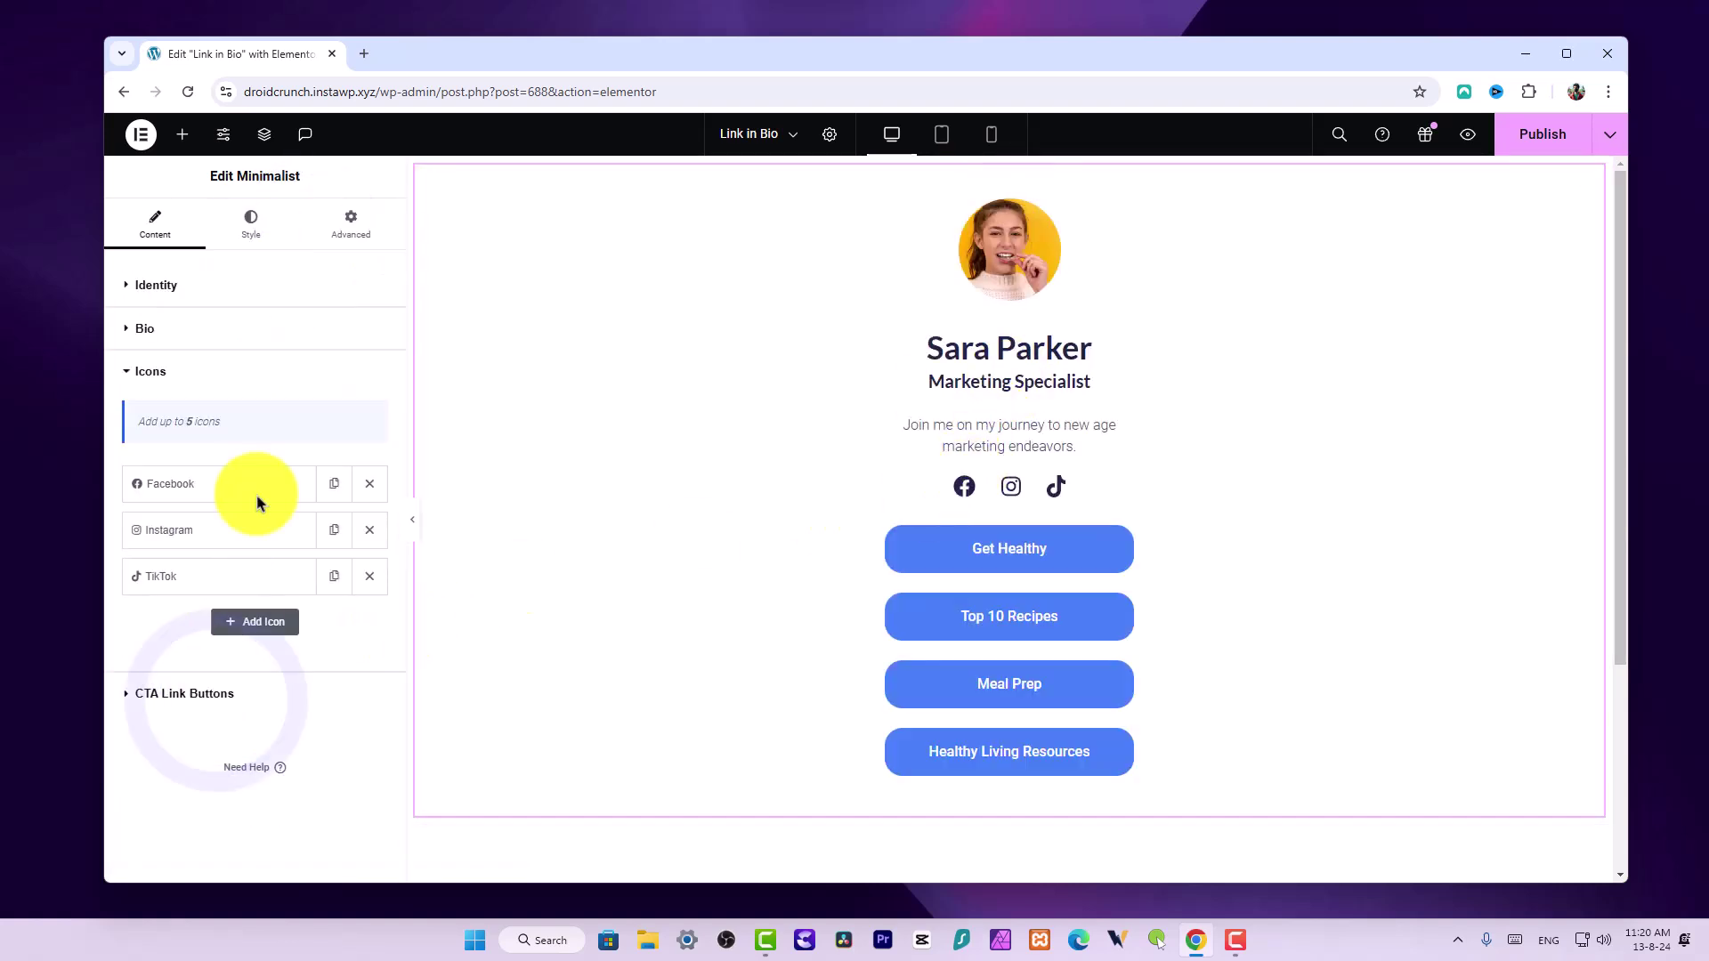
pyautogui.click(214, 478)
pyautogui.click(186, 570)
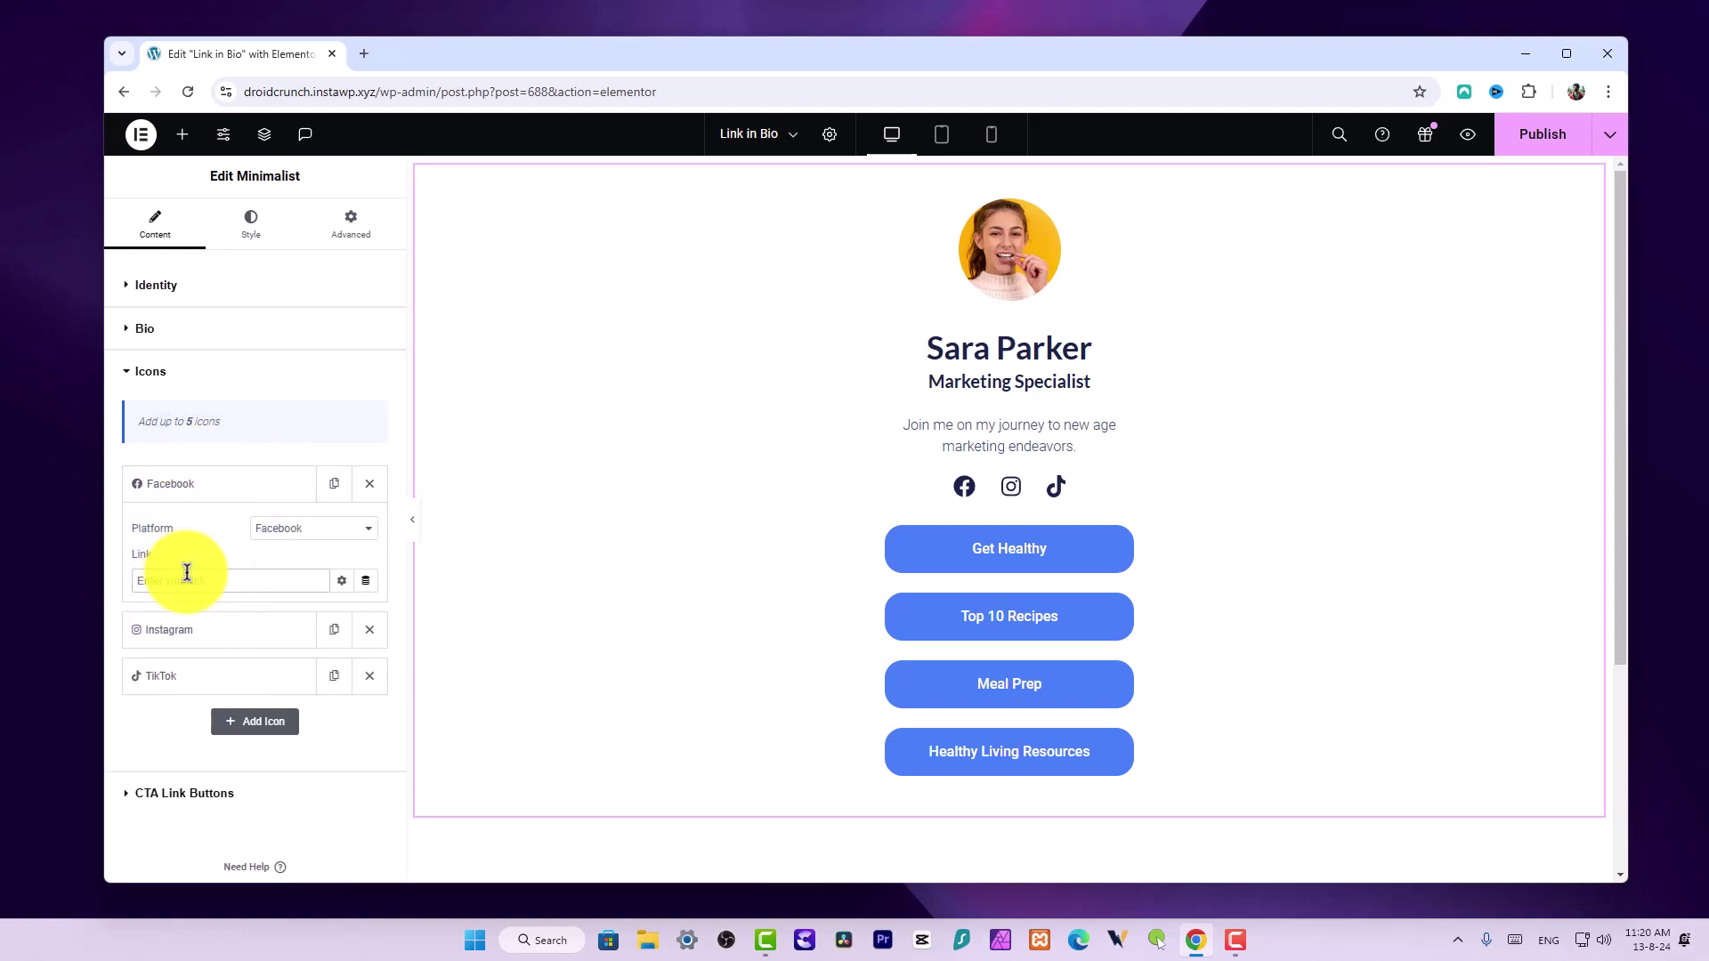
pyautogui.click(196, 632)
pyautogui.click(187, 675)
pyautogui.click(175, 670)
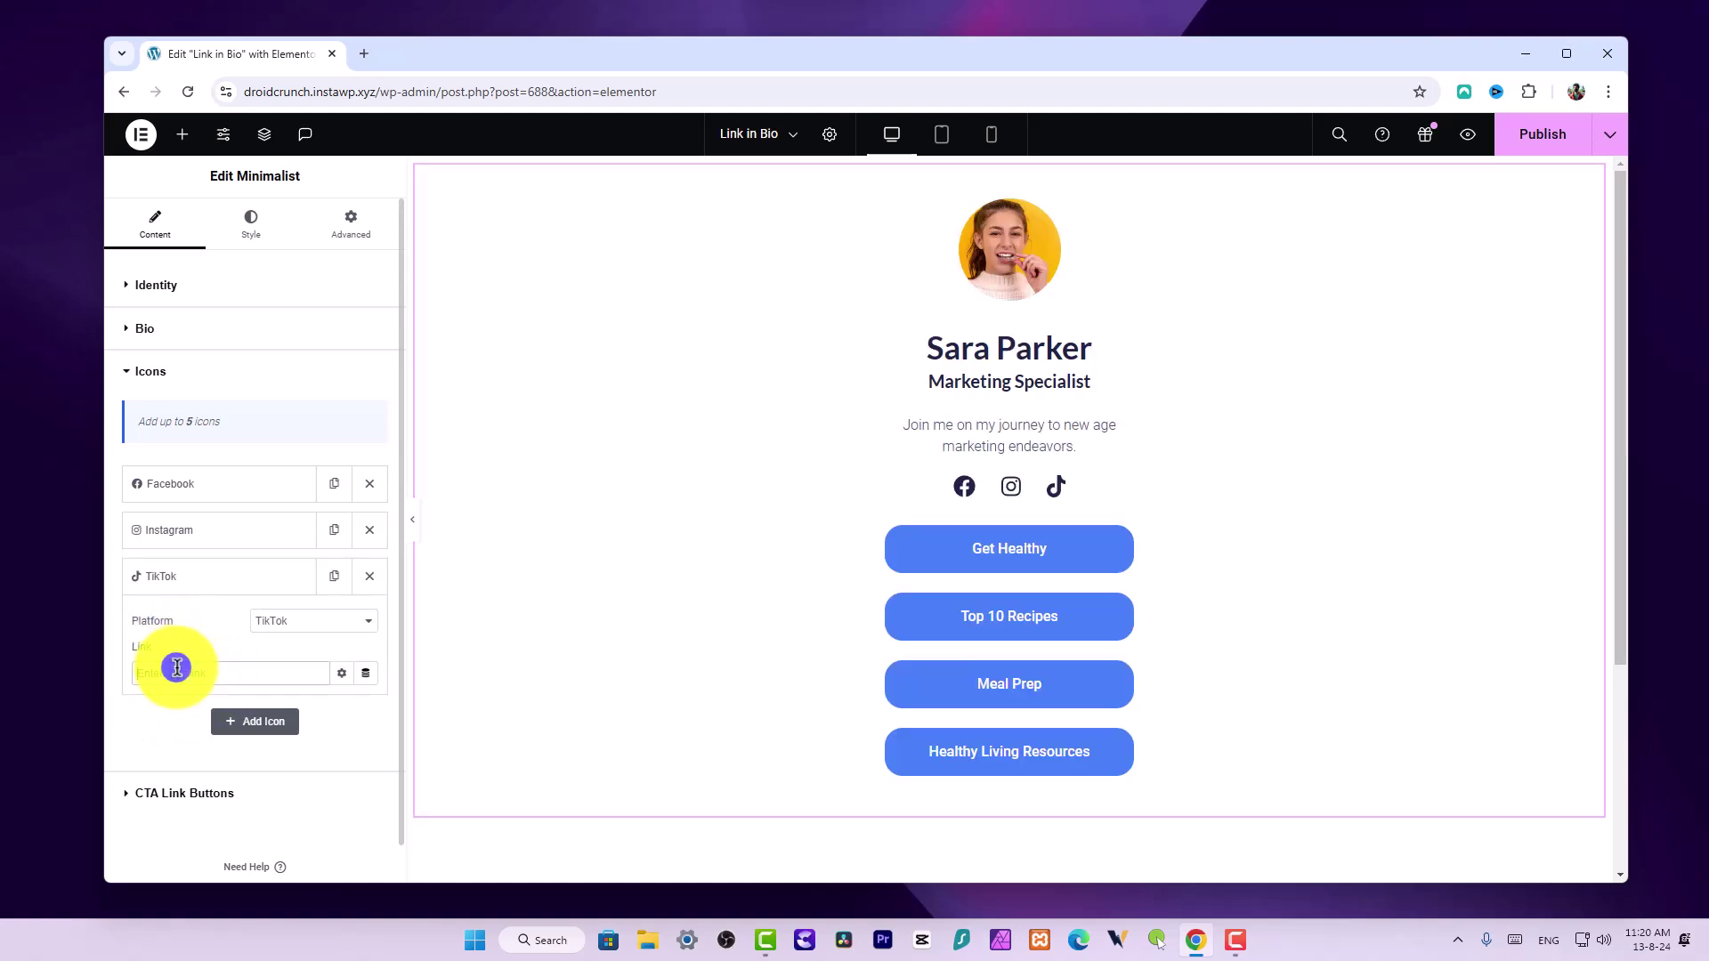
# Expand CTA Link Buttons and show the Get Healthy button's Link Type options
pyautogui.click(174, 576)
pyautogui.click(254, 703)
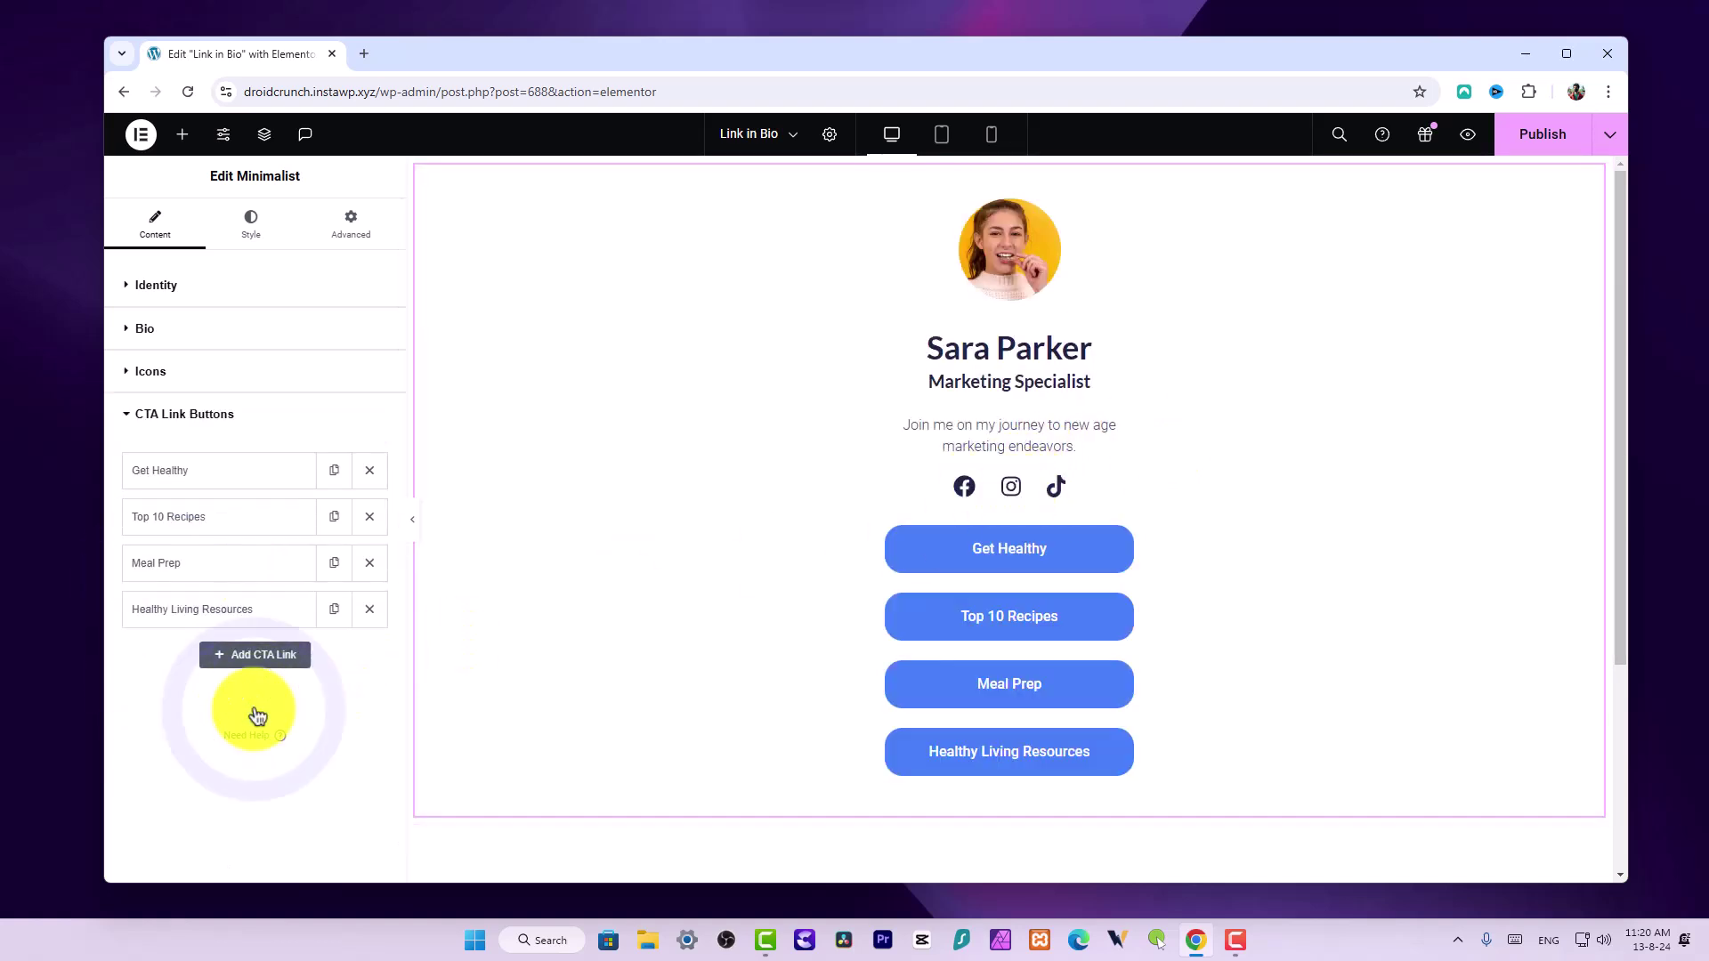
pyautogui.click(235, 474)
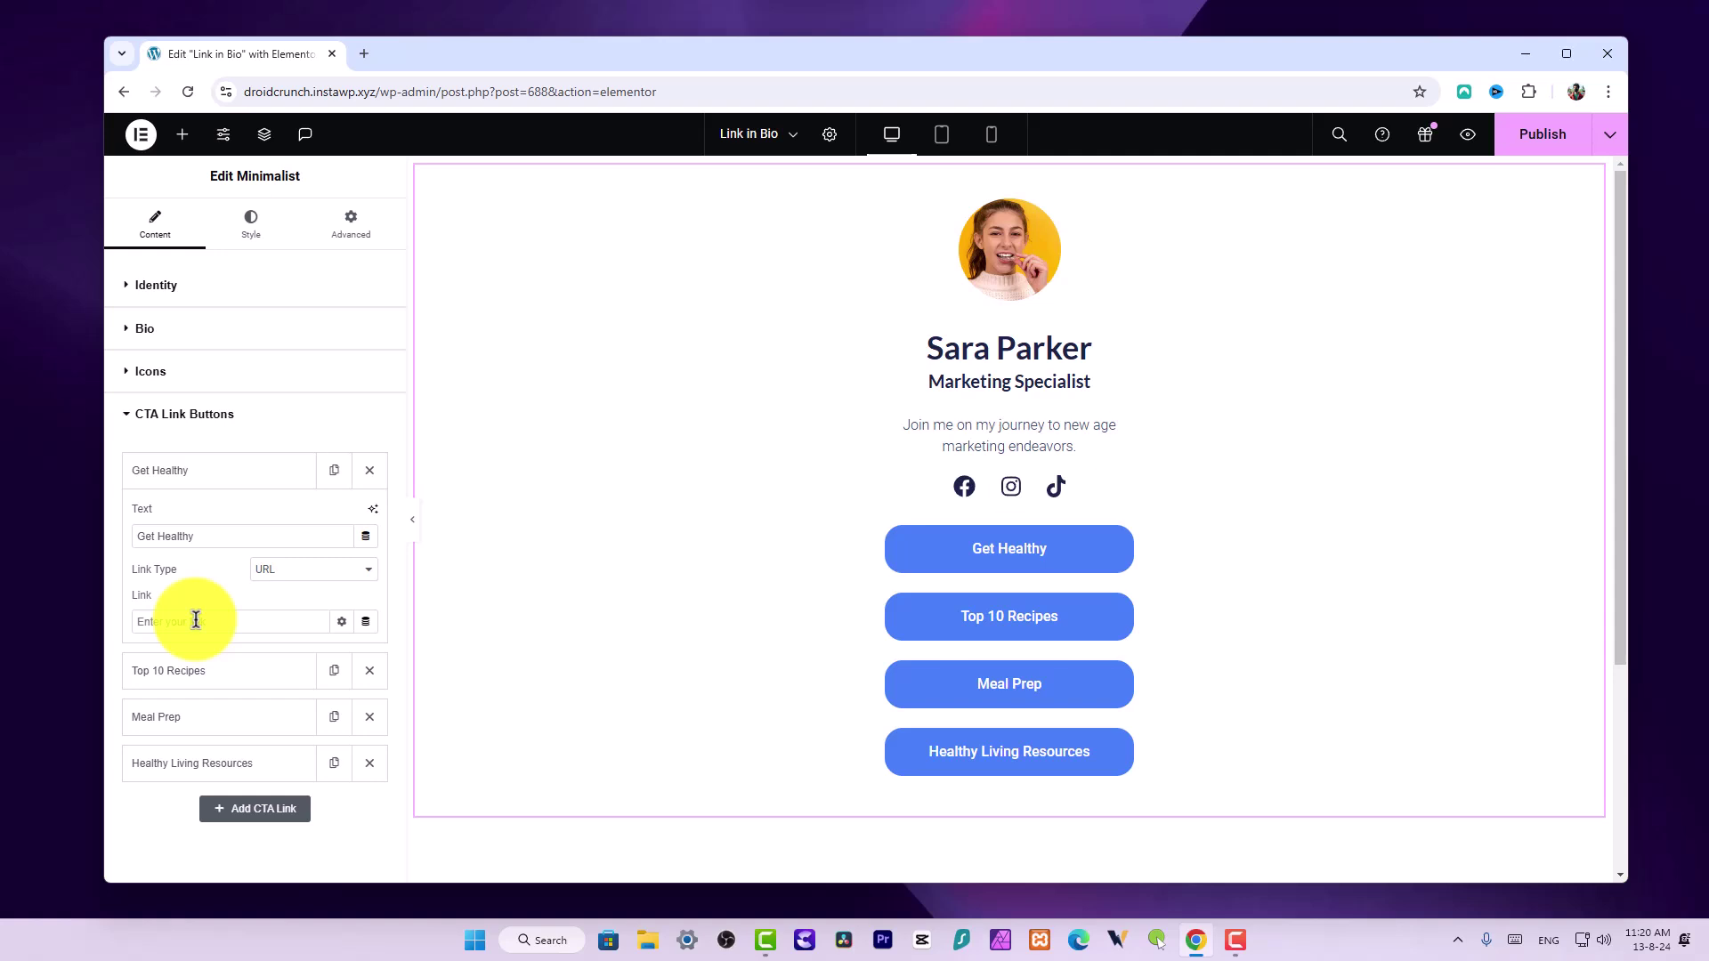
pyautogui.click(265, 574)
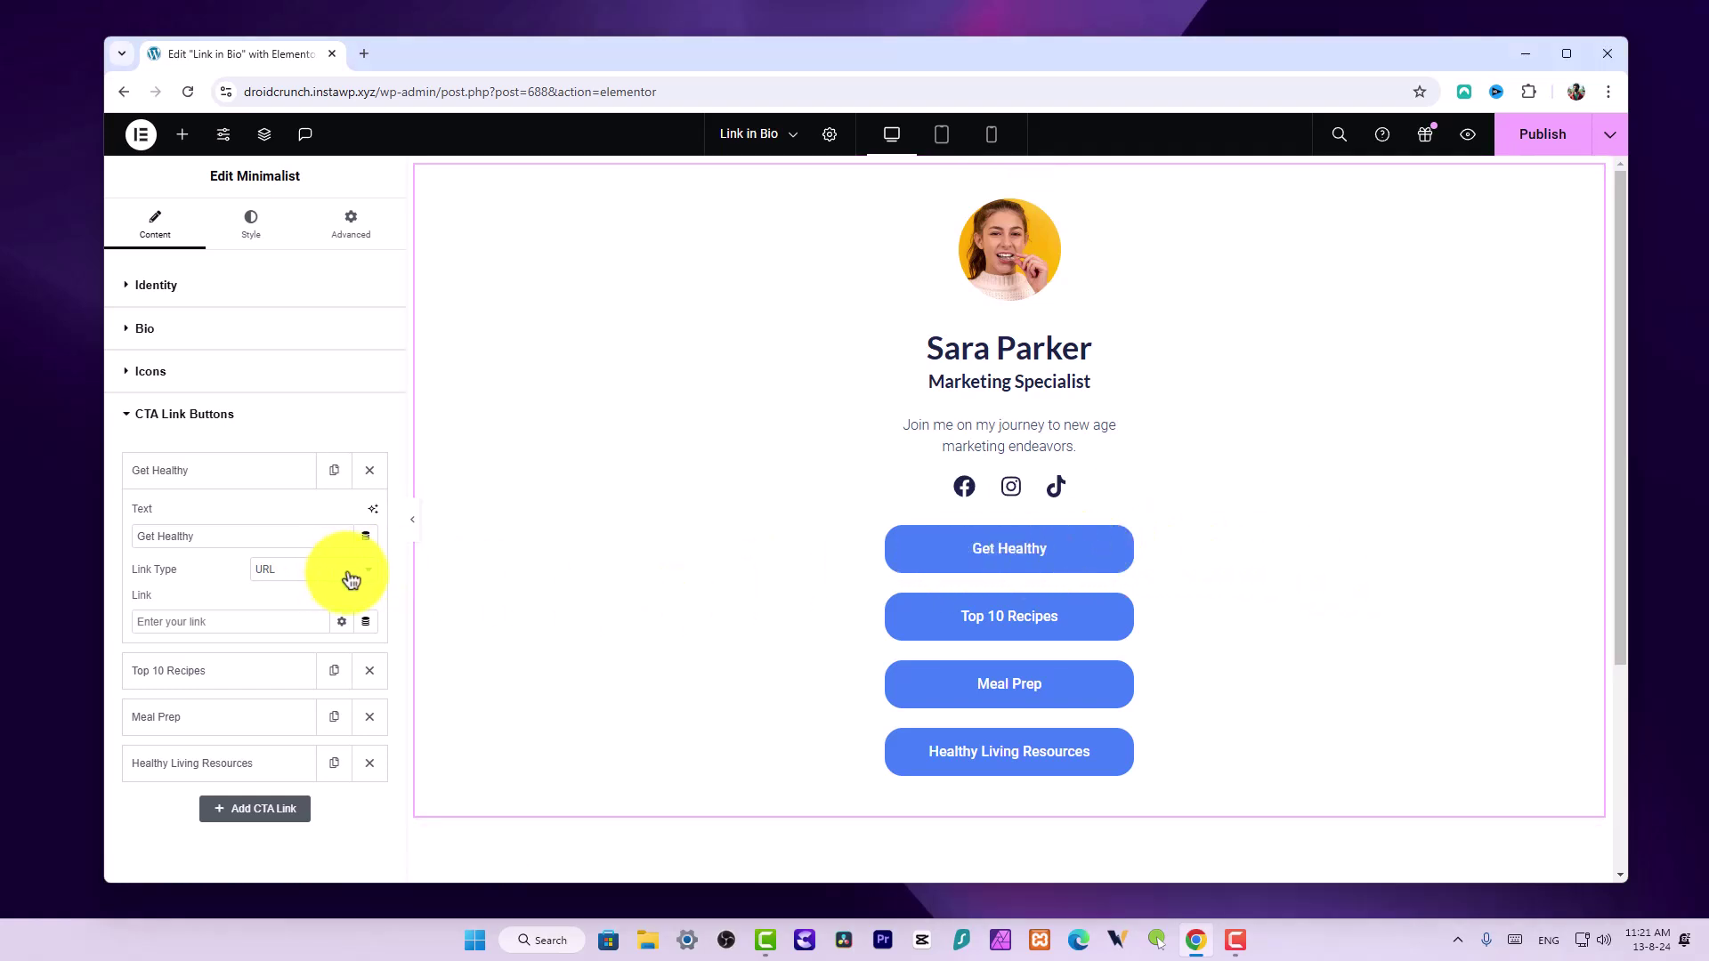
pyautogui.click(287, 578)
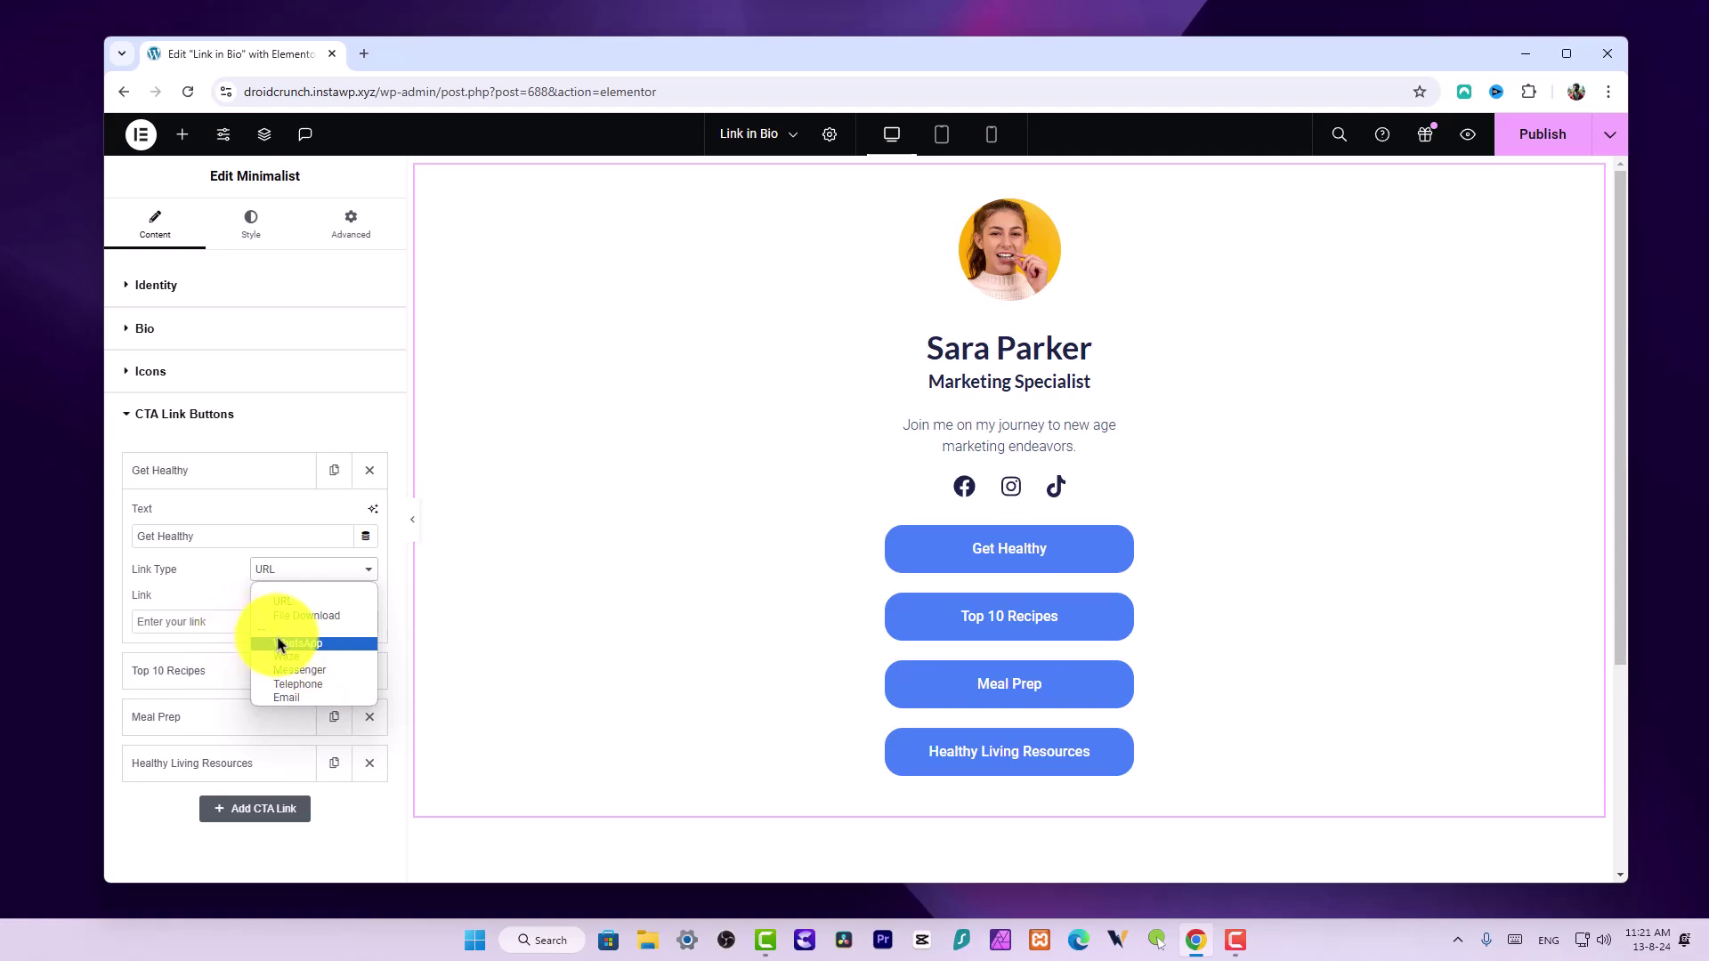
# Set Get Healthy's Link Type to WhatsApp and select its Number field
pyautogui.click(307, 649)
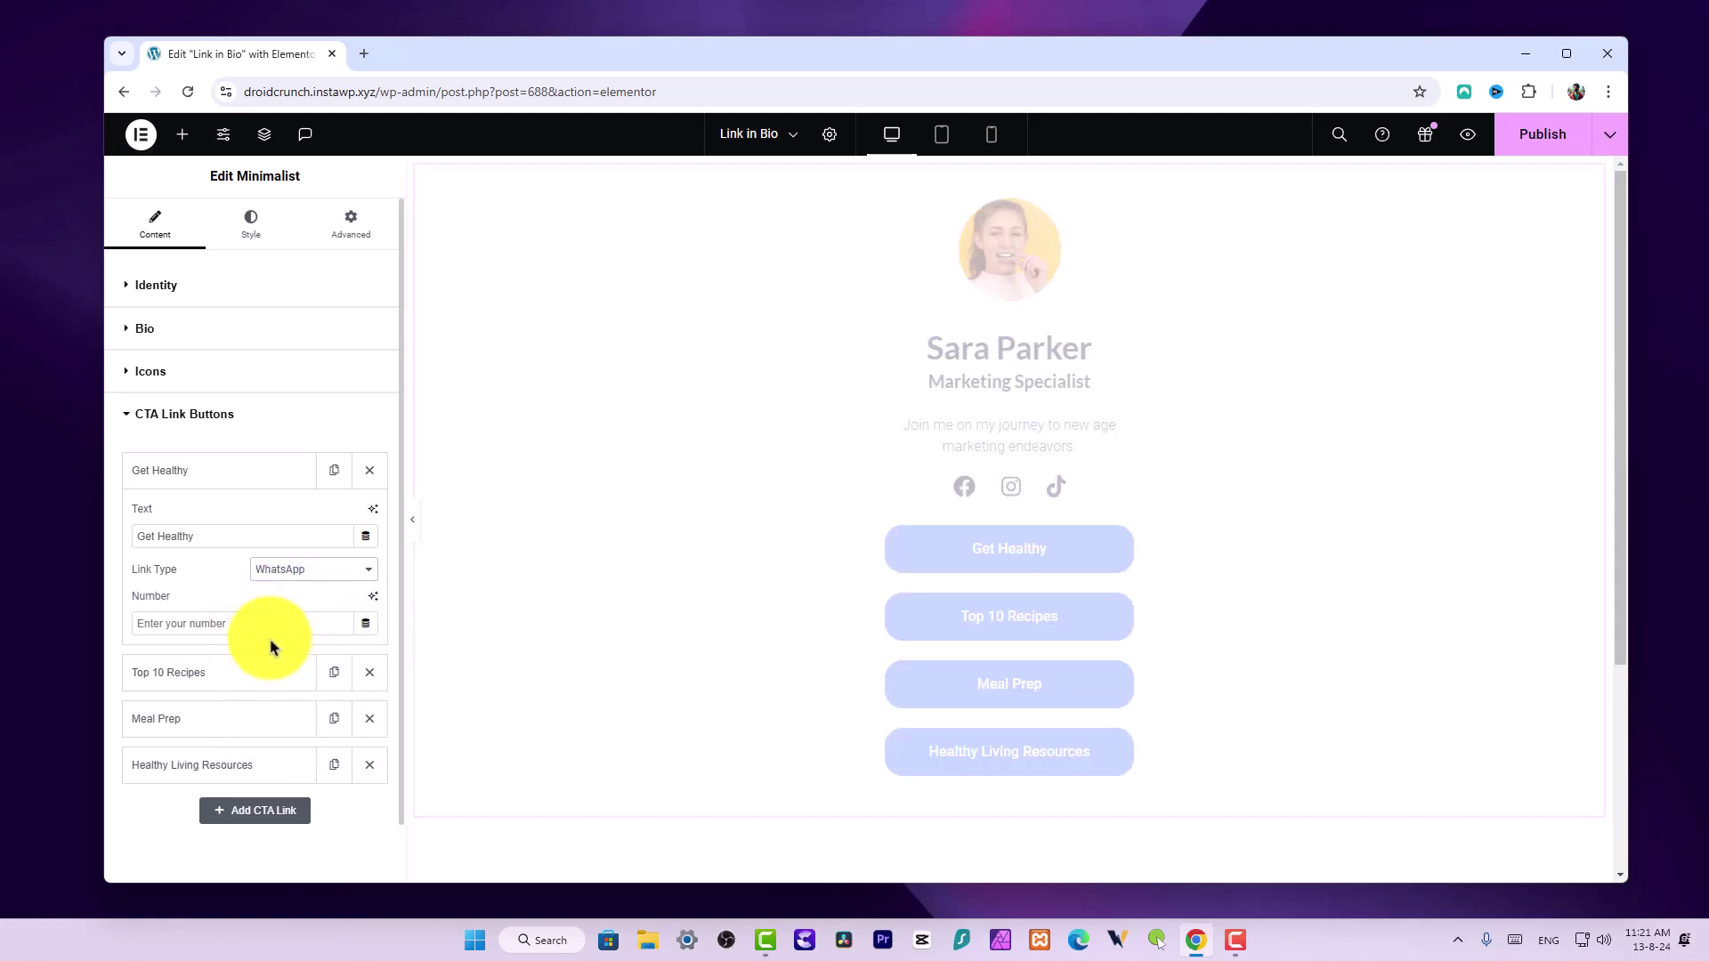
pyautogui.click(200, 623)
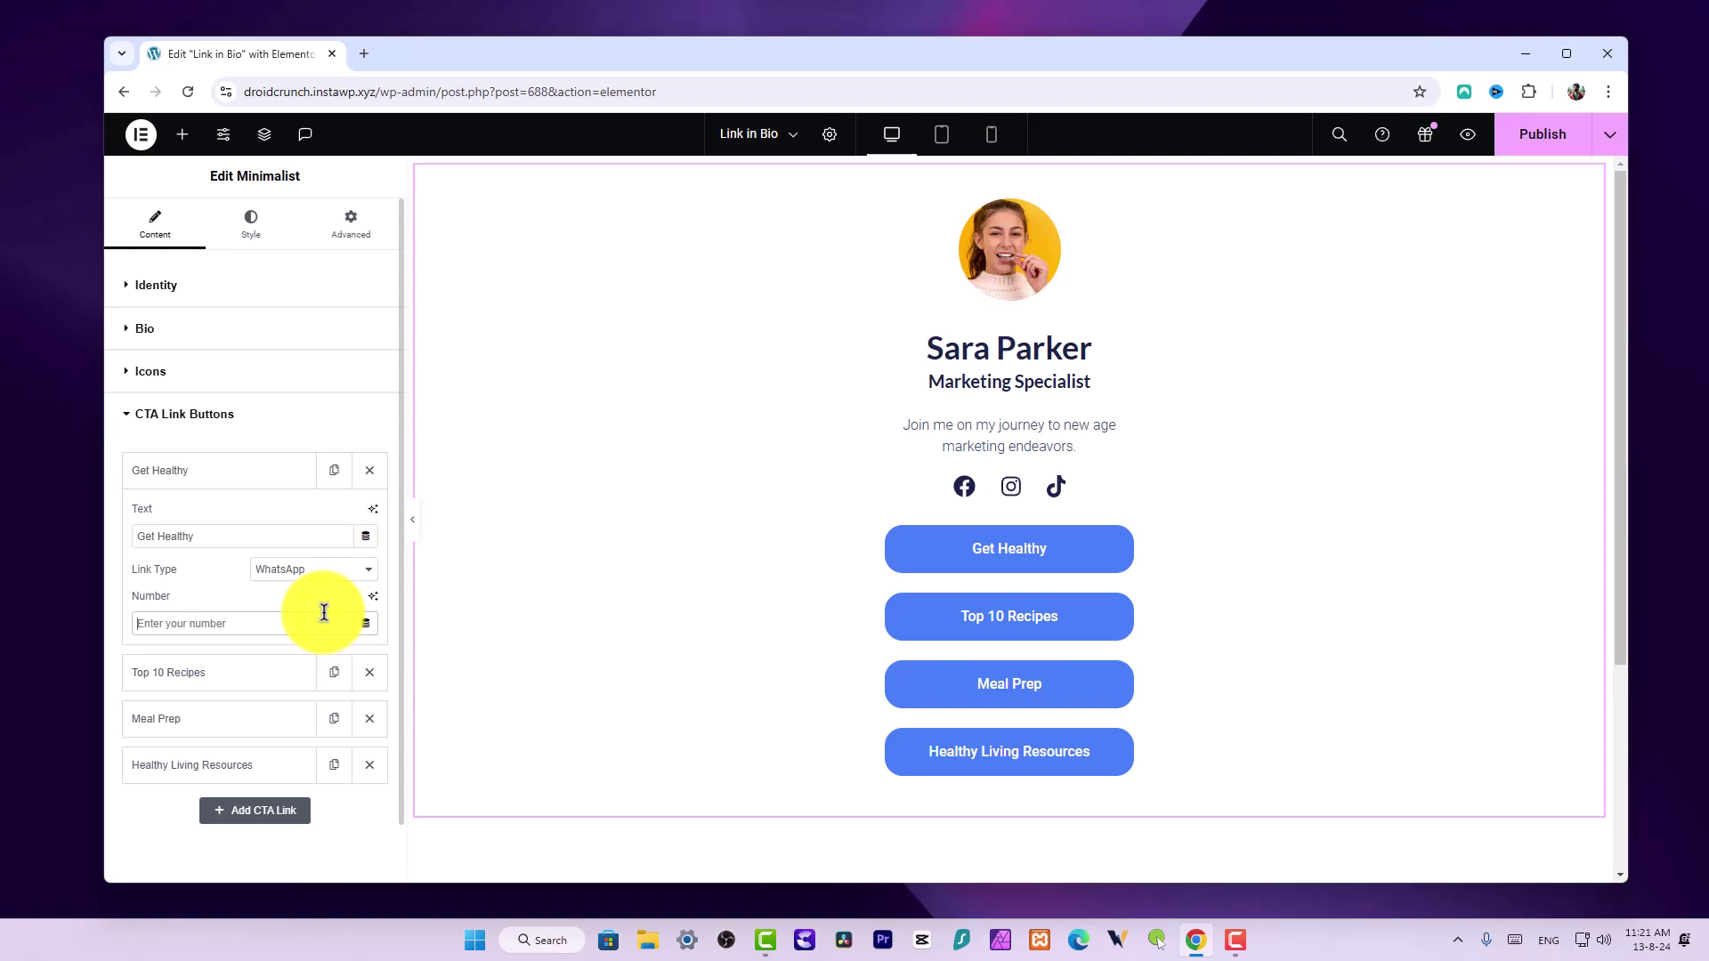
# Change Top 10 Recipes' Link Type to Email with Mail and Subject fields, then expand Meal Prep
pyautogui.click(256, 670)
pyautogui.click(268, 615)
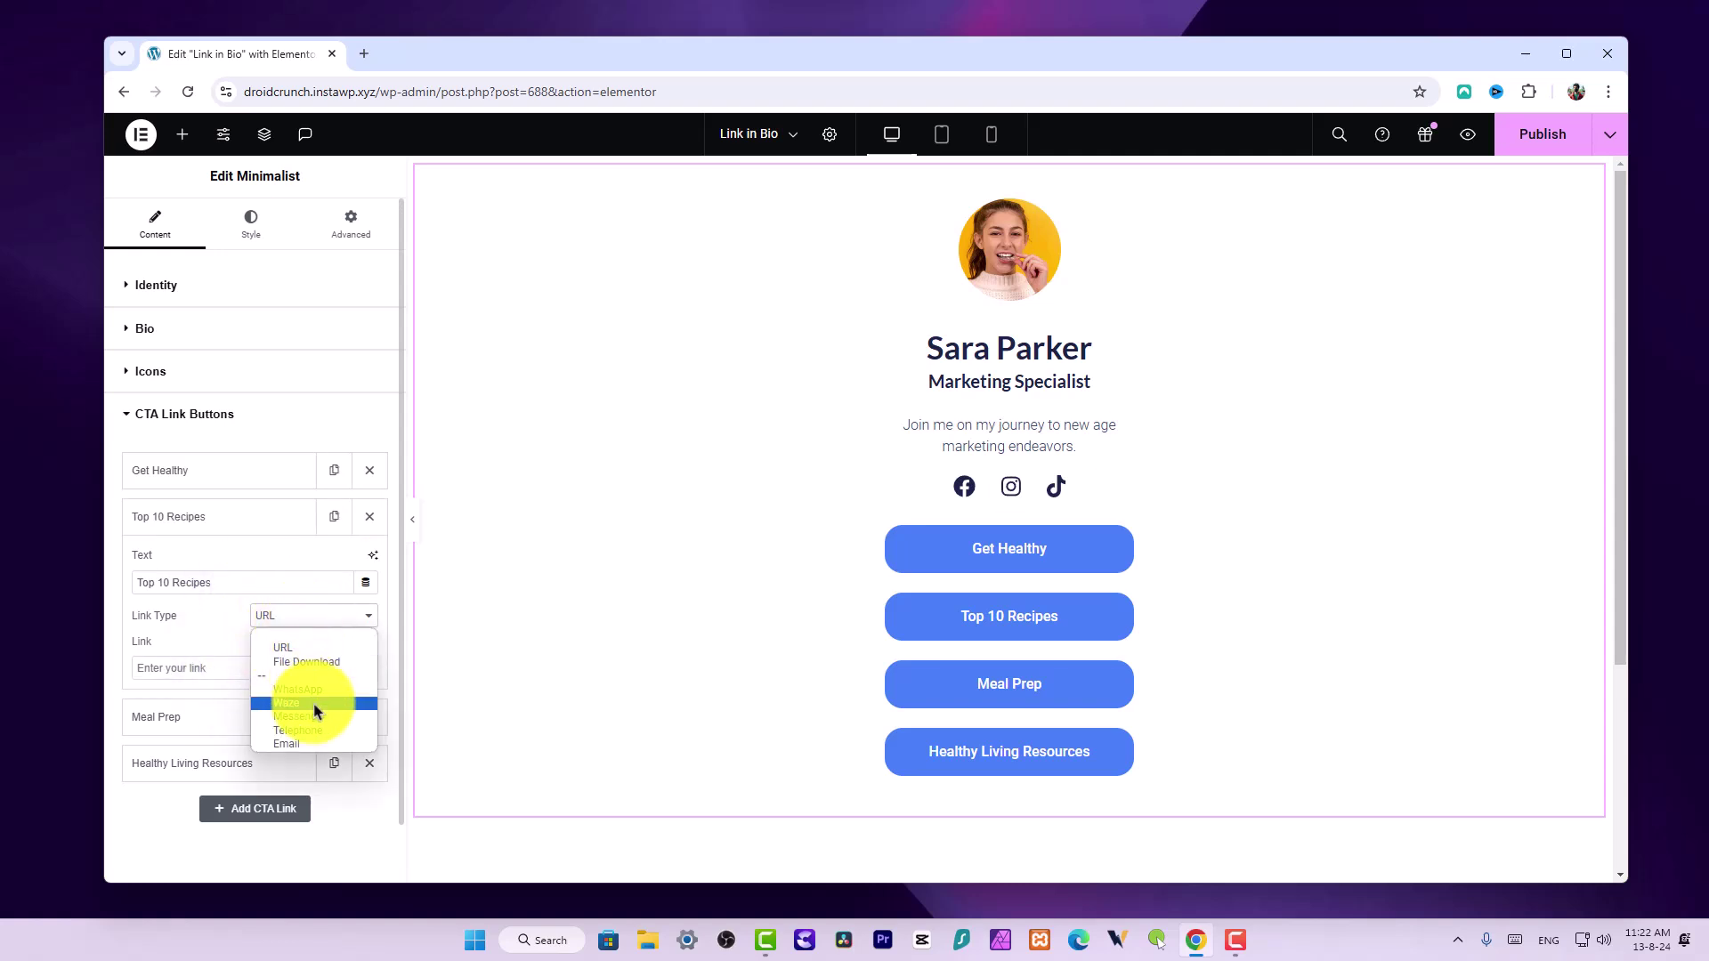
pyautogui.click(297, 730)
pyautogui.click(274, 671)
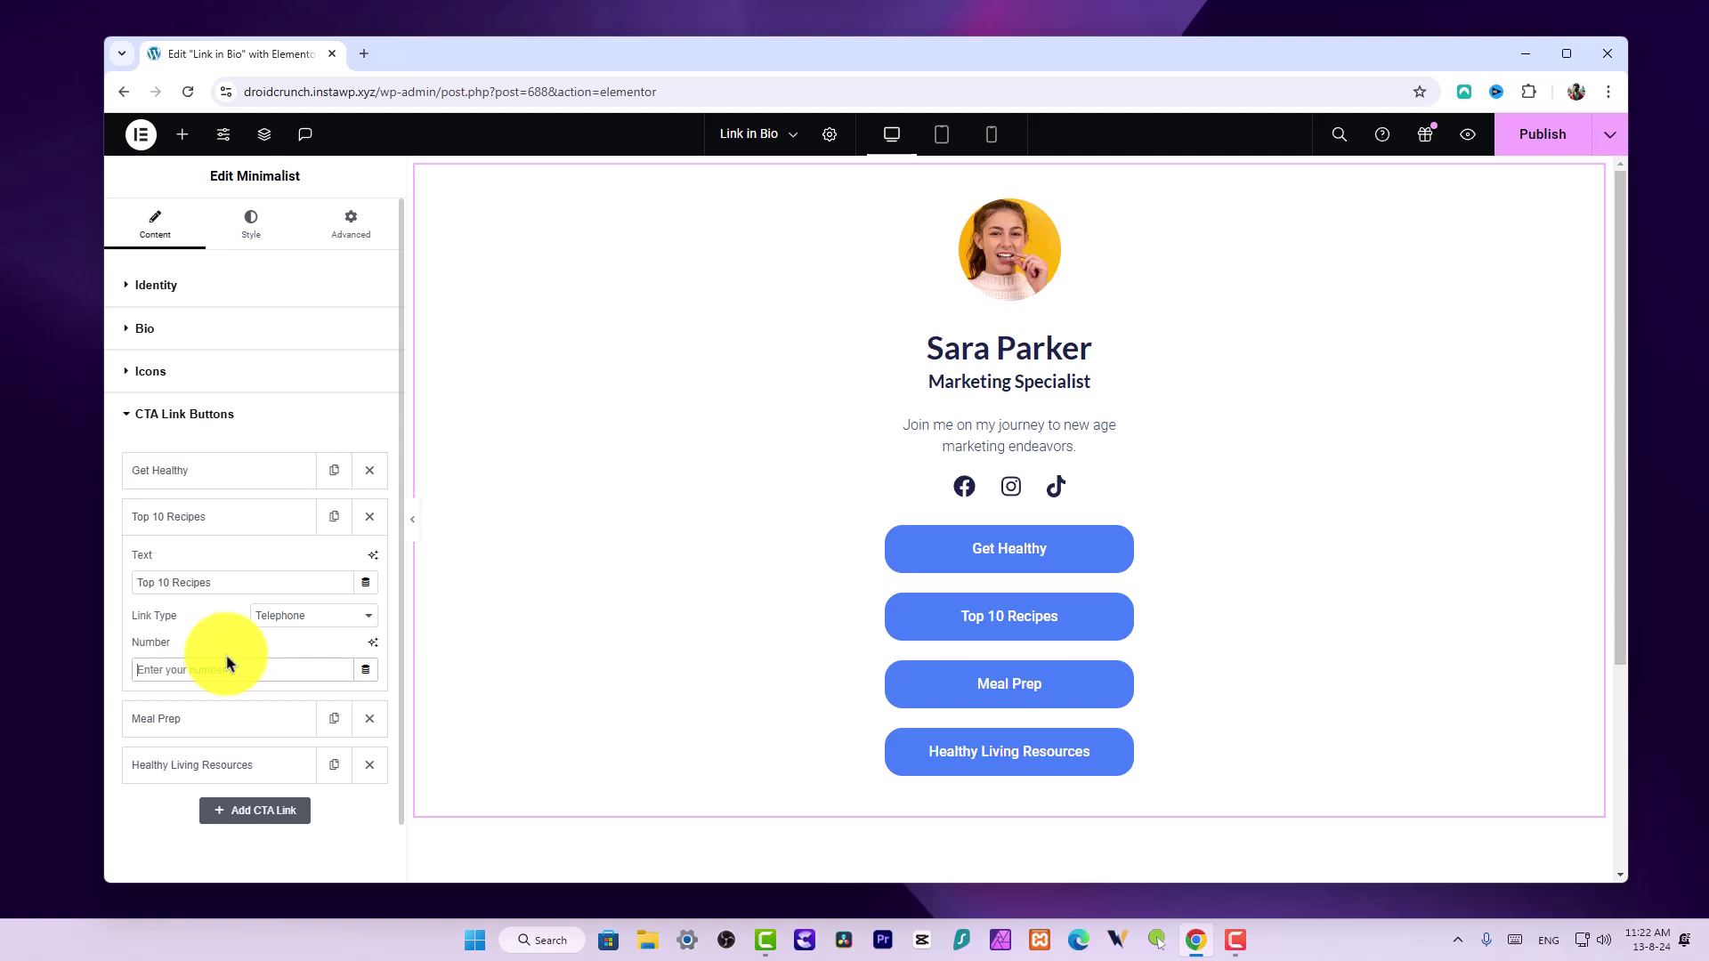
pyautogui.click(281, 619)
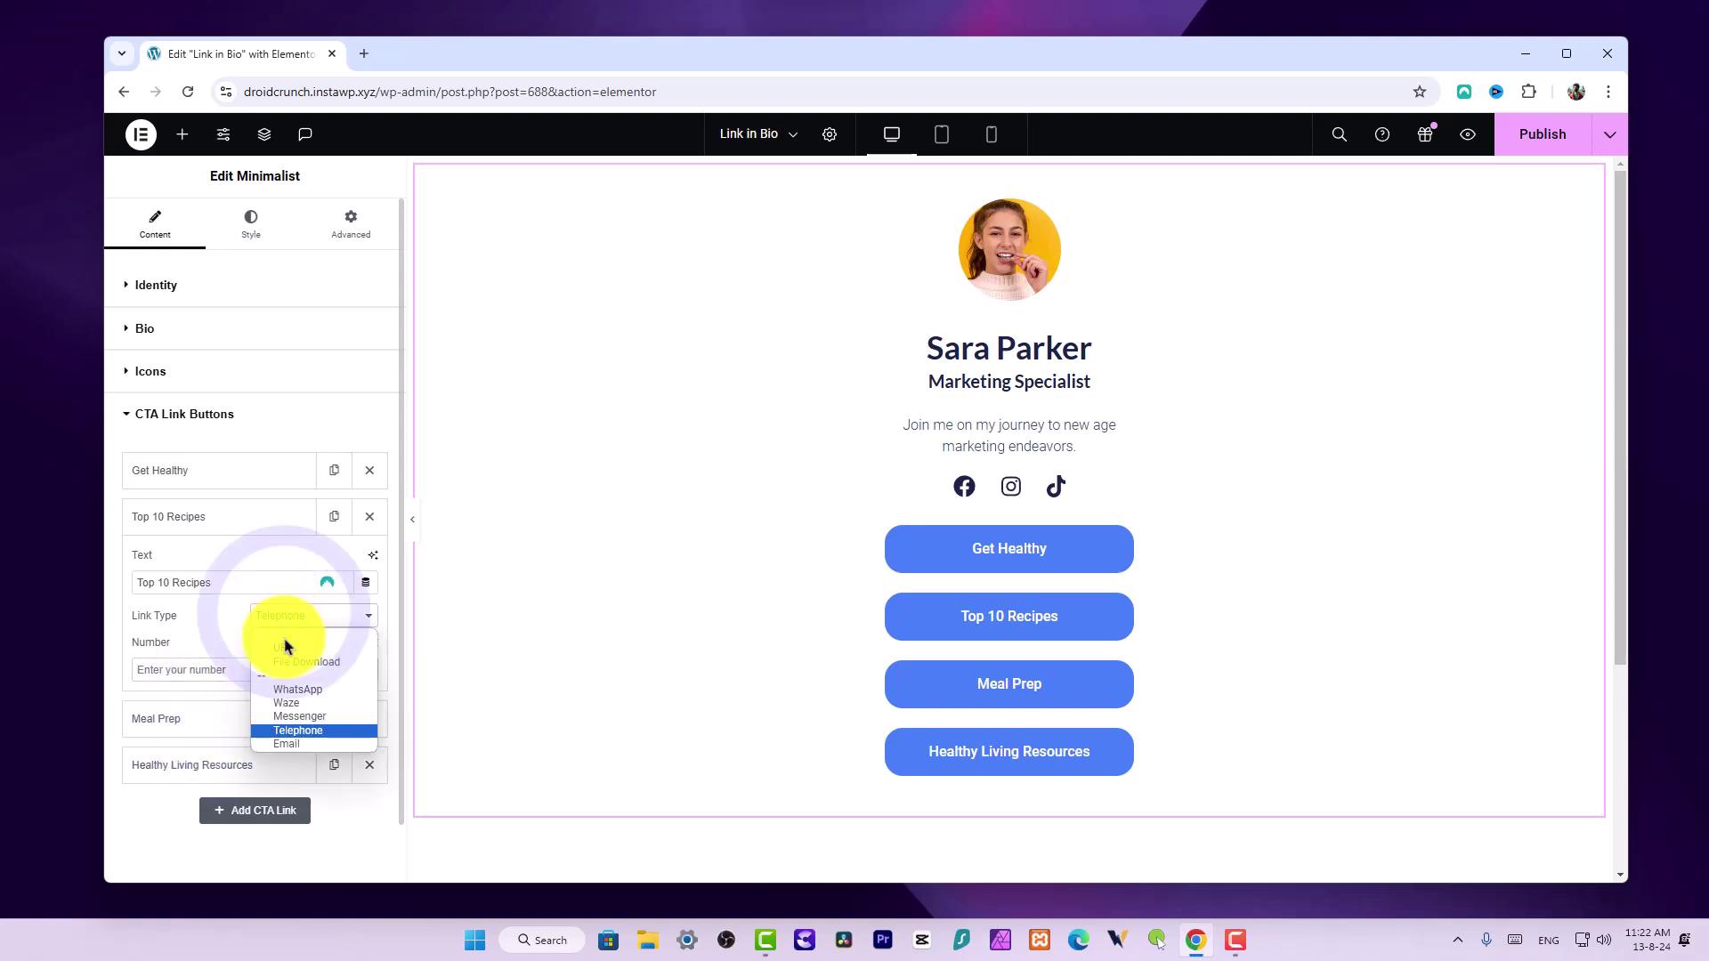
pyautogui.click(285, 743)
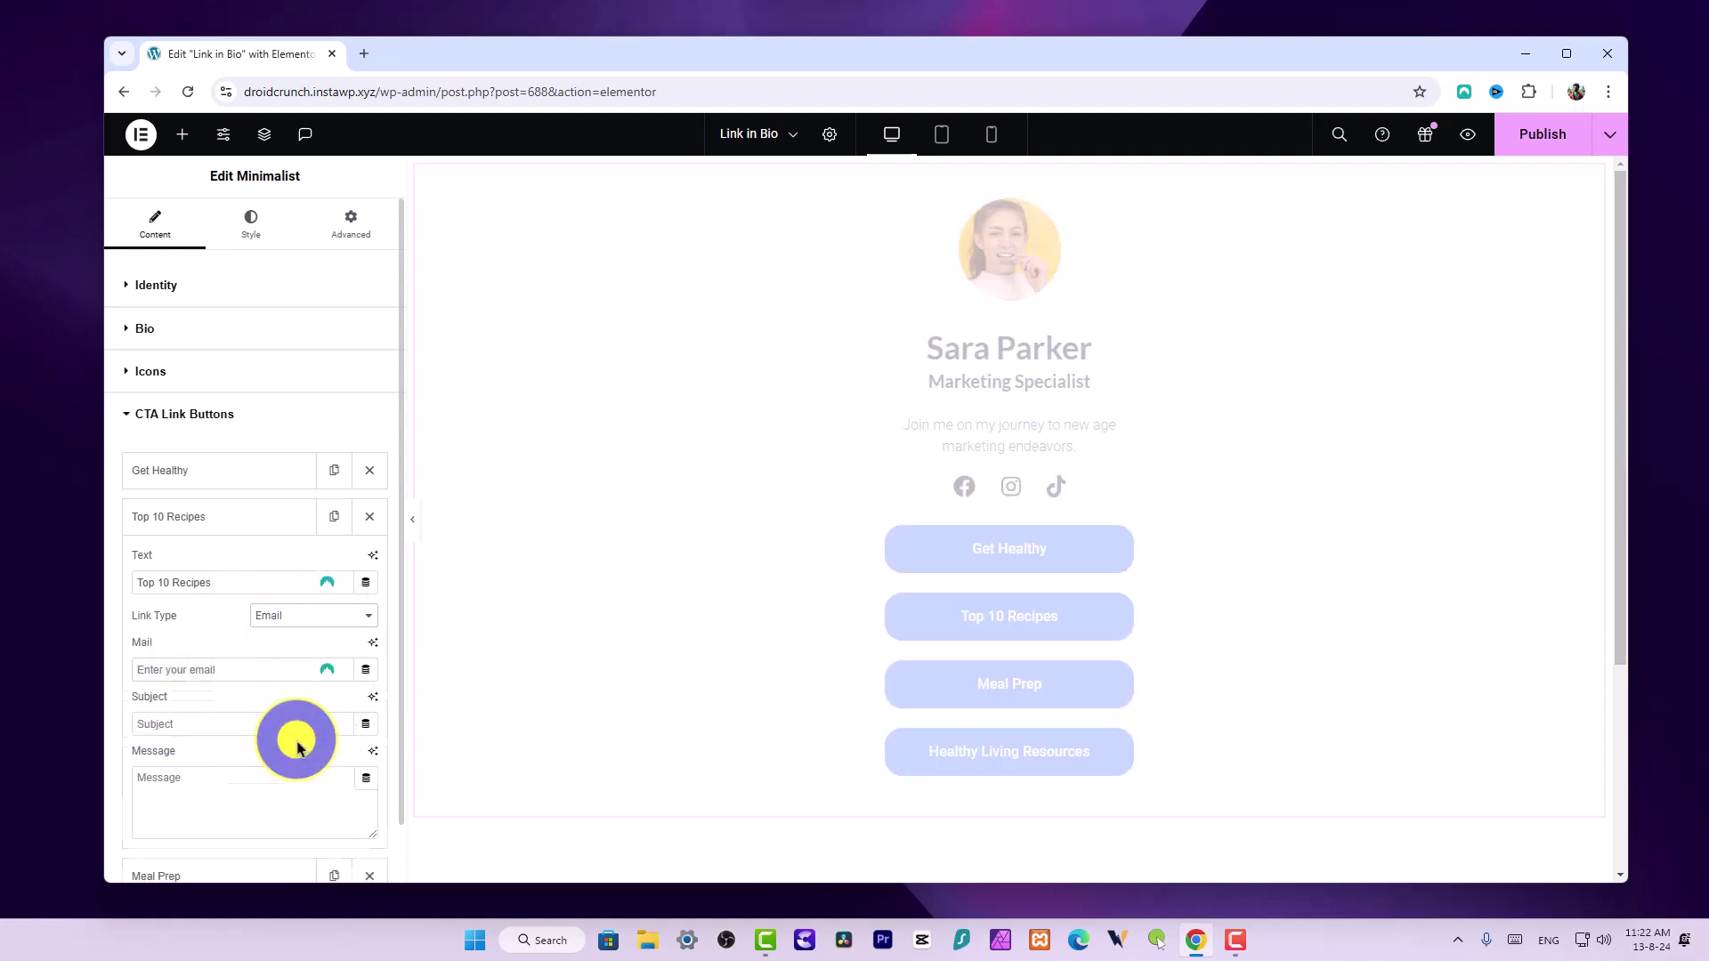
pyautogui.click(249, 663)
pyautogui.scroll(-2, 222, 599)
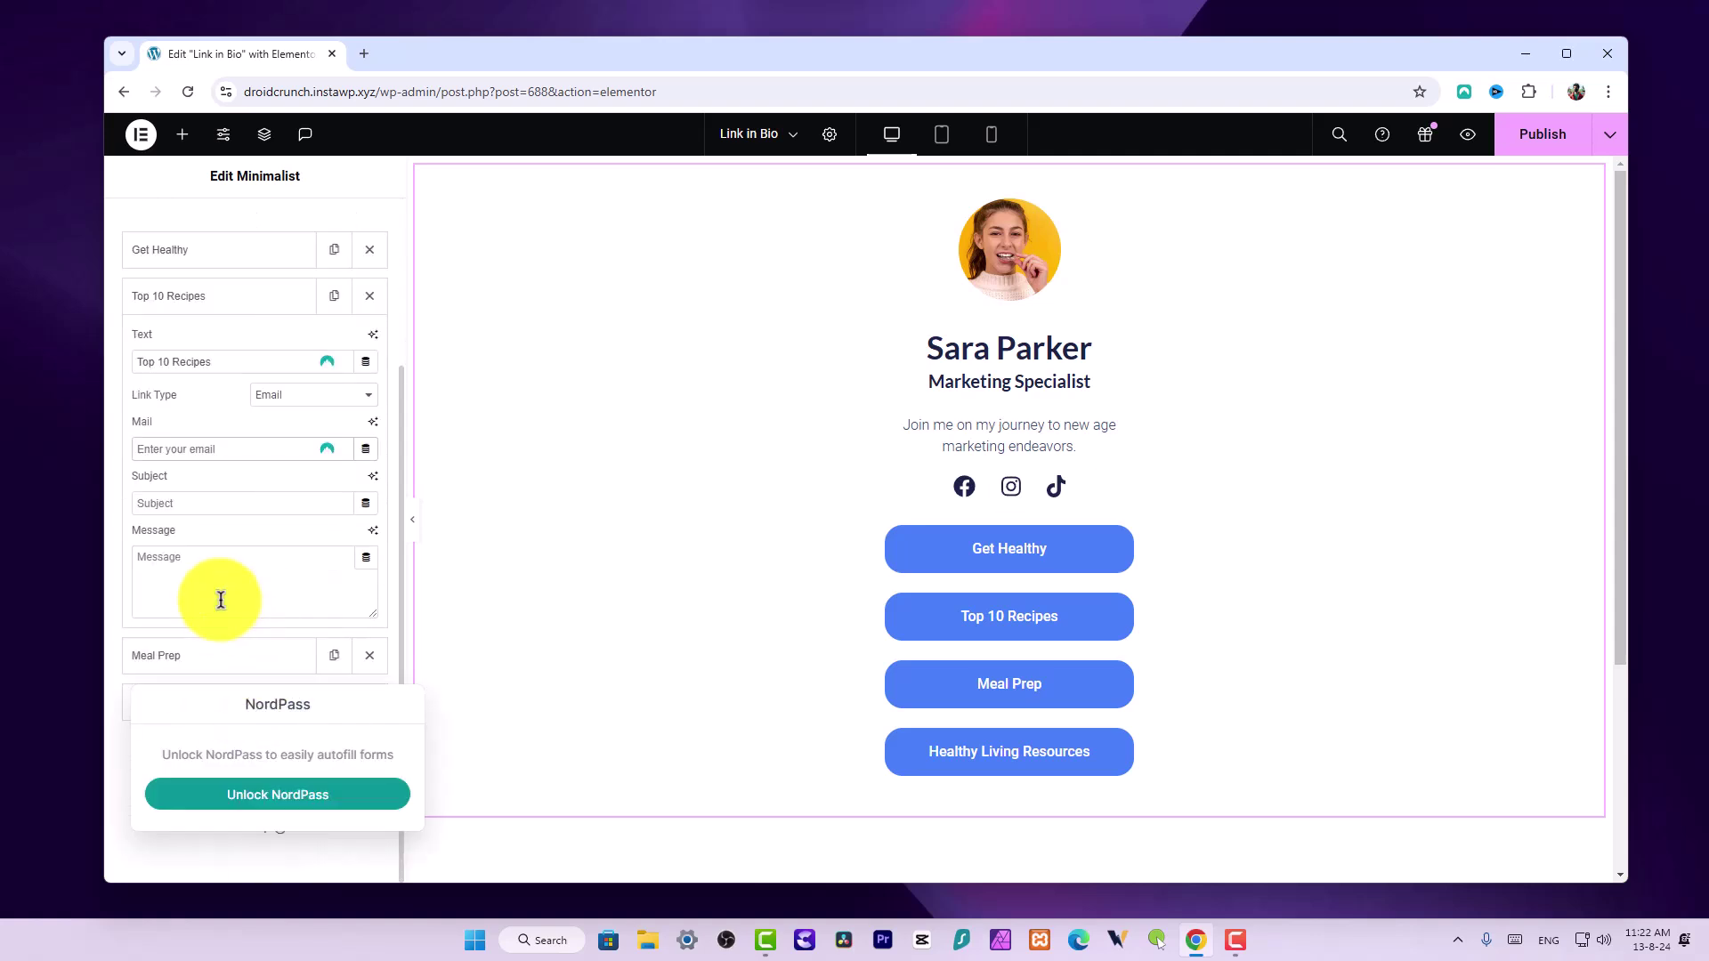
pyautogui.click(201, 502)
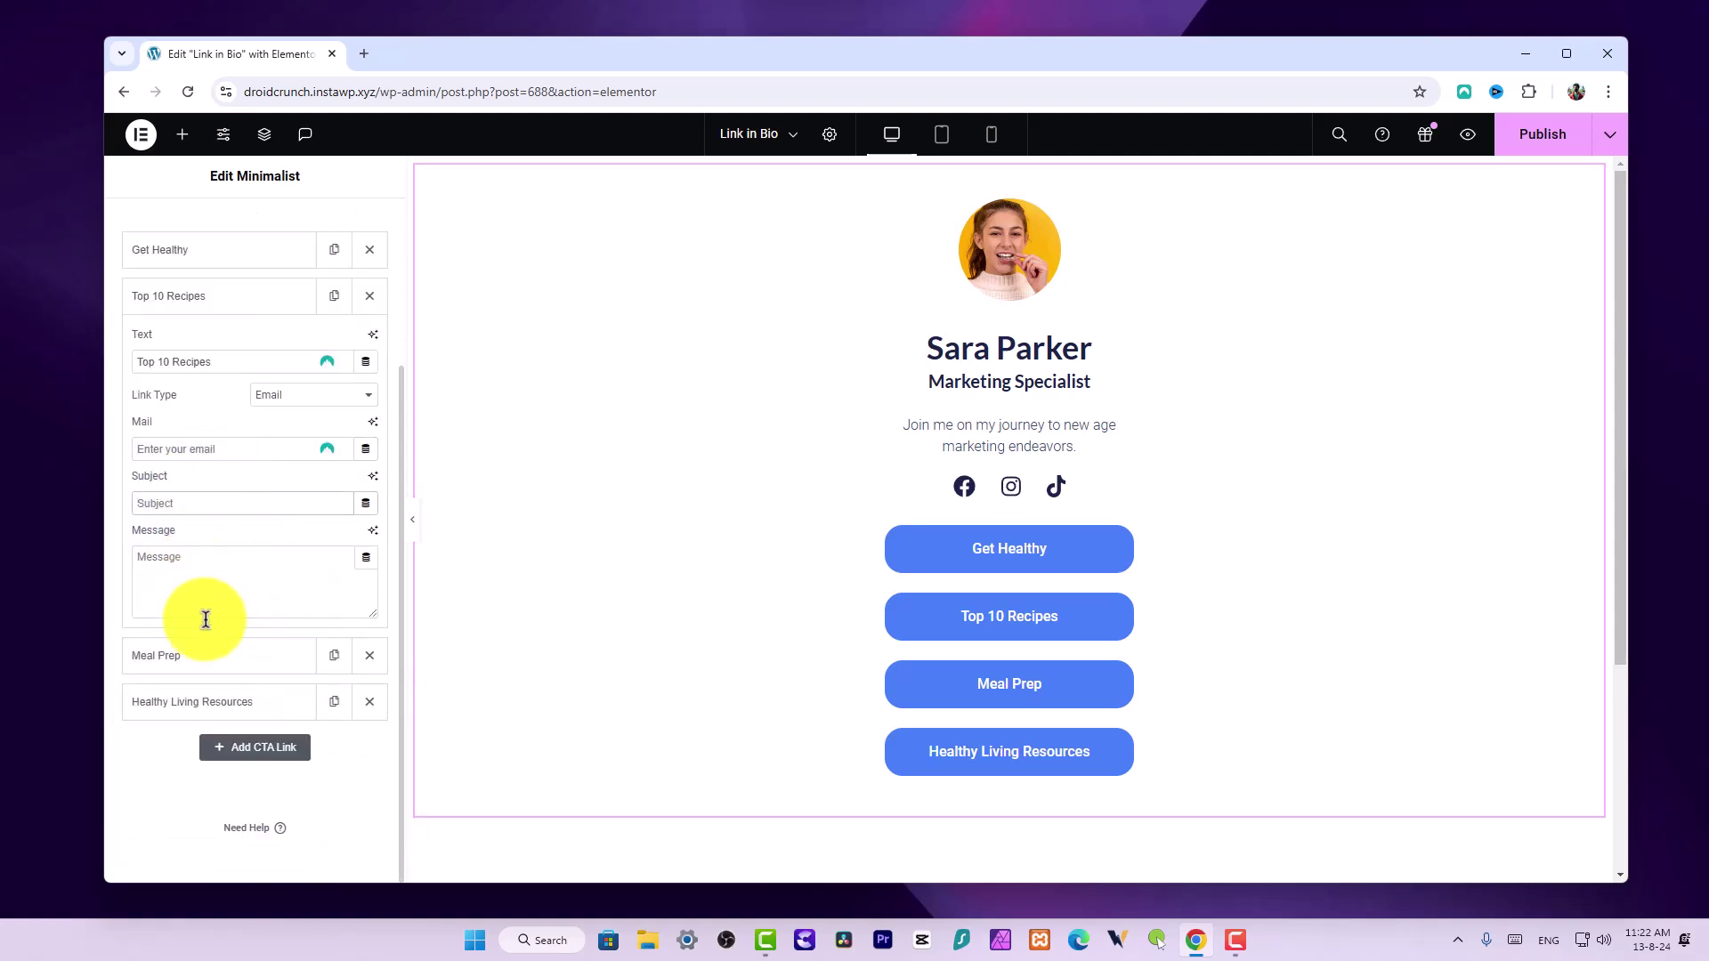
pyautogui.click(210, 655)
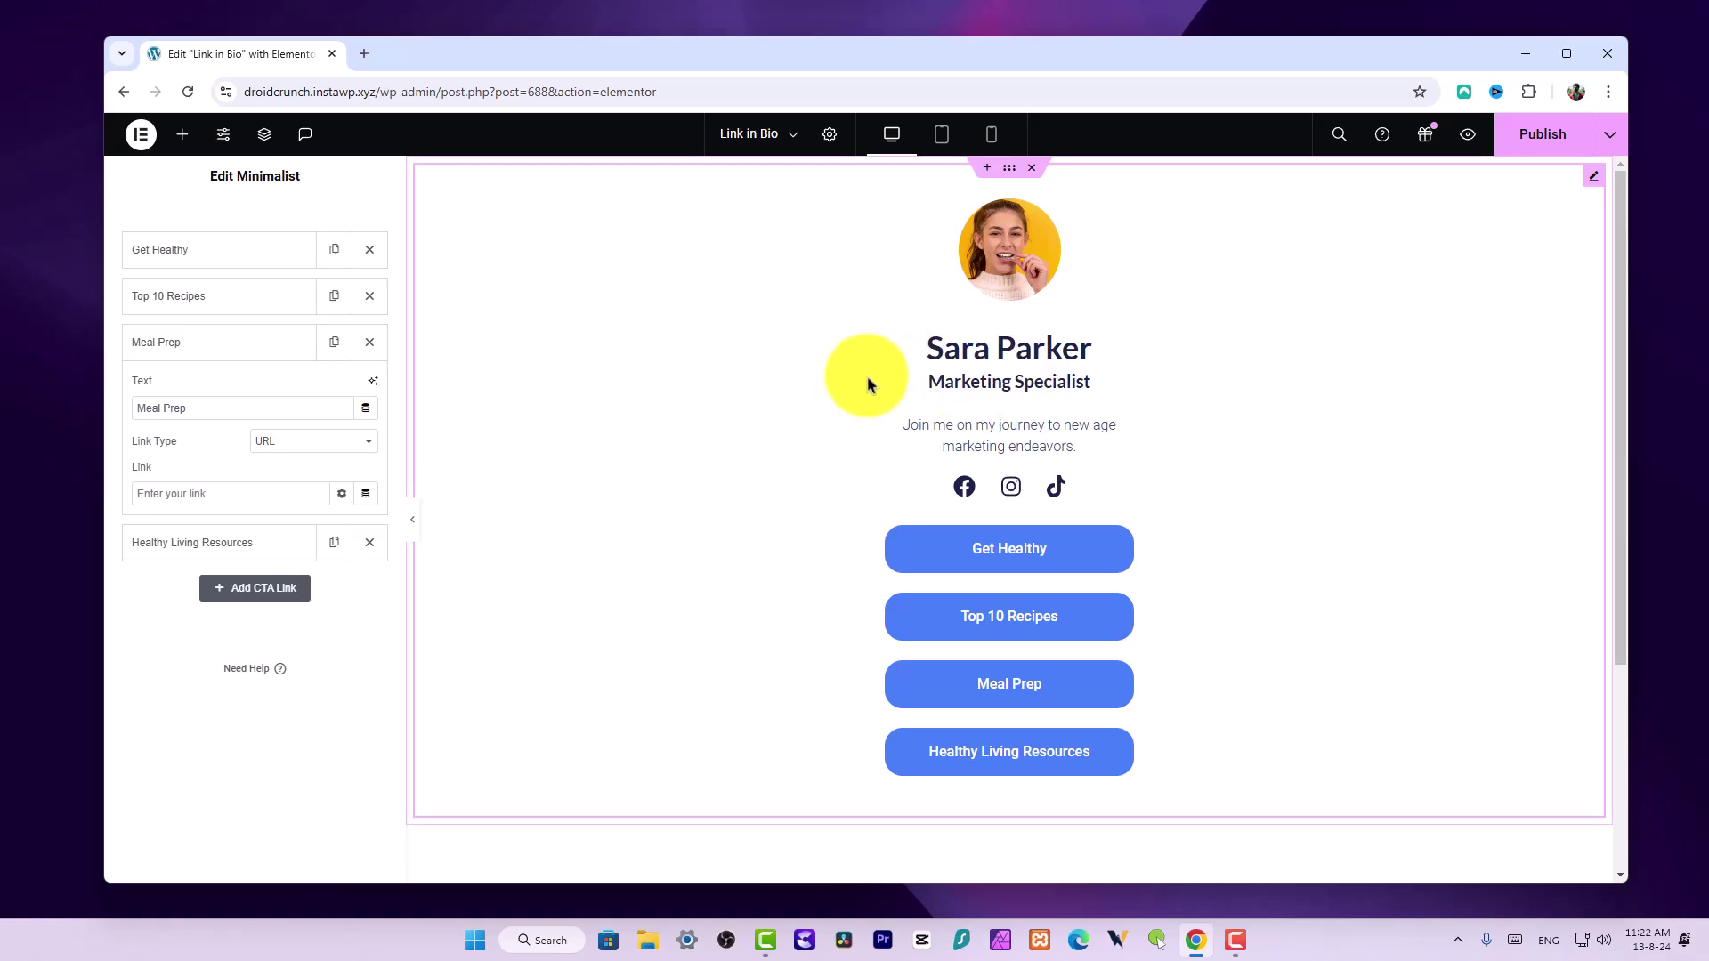
# Insert a Classic Link In Bio widget beneath the Minimalist card and select it for editing
pyautogui.click(181, 134)
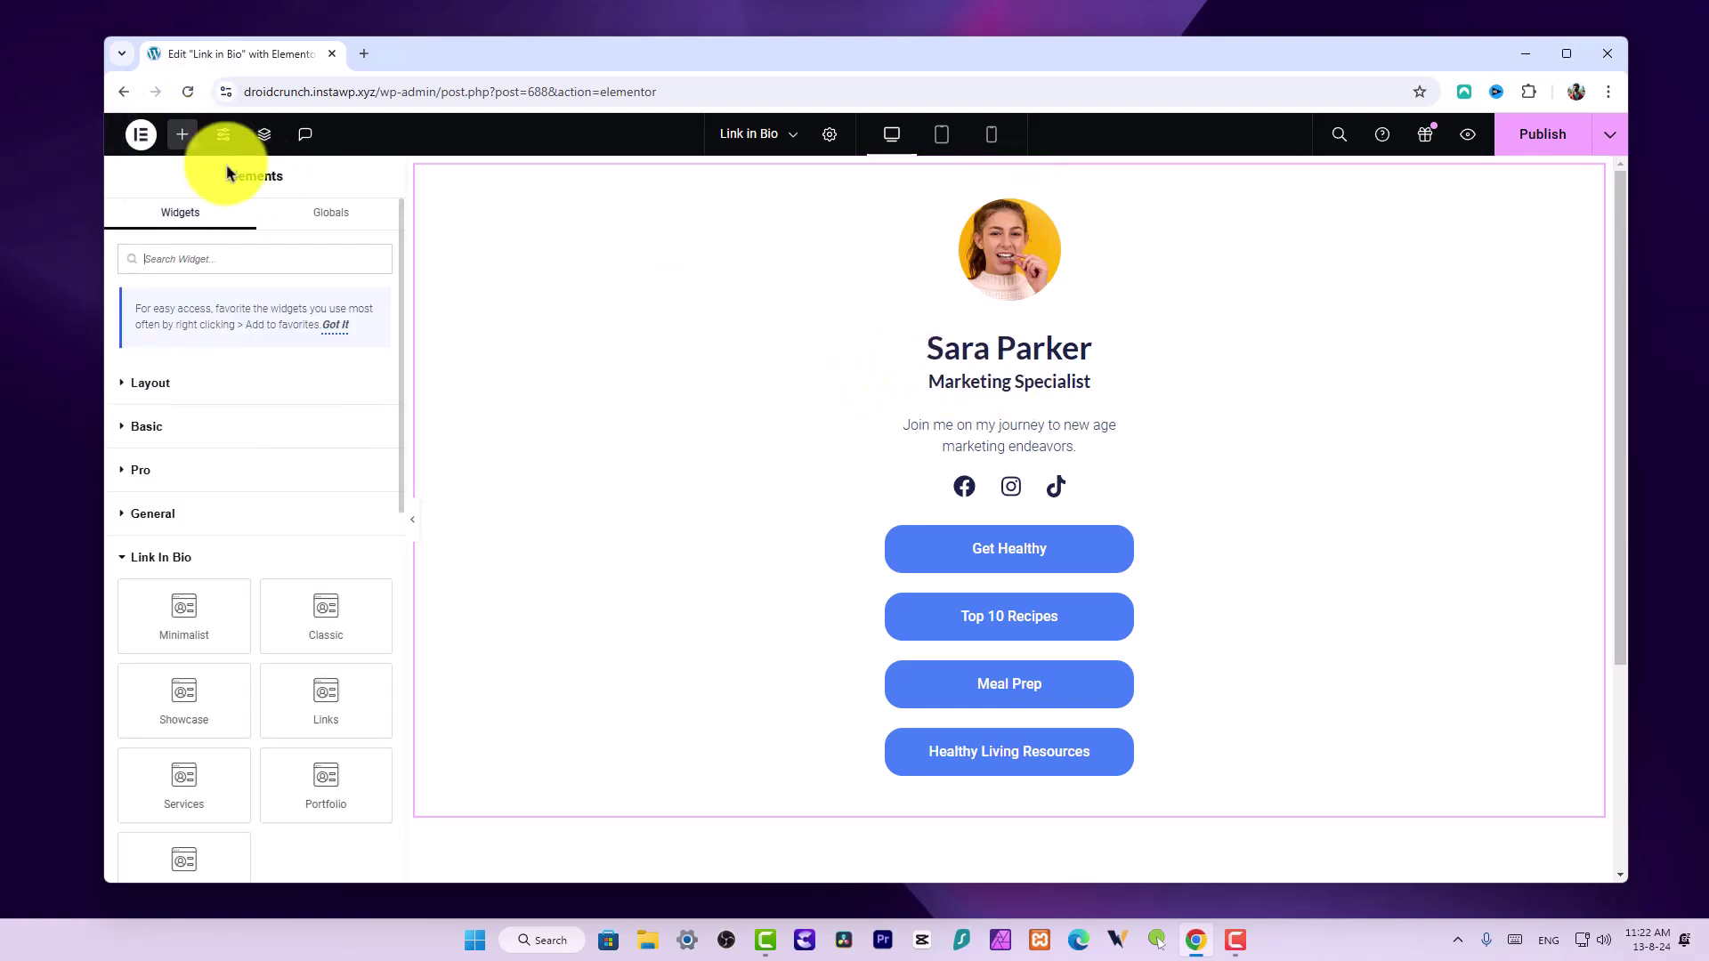
pyautogui.scroll(-1, 279, 520)
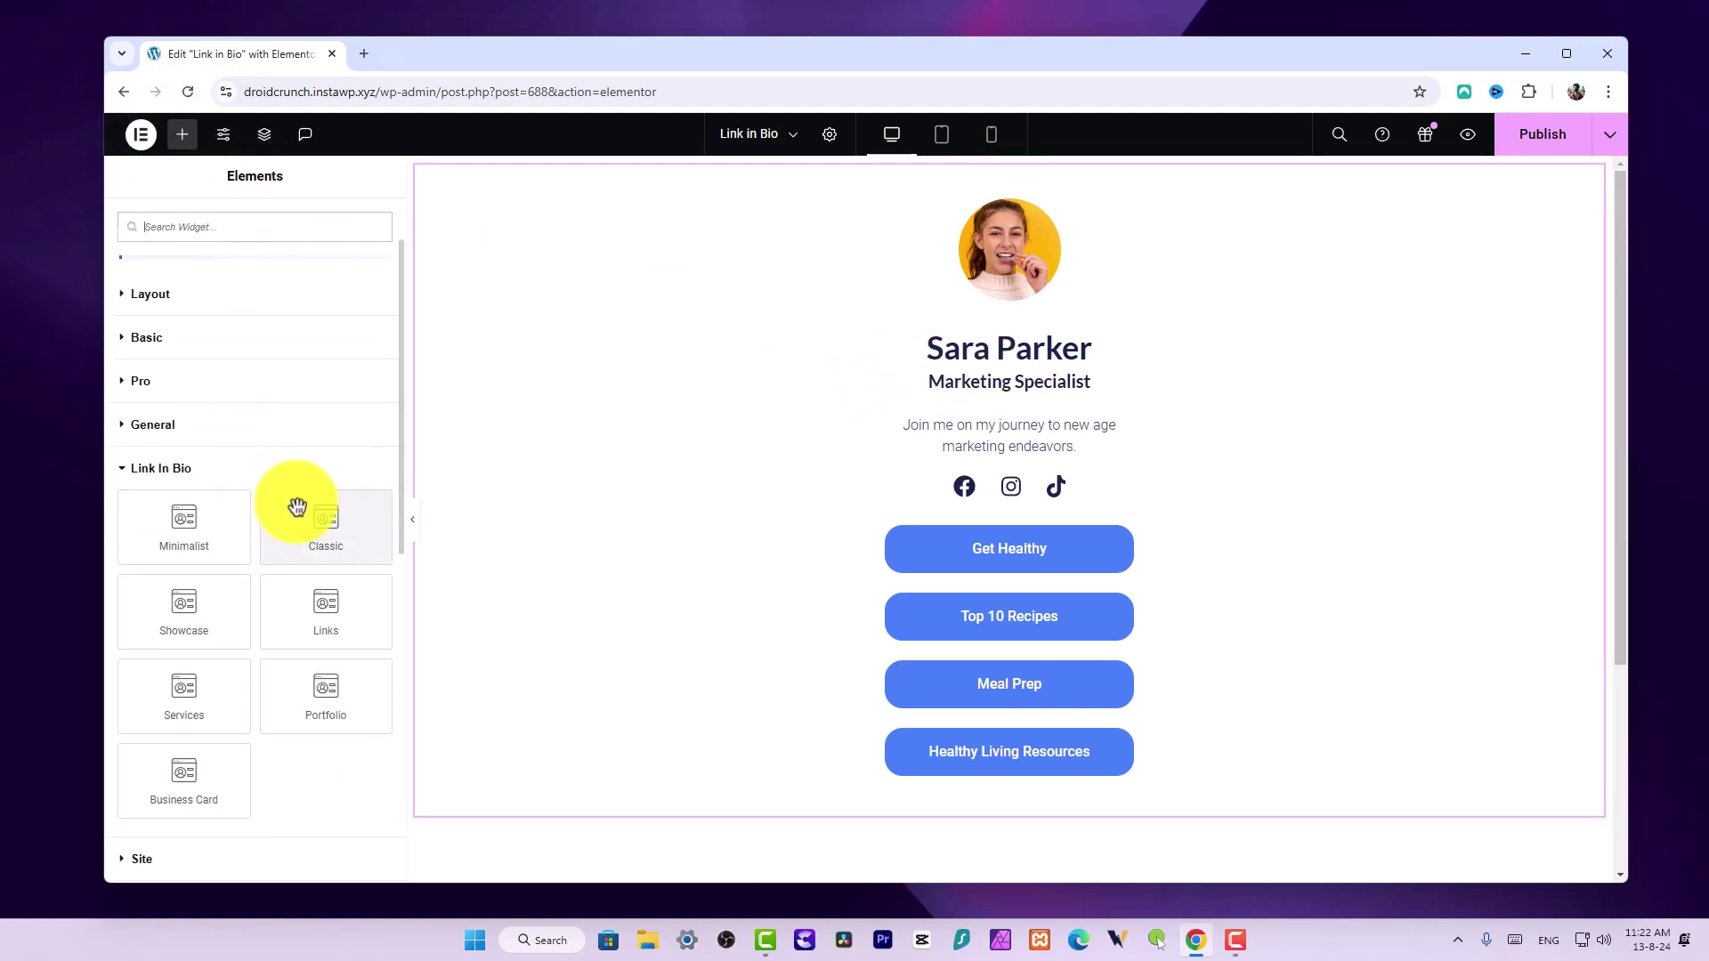
pyautogui.click(336, 540)
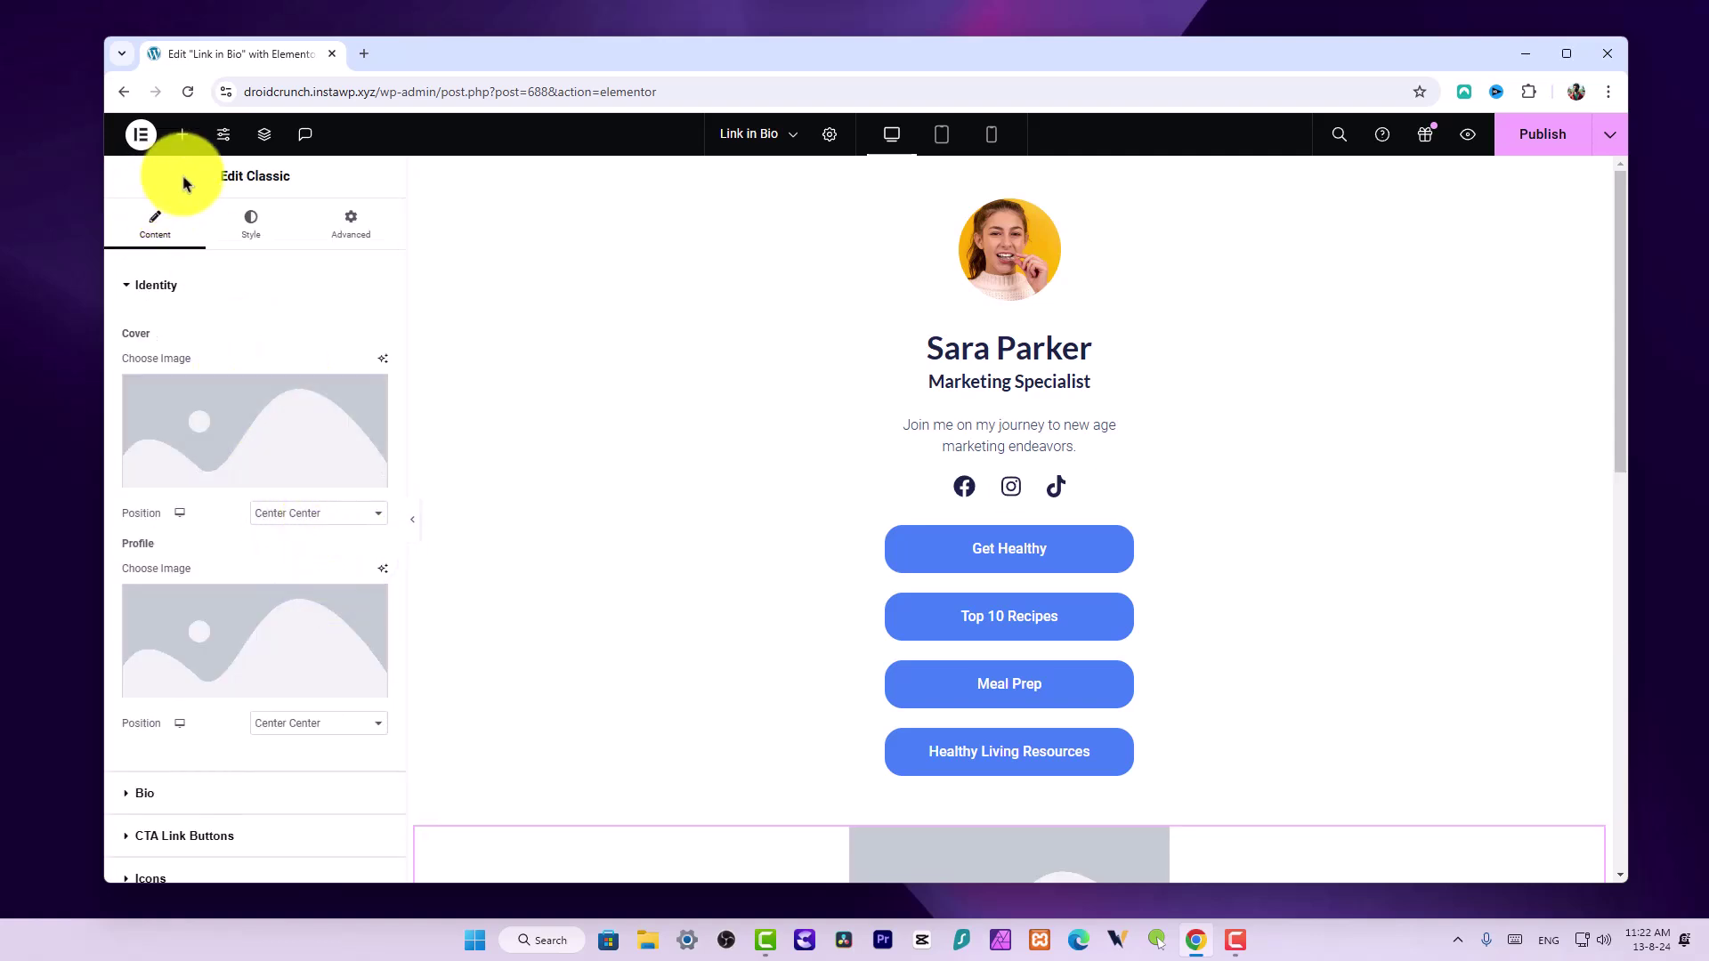
pyautogui.click(181, 134)
pyautogui.scroll(-7, 783, 581)
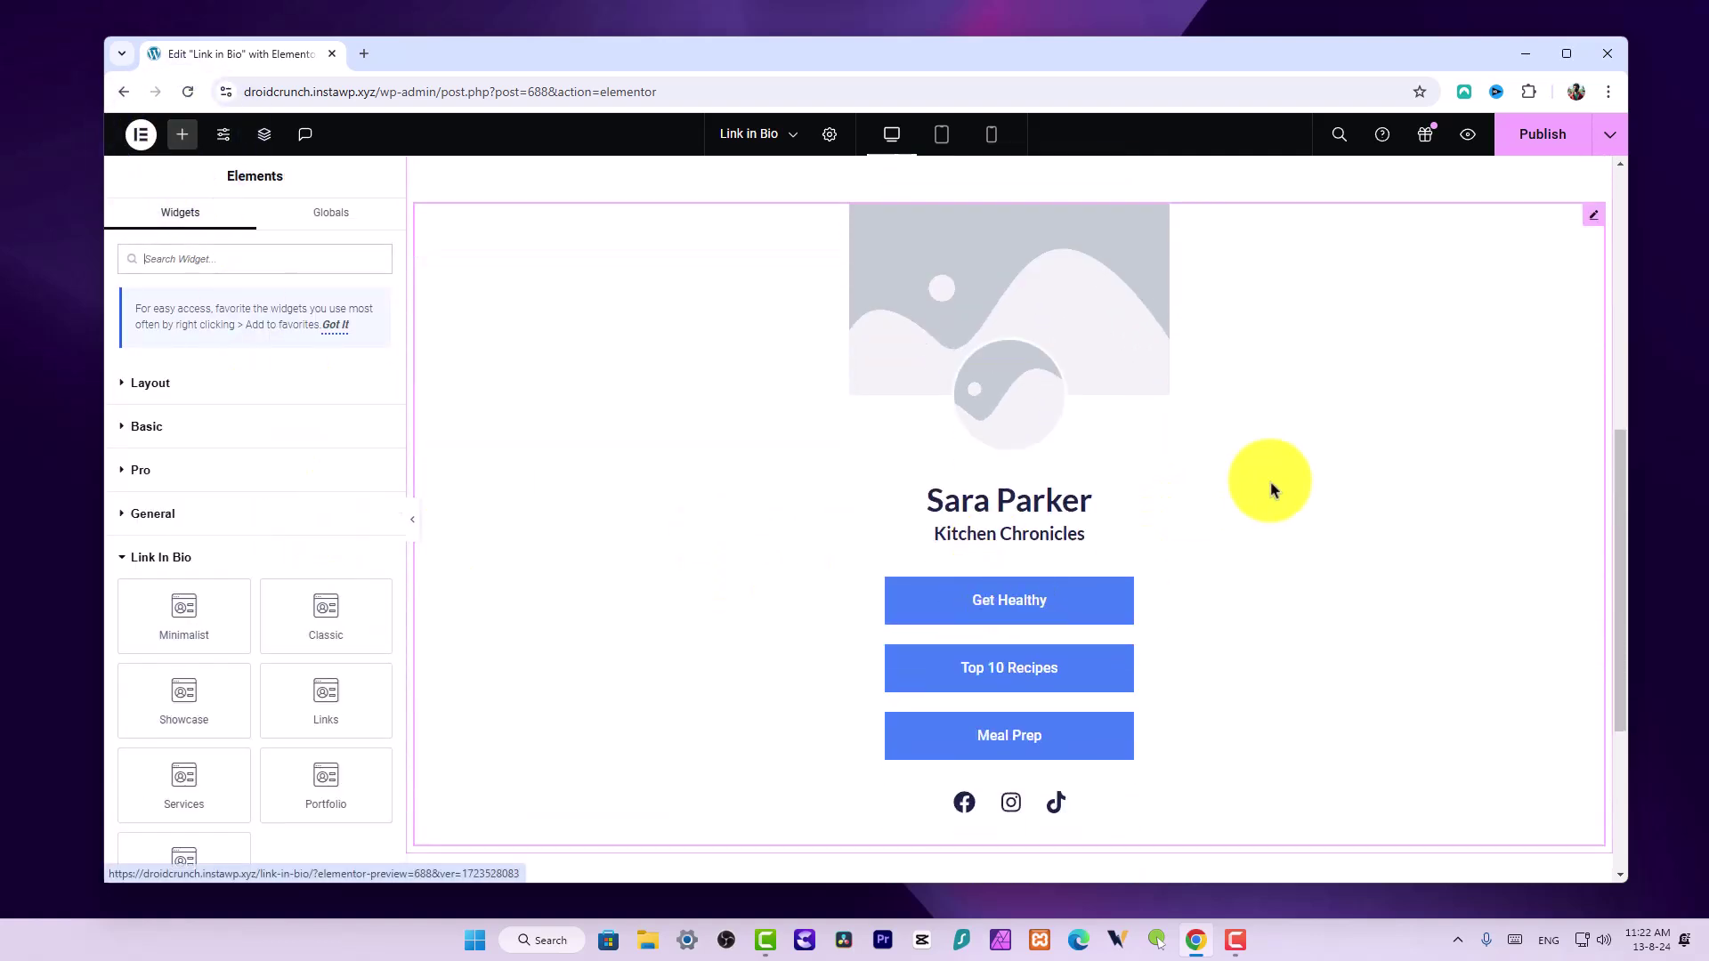
pyautogui.click(1284, 487)
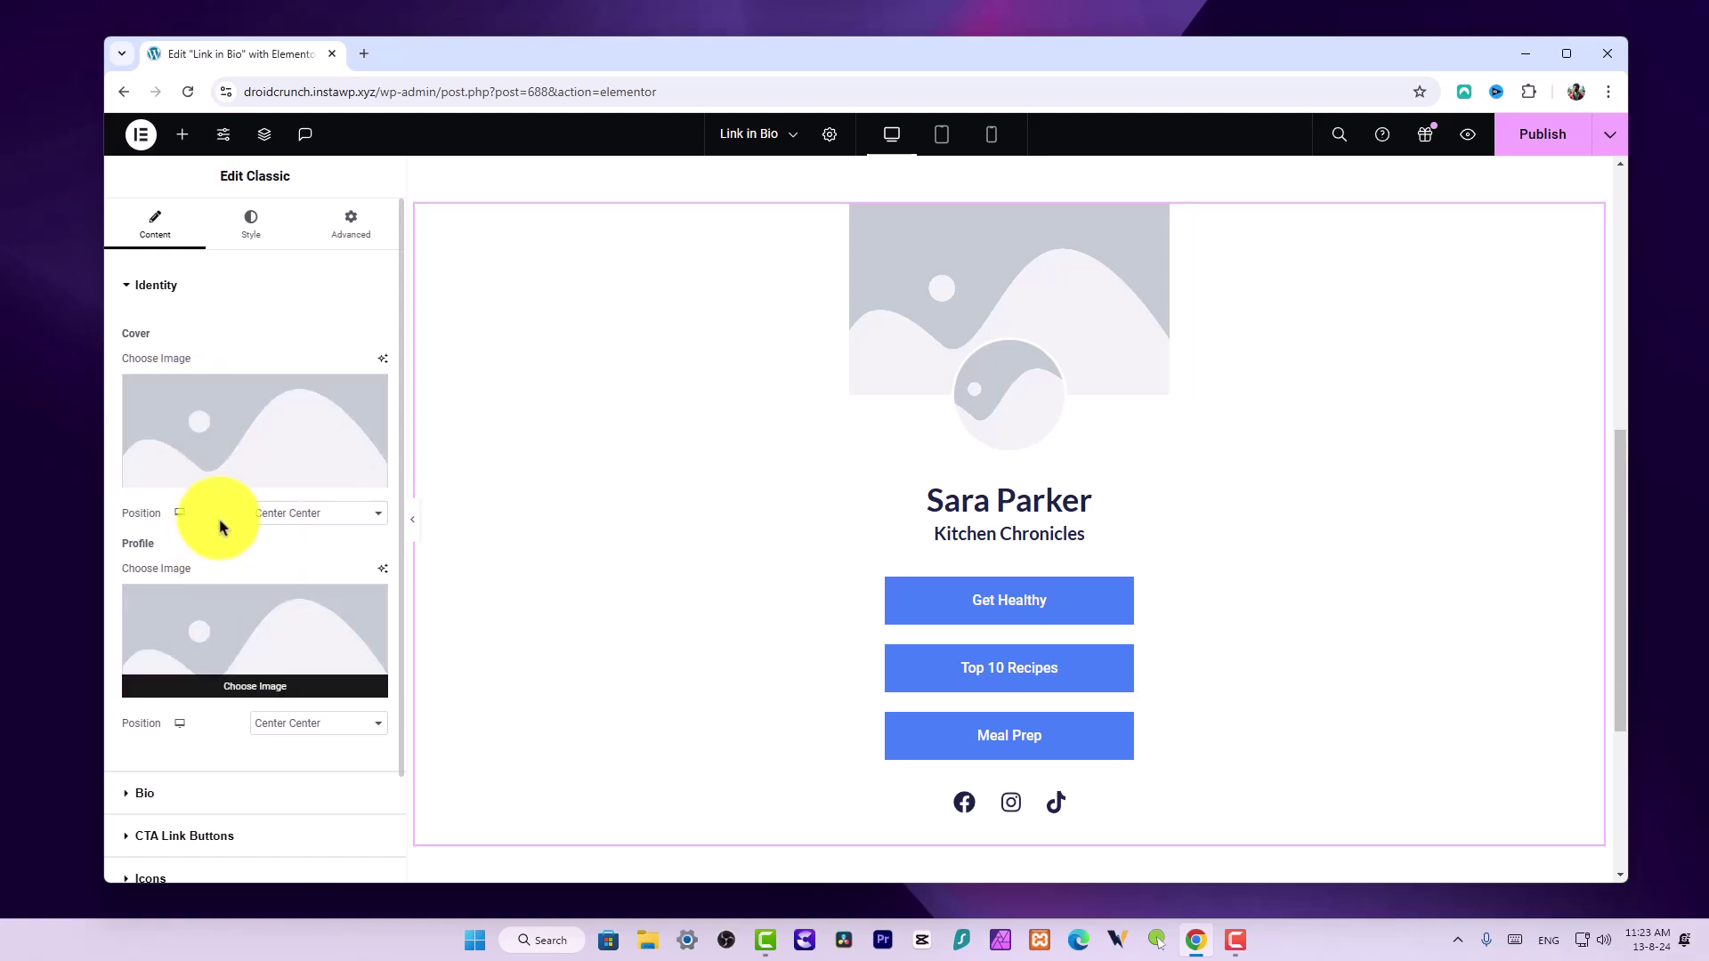
# Set the Classic card's cover image to the microphone photo
pyautogui.click(204, 462)
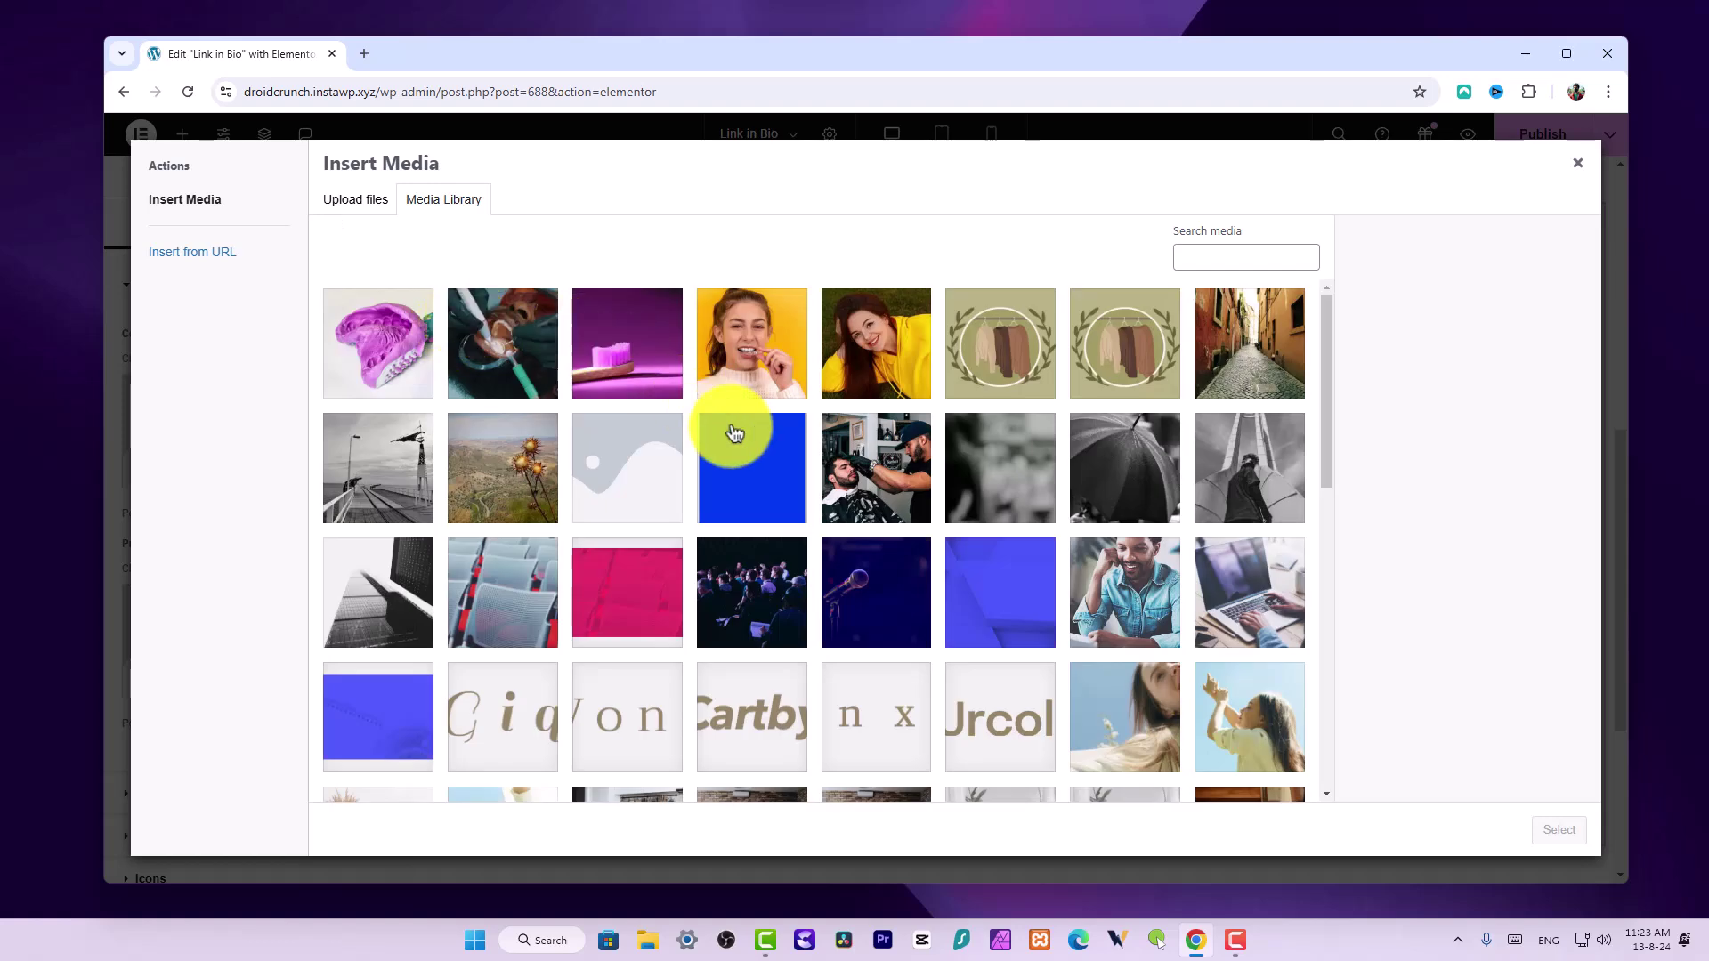
pyautogui.click(976, 599)
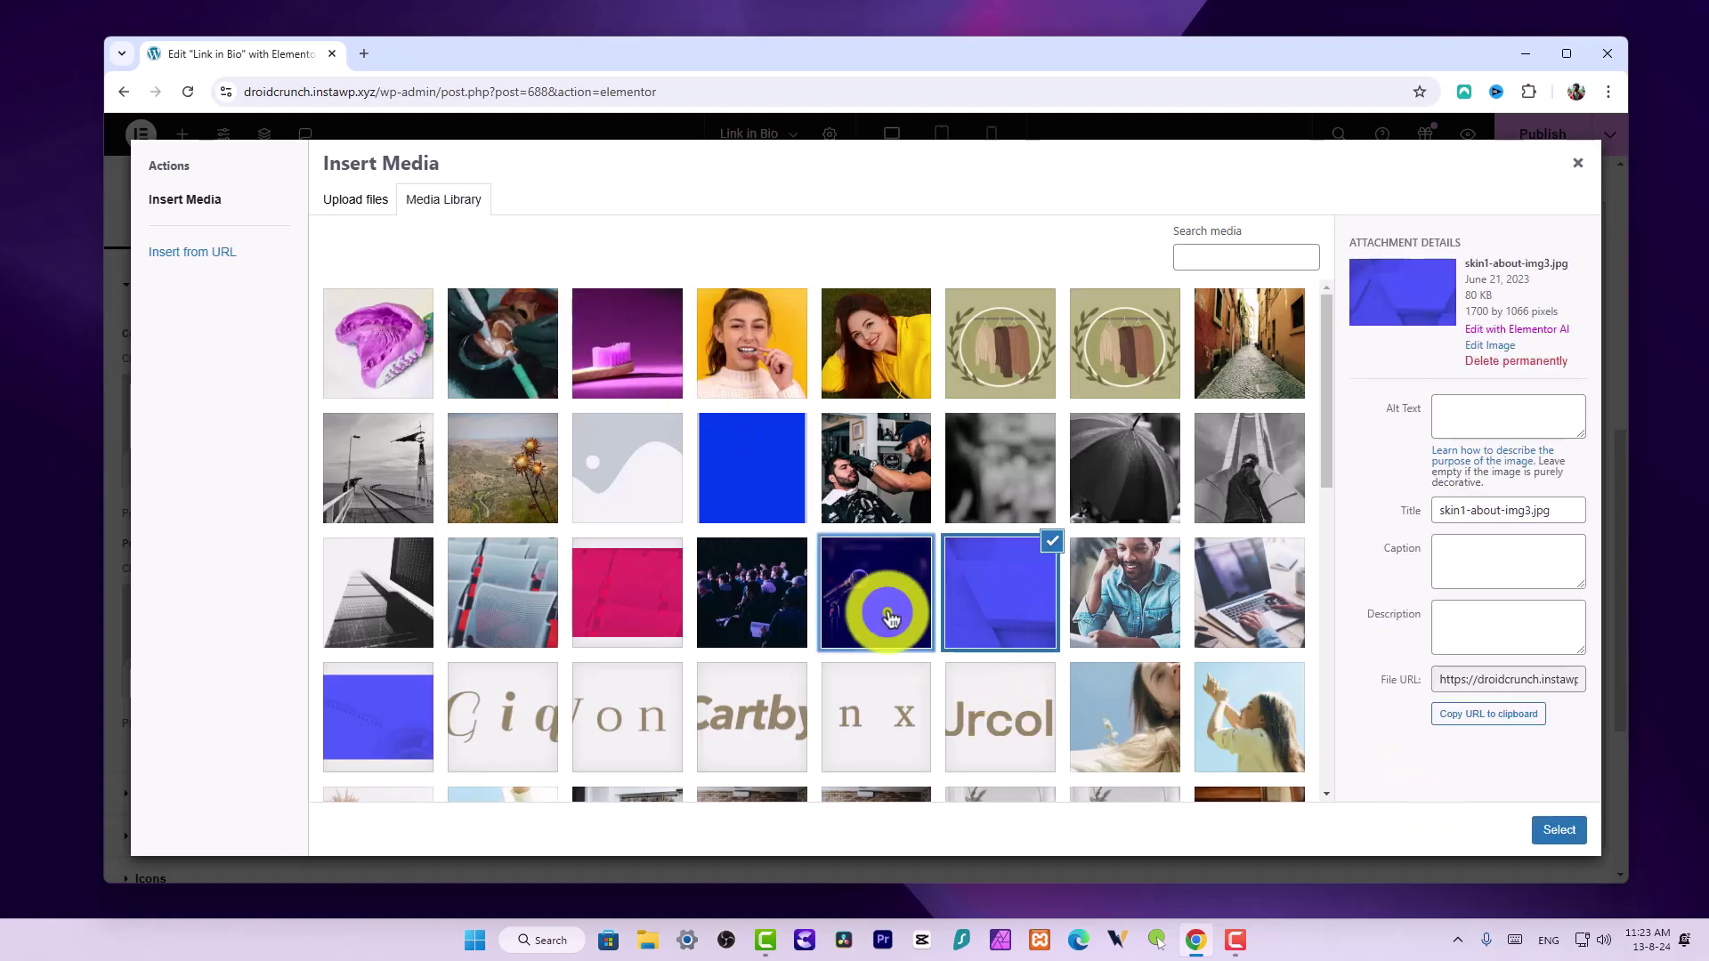
pyautogui.click(890, 617)
pyautogui.click(1559, 830)
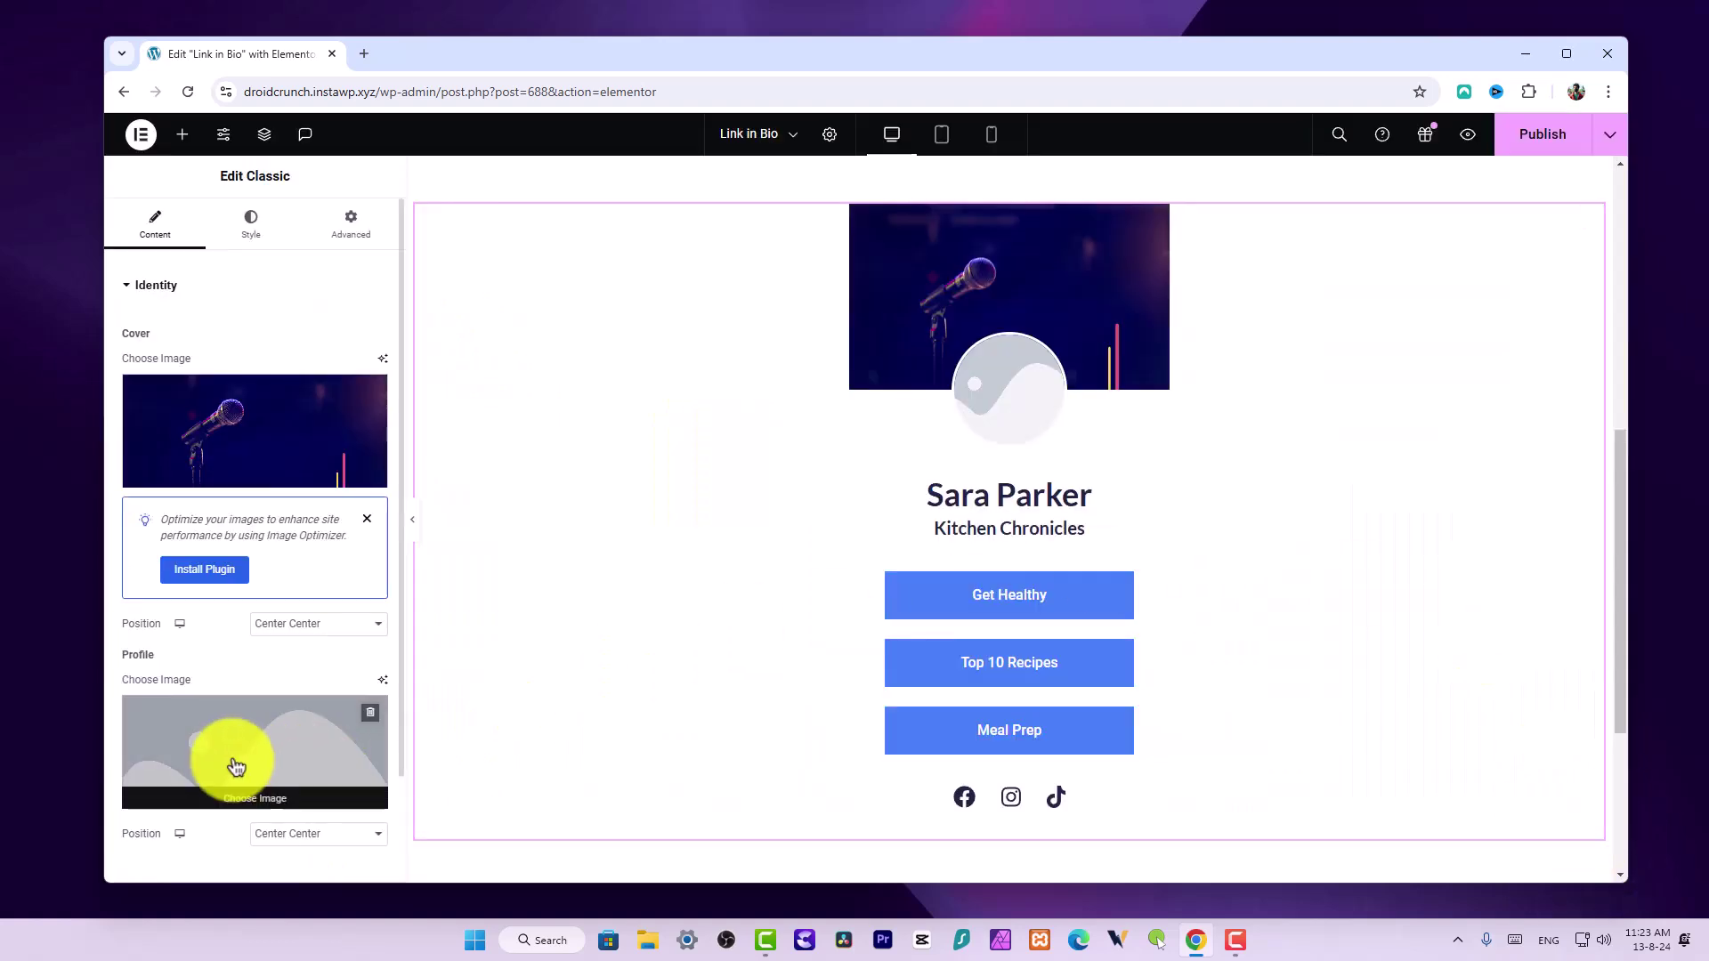
# Set the profile picture to the woman on a yellow background
pyautogui.click(255, 716)
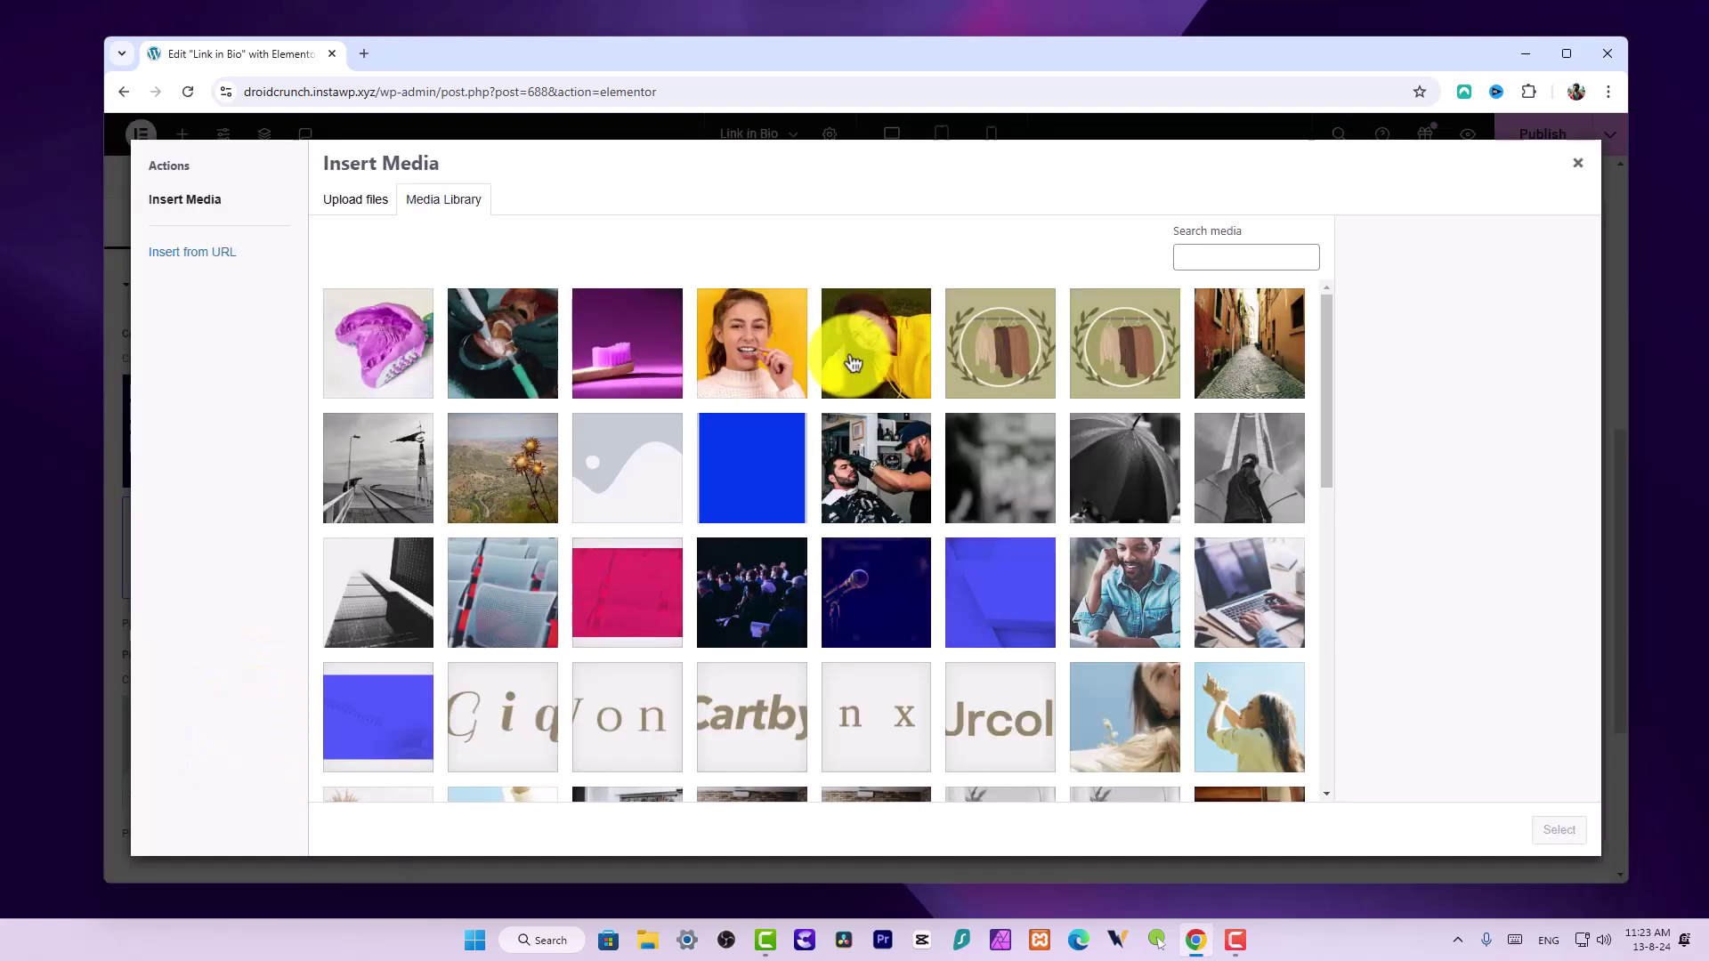
pyautogui.click(752, 343)
pyautogui.click(1559, 830)
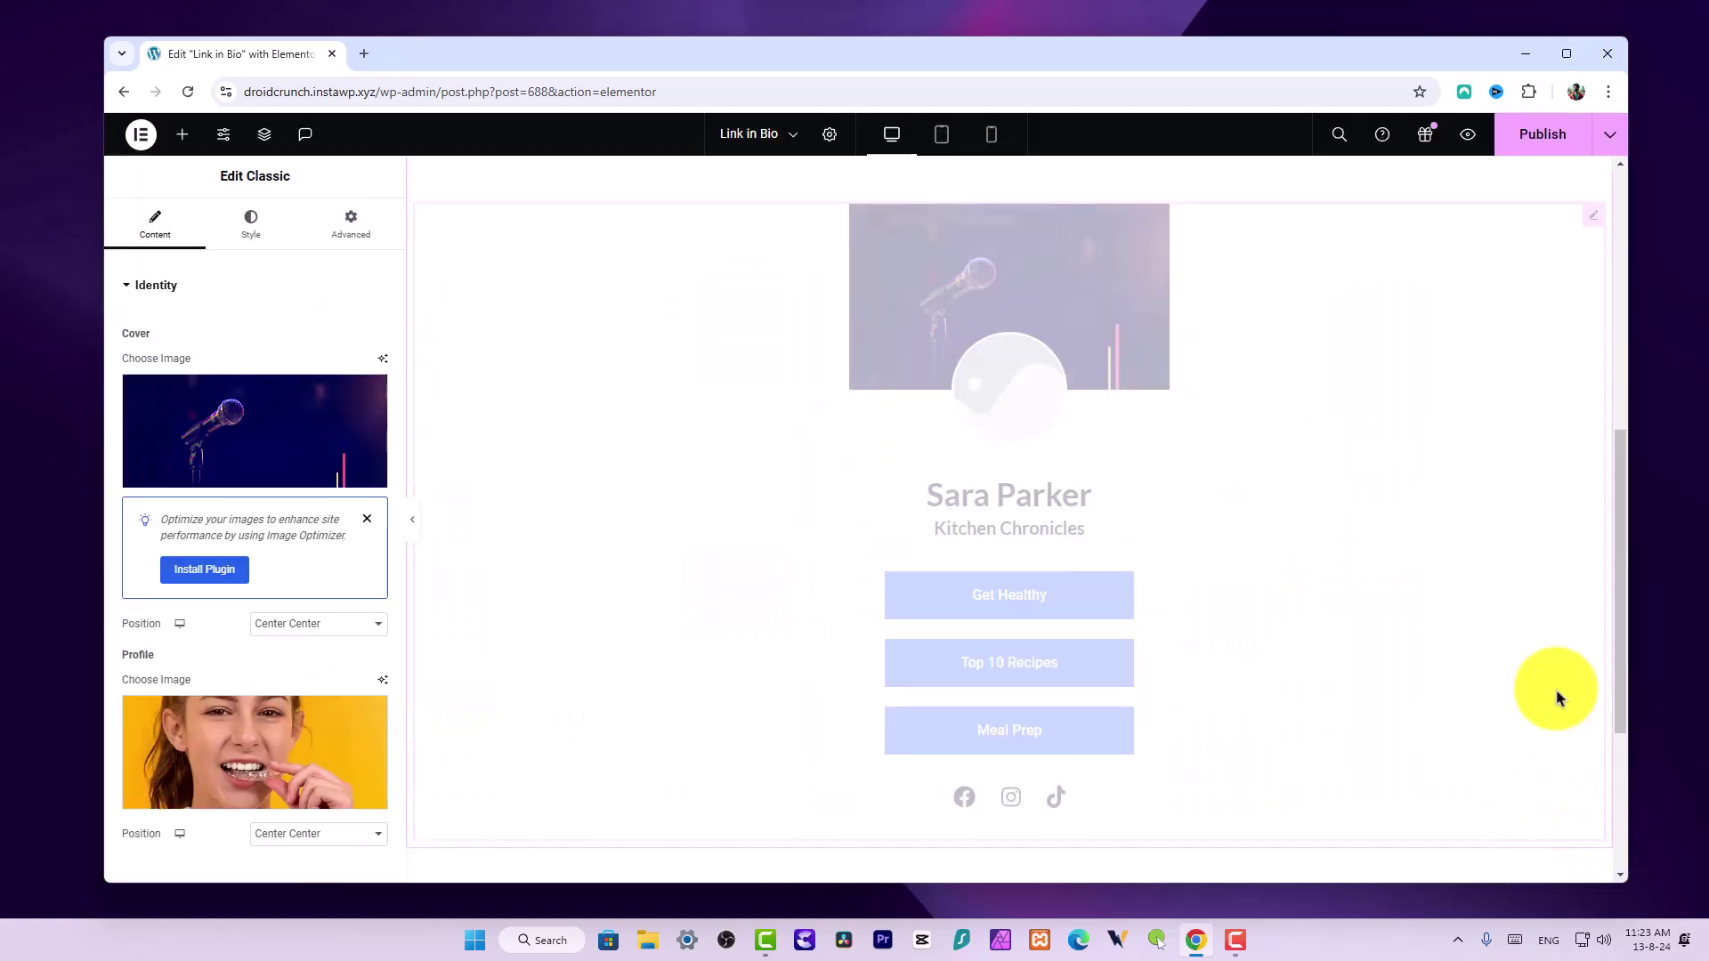
pyautogui.scroll(-4, 233, 623)
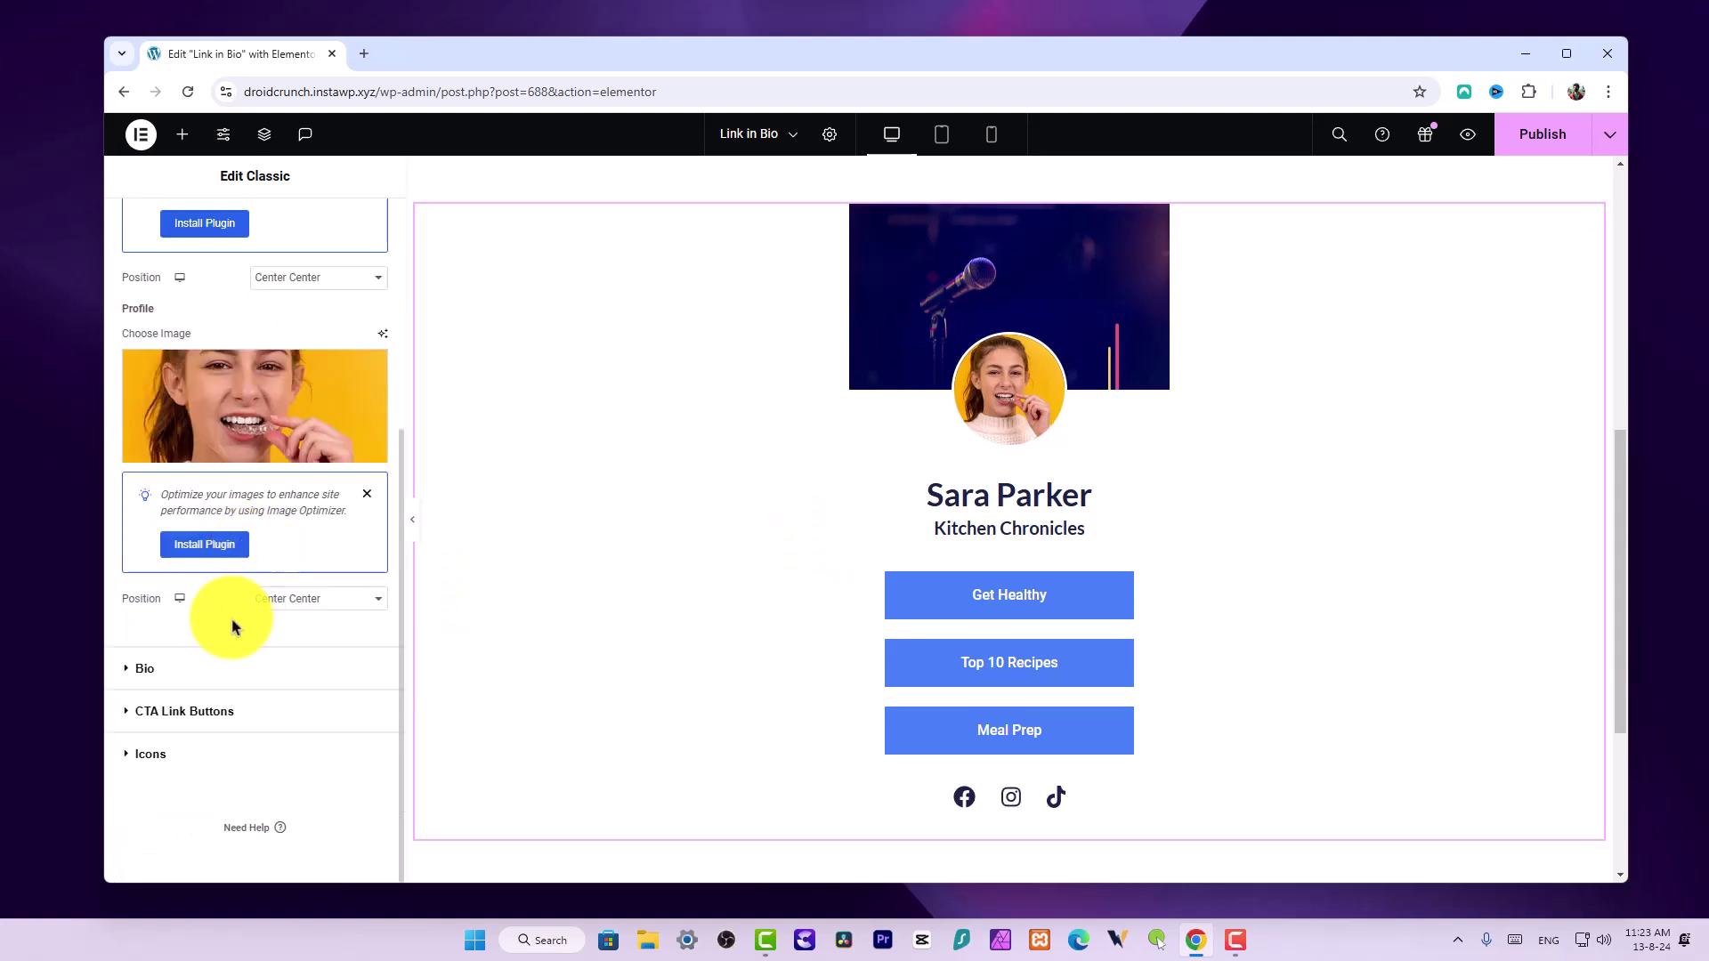
# Replace the Bio tagline 'Kitchen Chronicles' with 'Singer'
pyautogui.click(222, 666)
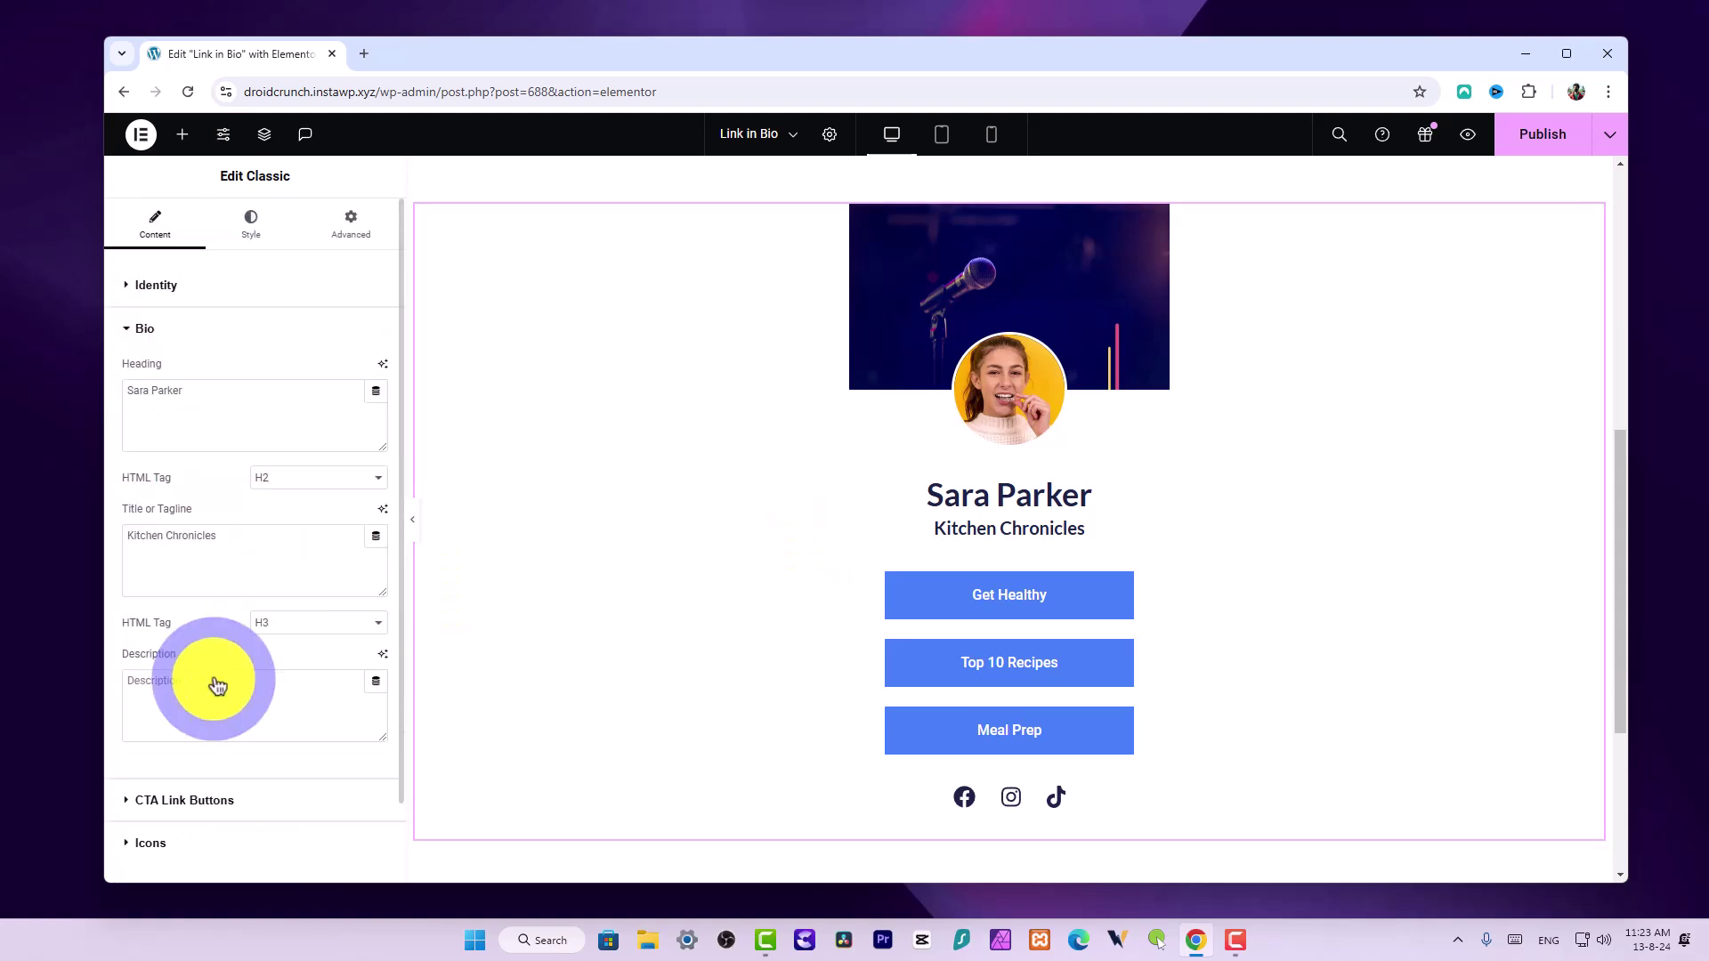
pyautogui.click(210, 541)
pyautogui.tripleClick(267, 543)
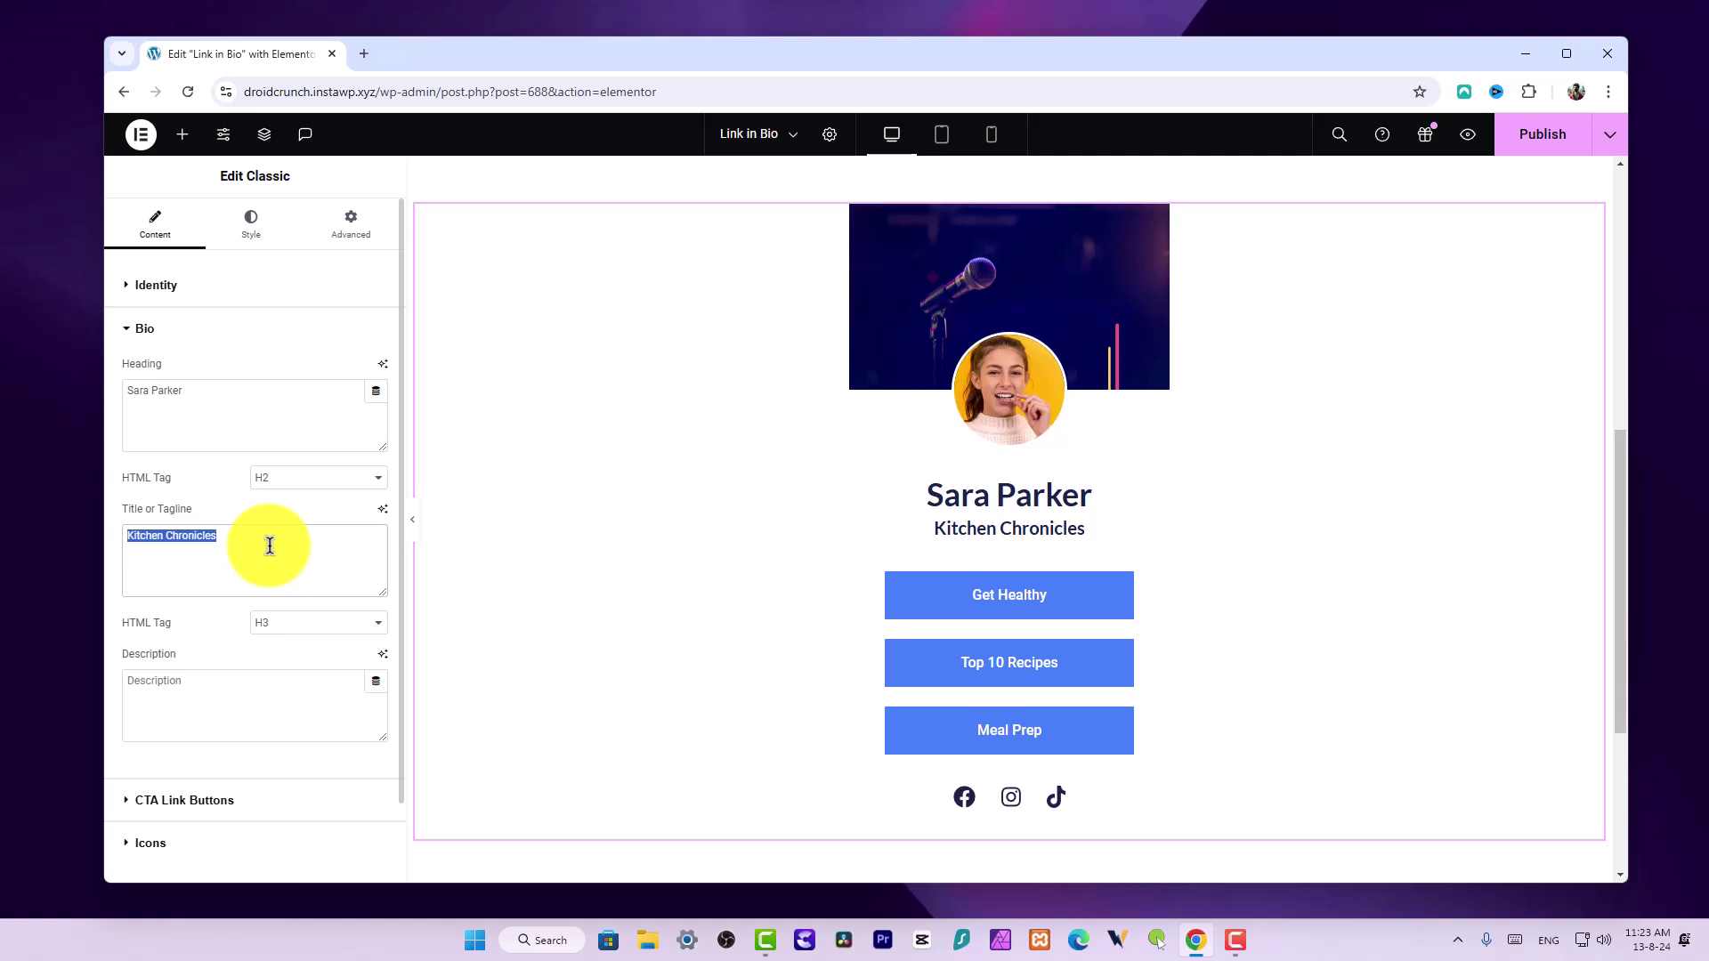
pyautogui.write('Singer')
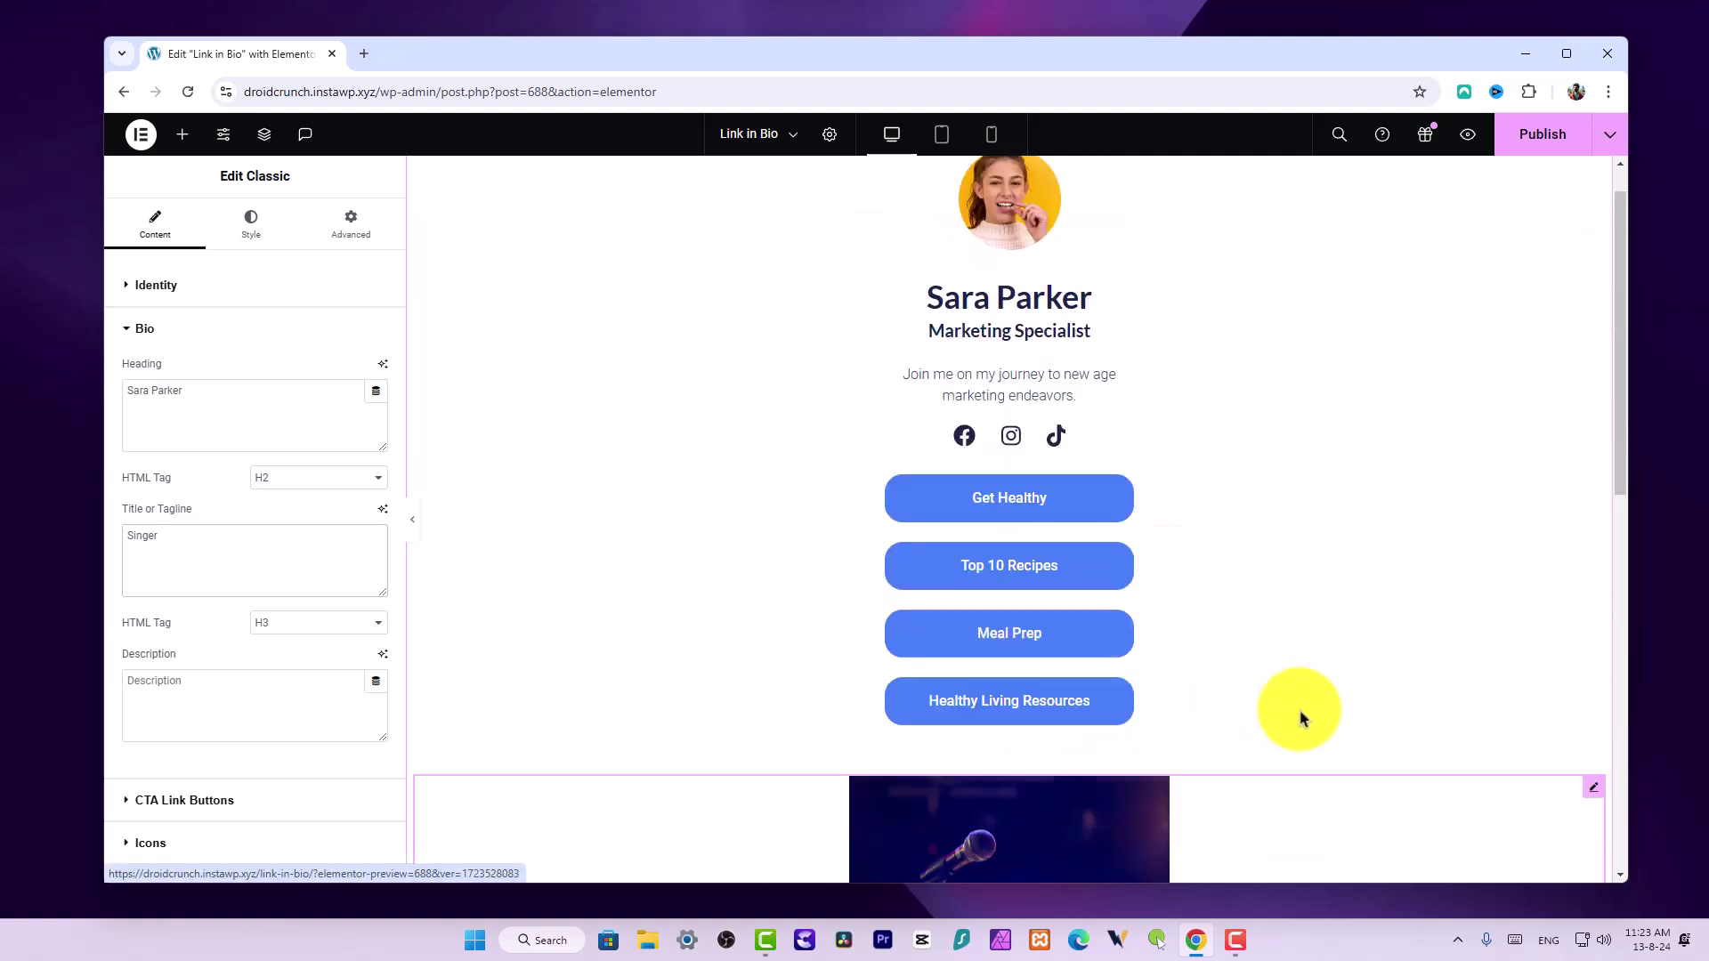
# Bring up the Classic card's Style settings
pyautogui.scroll(5, 1282, 712)
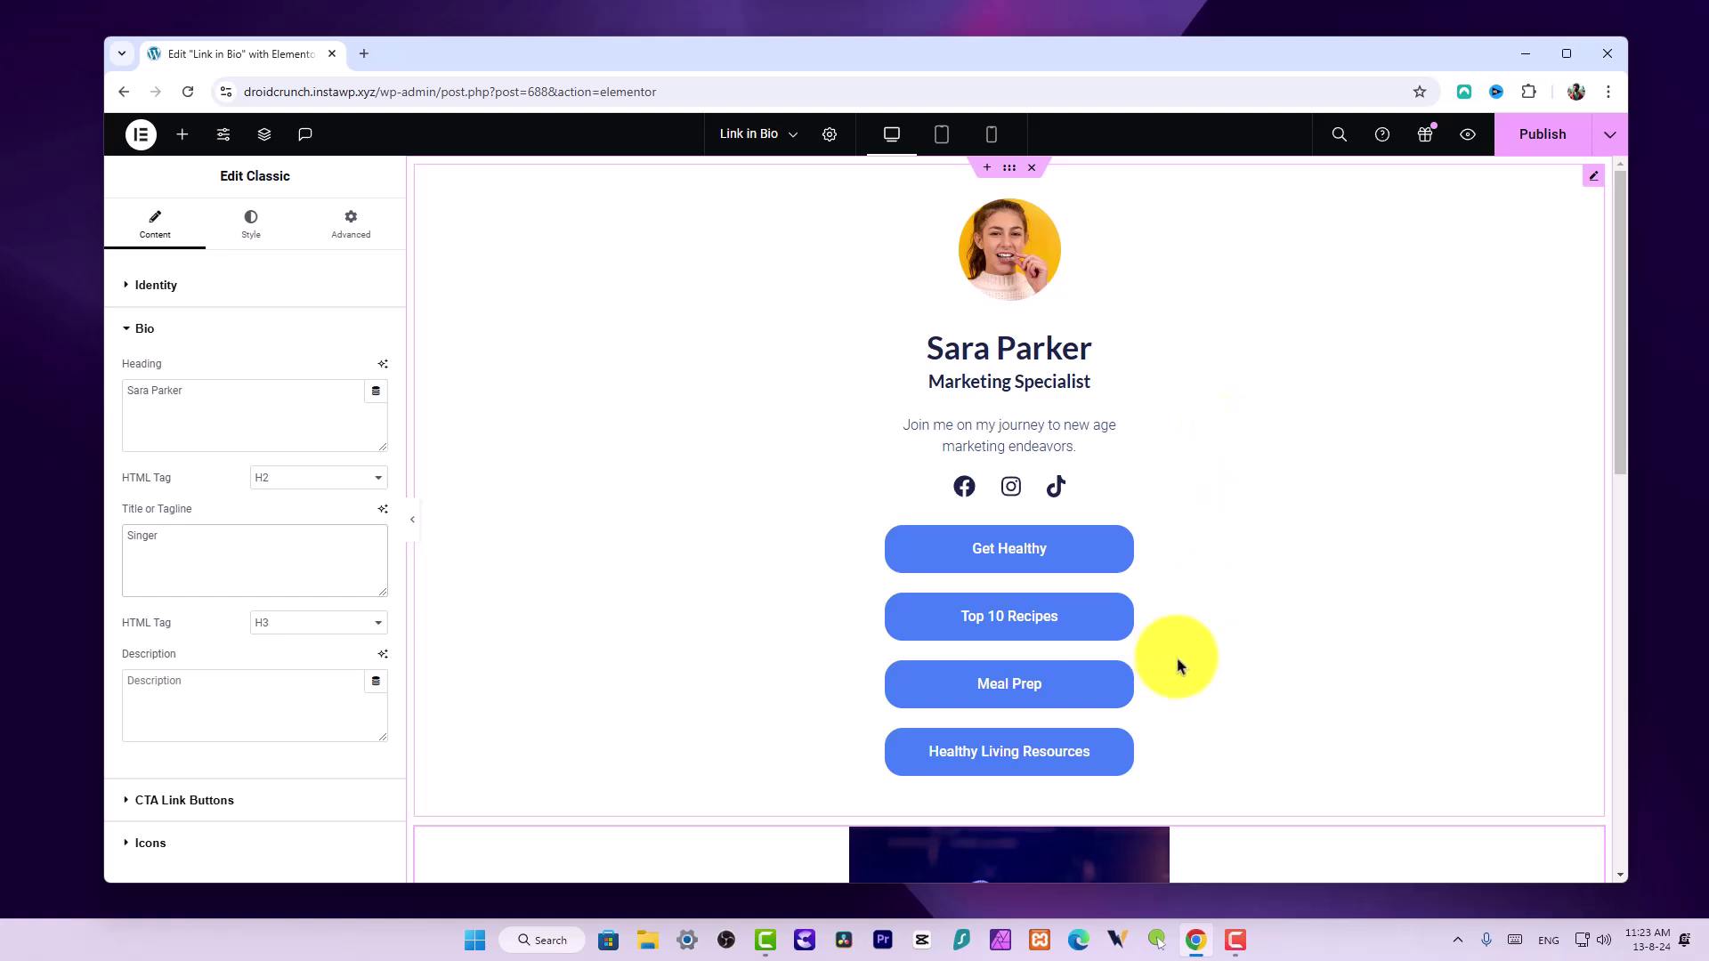
pyautogui.scroll(-10, 1198, 660)
pyautogui.scroll(3, 1220, 649)
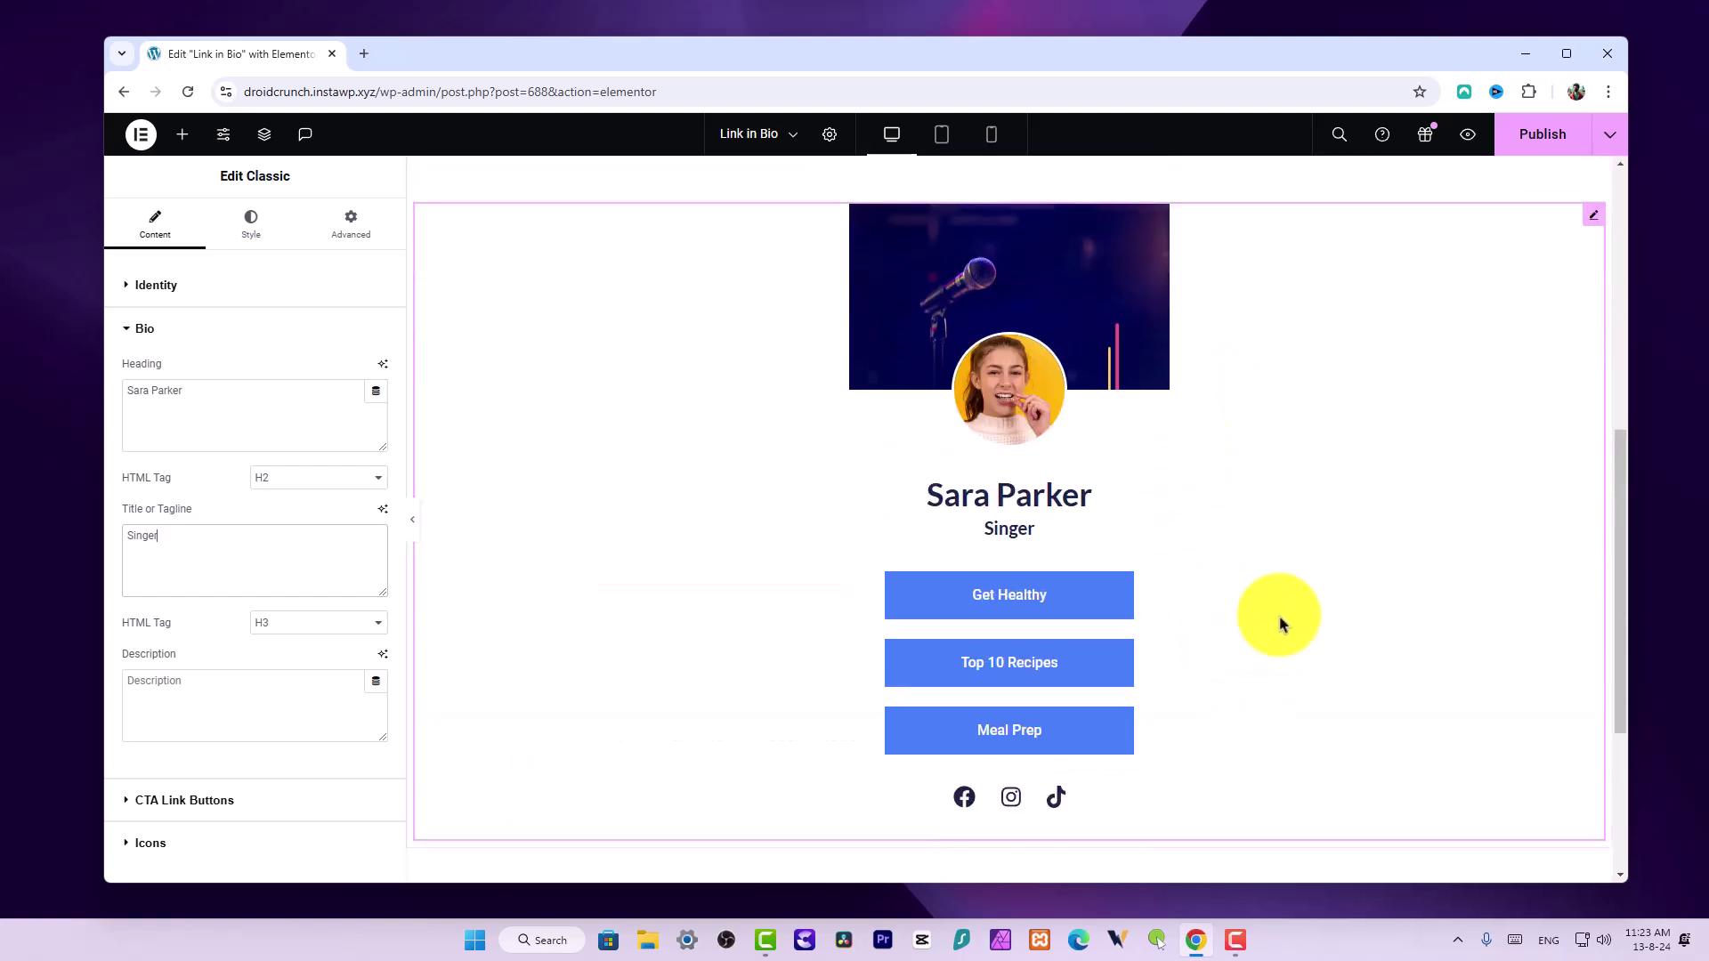
pyautogui.click(1307, 619)
pyautogui.click(245, 233)
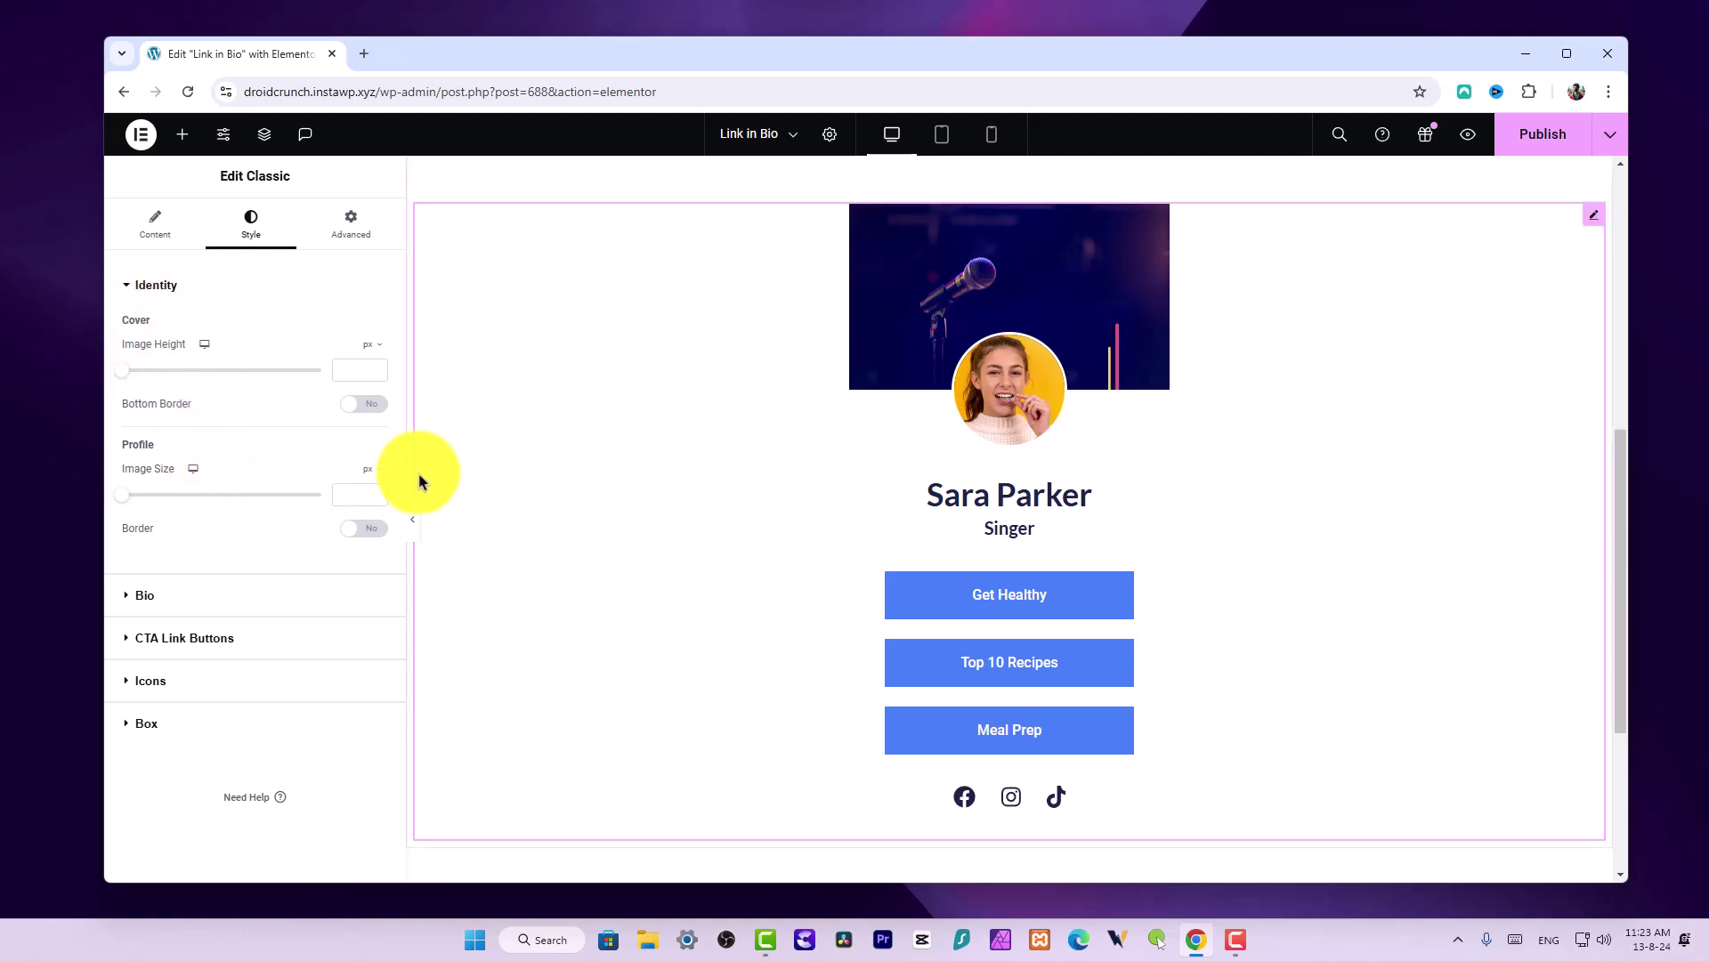
# Expand the Bio and CTA Link Buttons style sections of the Classic card
pyautogui.click(245, 601)
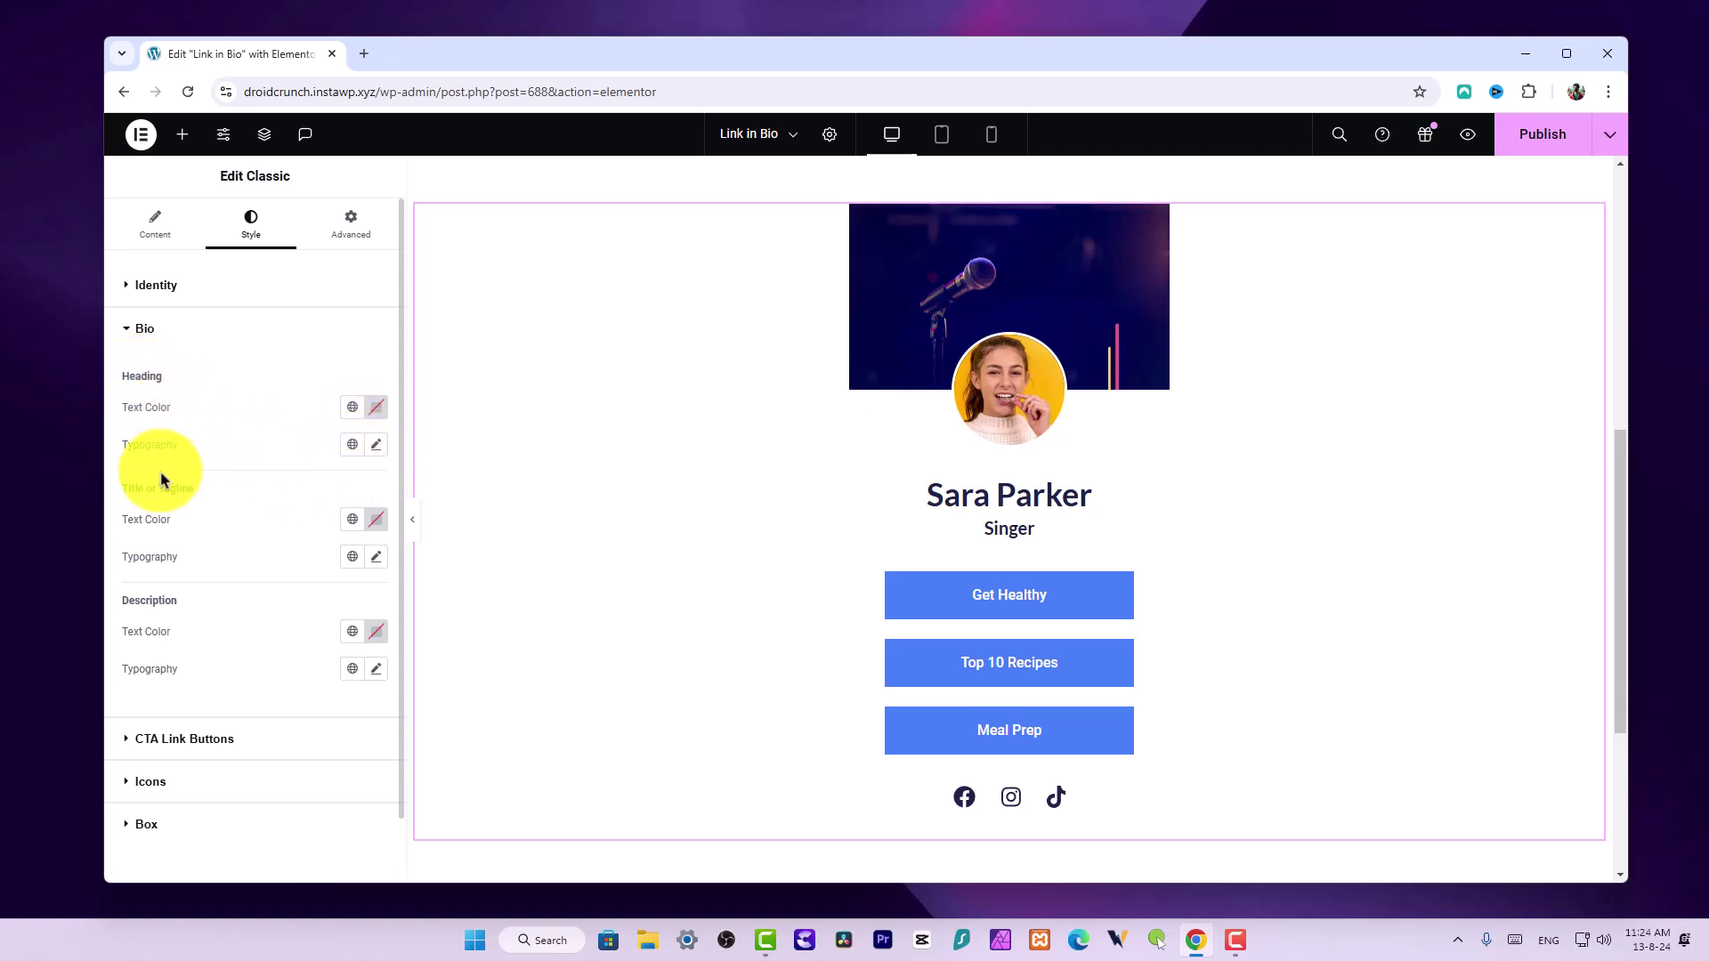
pyautogui.scroll(-1, 183, 721)
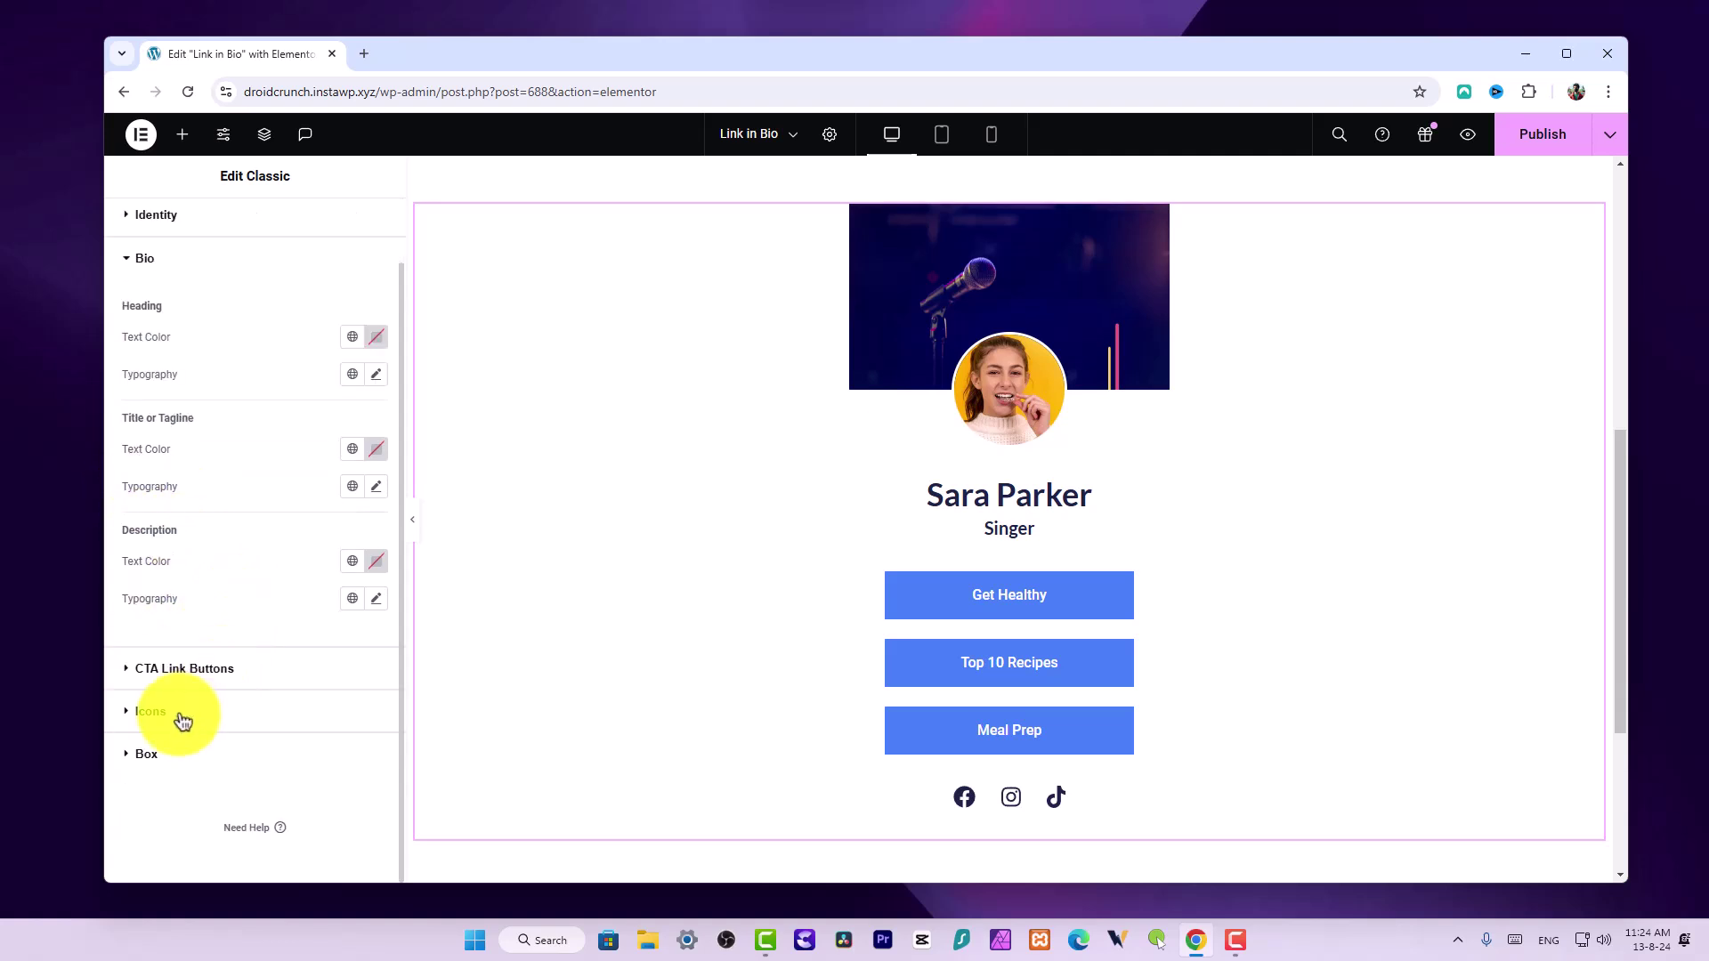
pyautogui.click(212, 676)
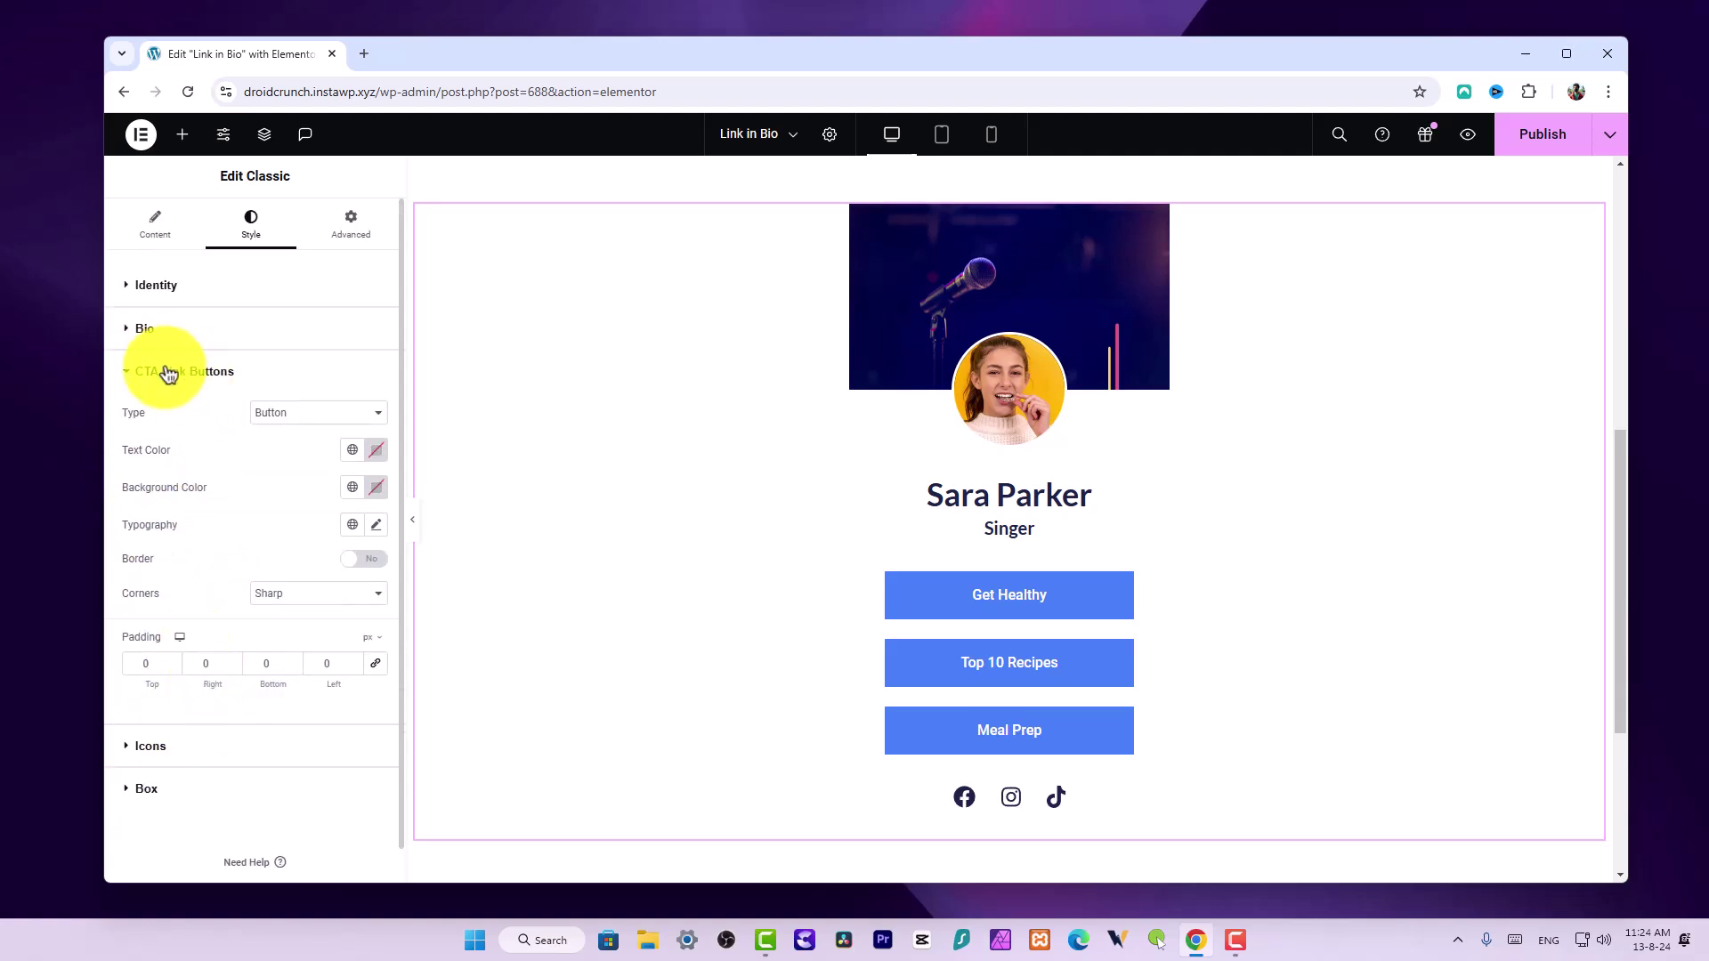
# Switch the CTA type to Link, then back to Button
pyautogui.click(301, 412)
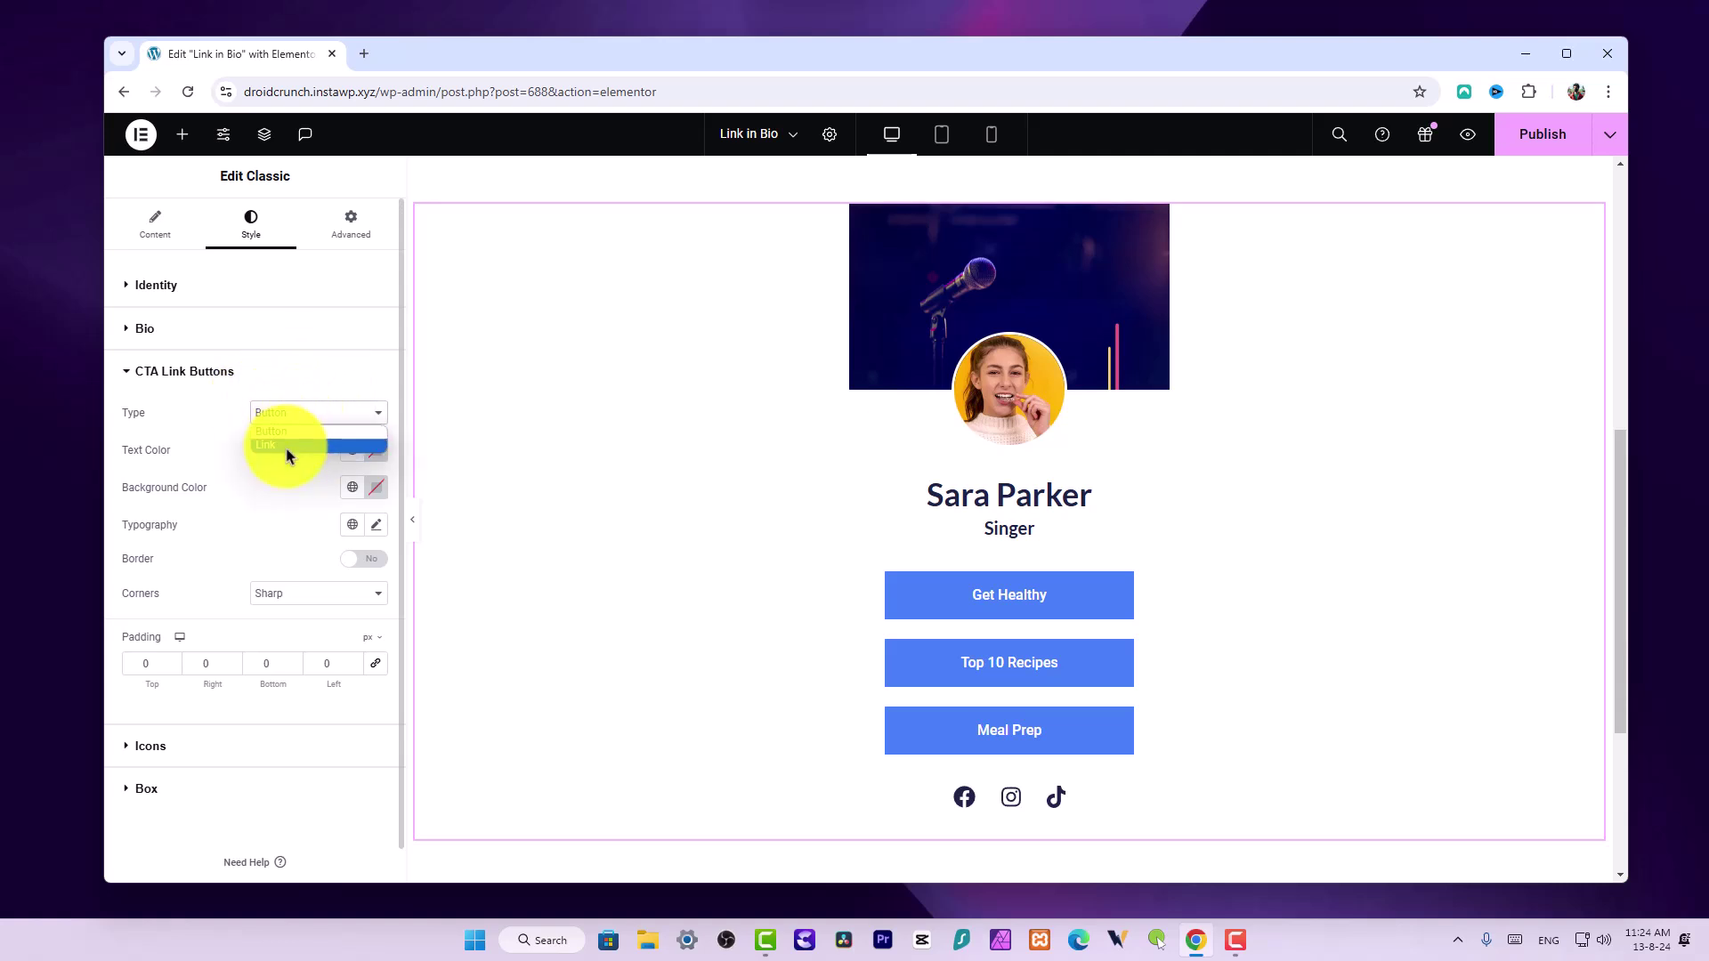
pyautogui.click(286, 447)
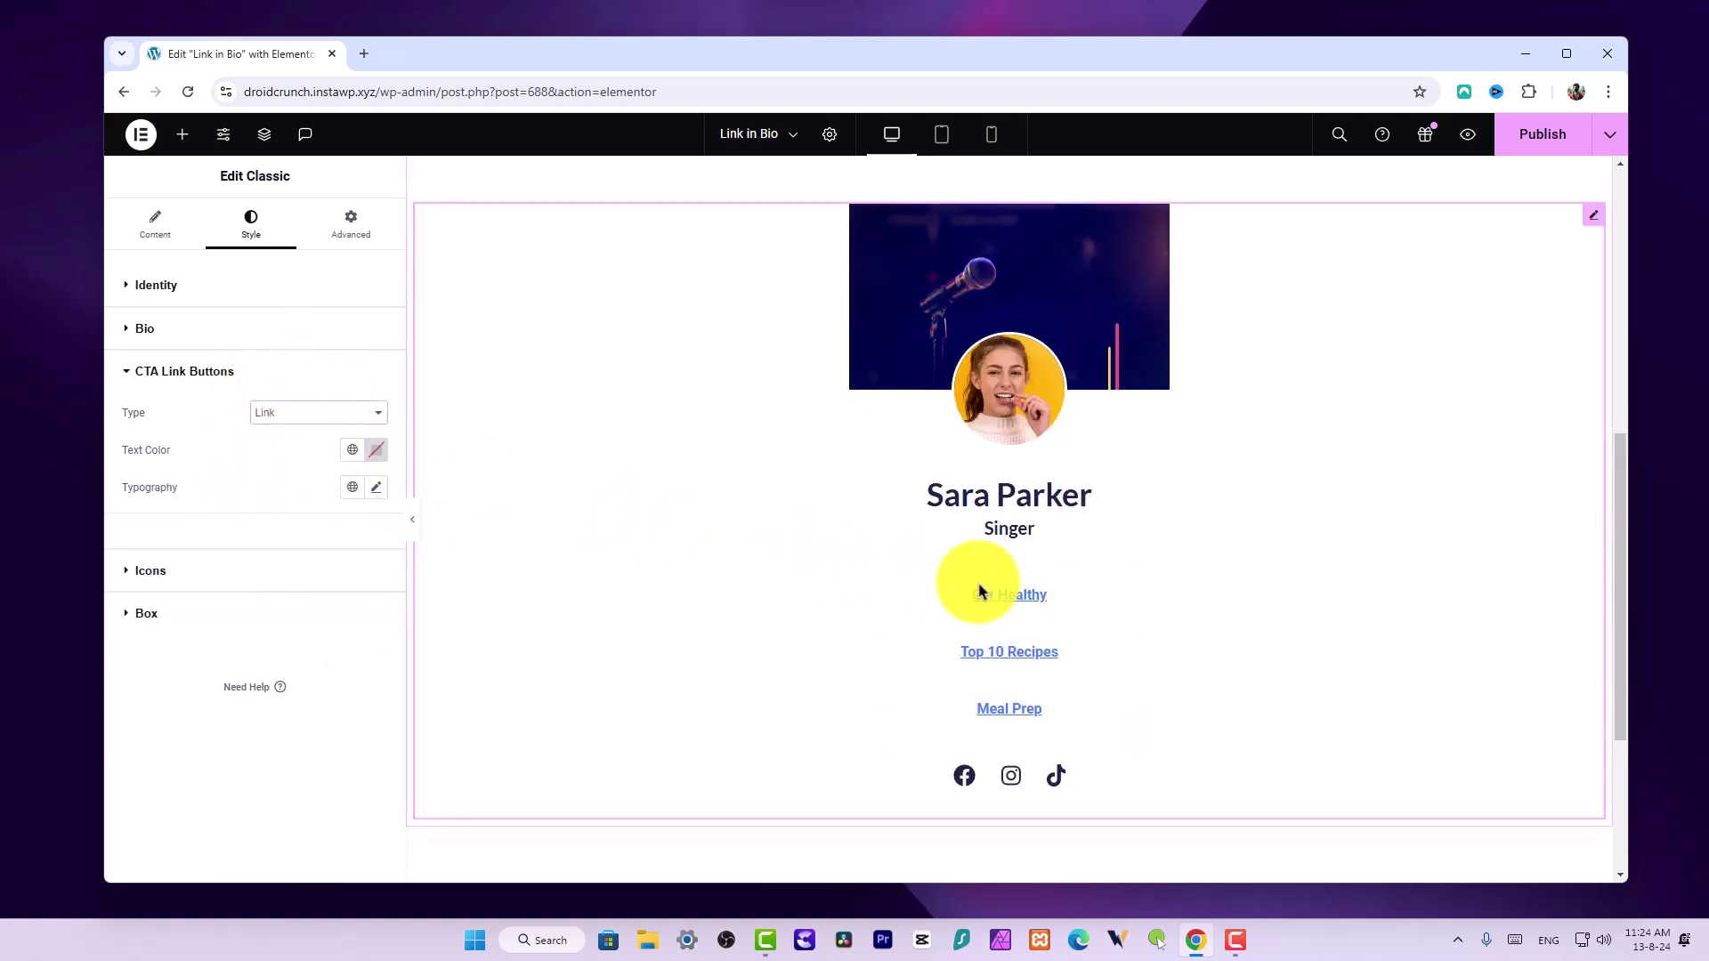
pyautogui.click(352, 373)
pyautogui.click(312, 417)
pyautogui.click(284, 374)
pyautogui.click(289, 414)
pyautogui.click(293, 436)
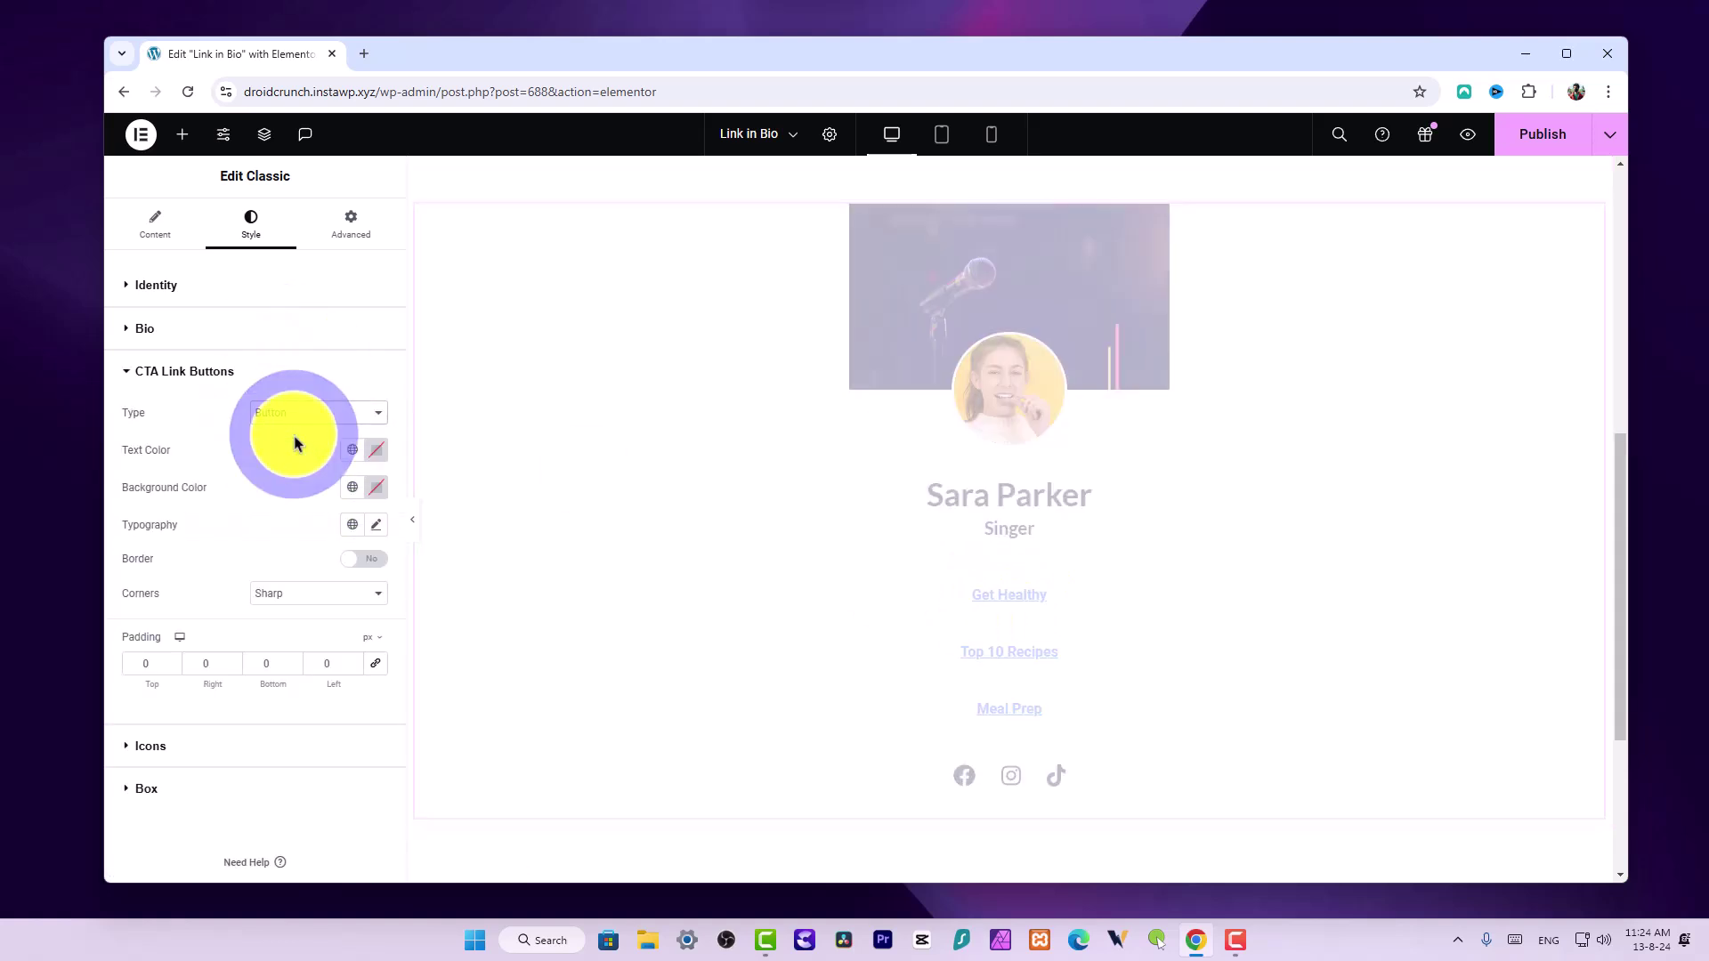
# Give the CTA buttons a #FF7373 pink background colour
pyautogui.click(374, 488)
pyautogui.click(361, 579)
pyautogui.moveTo(388, 577)
pyautogui.mouseDown()
pyautogui.moveTo(499, 546)
pyautogui.moveTo(393, 531)
pyautogui.moveTo(404, 557)
pyautogui.moveTo(386, 612)
pyautogui.moveTo(382, 553)
pyautogui.mouseUp()
pyautogui.click(363, 483)
pyautogui.click(354, 489)
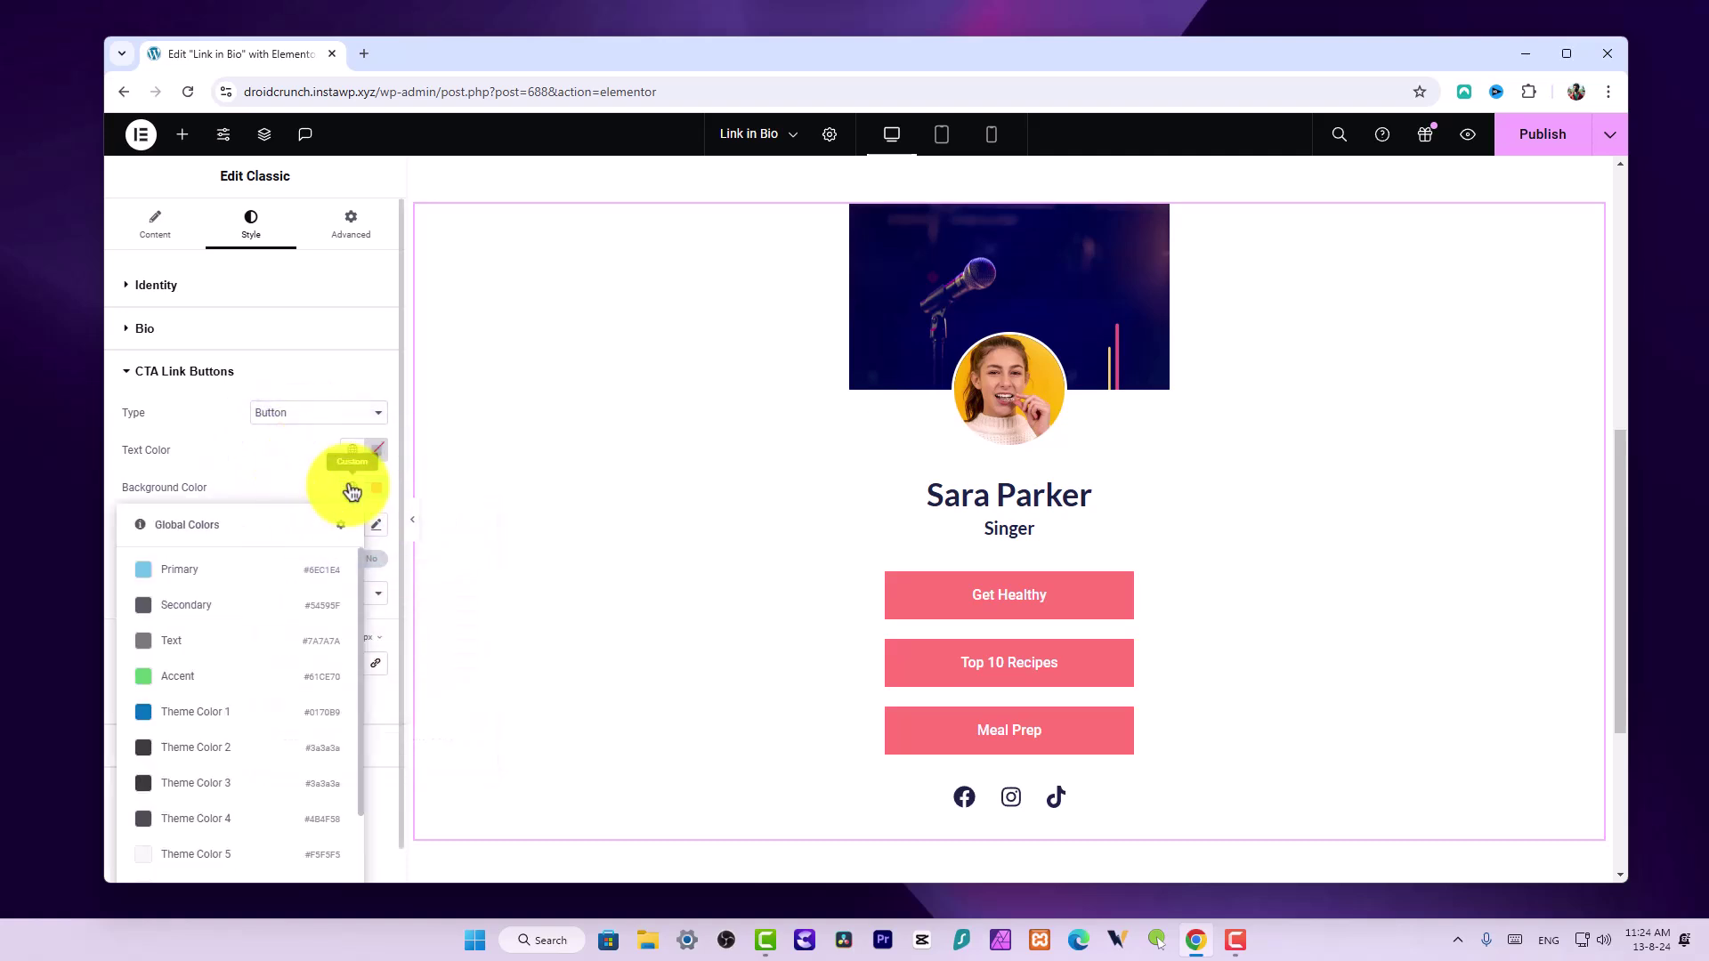
pyautogui.scroll(-3, 218, 669)
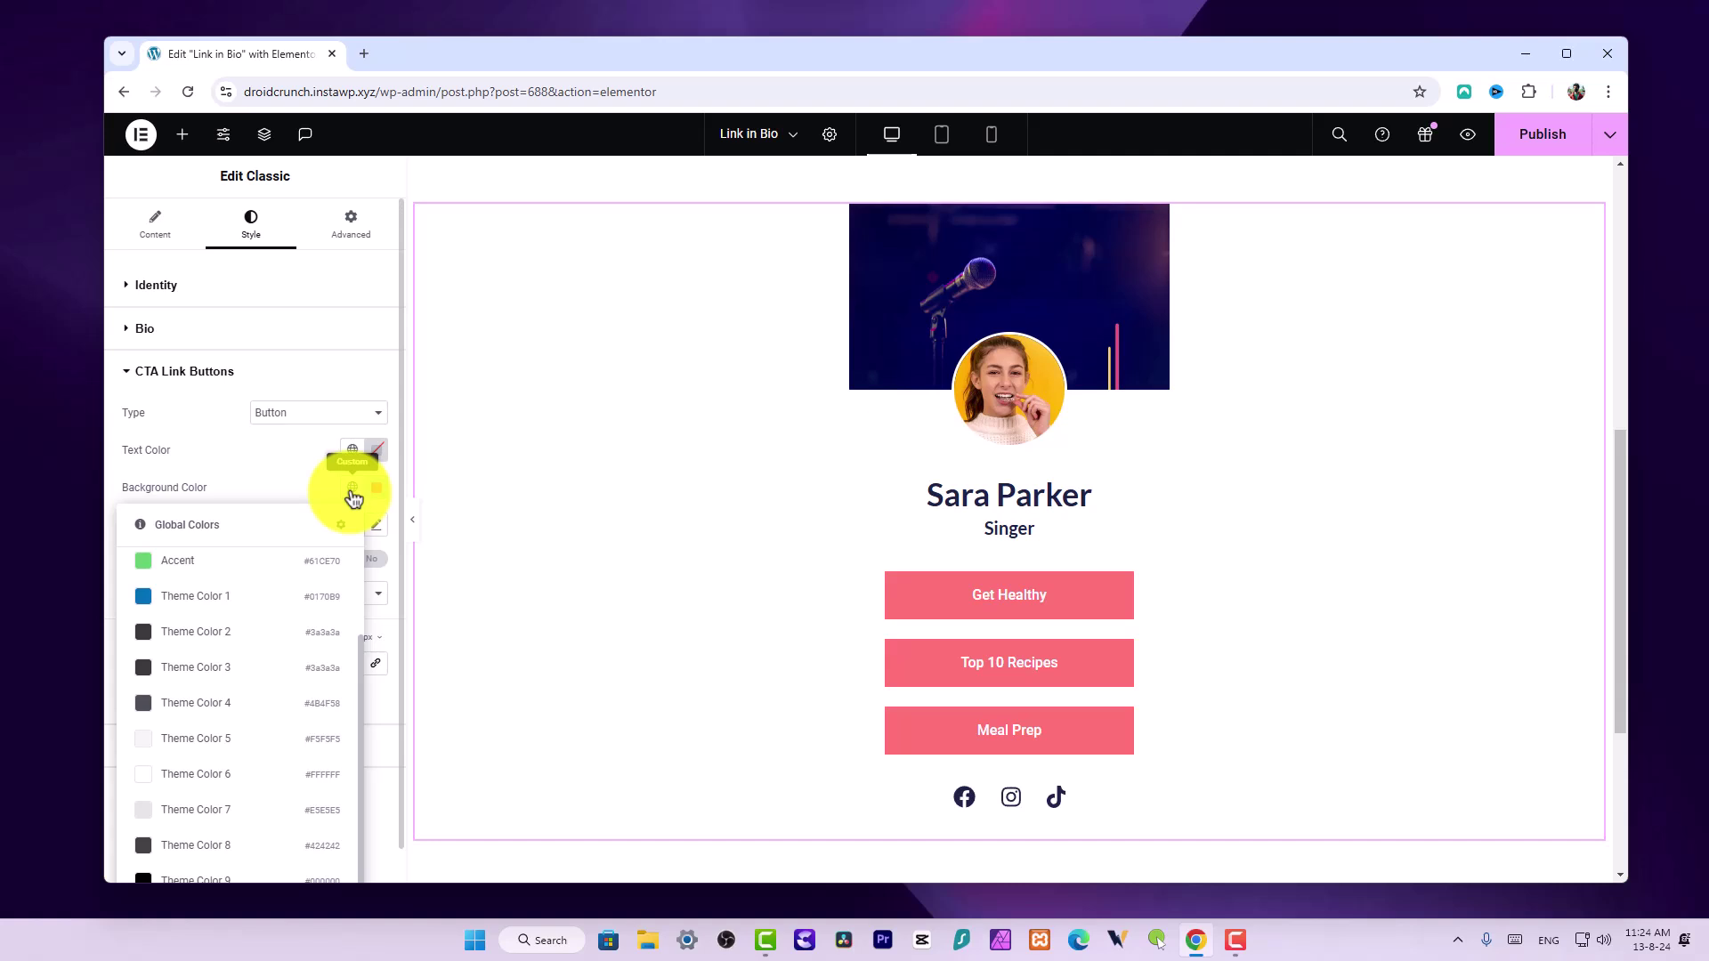
# Make the CTA buttons Theme Color 4 dark grey and the social icons red
pyautogui.click(238, 702)
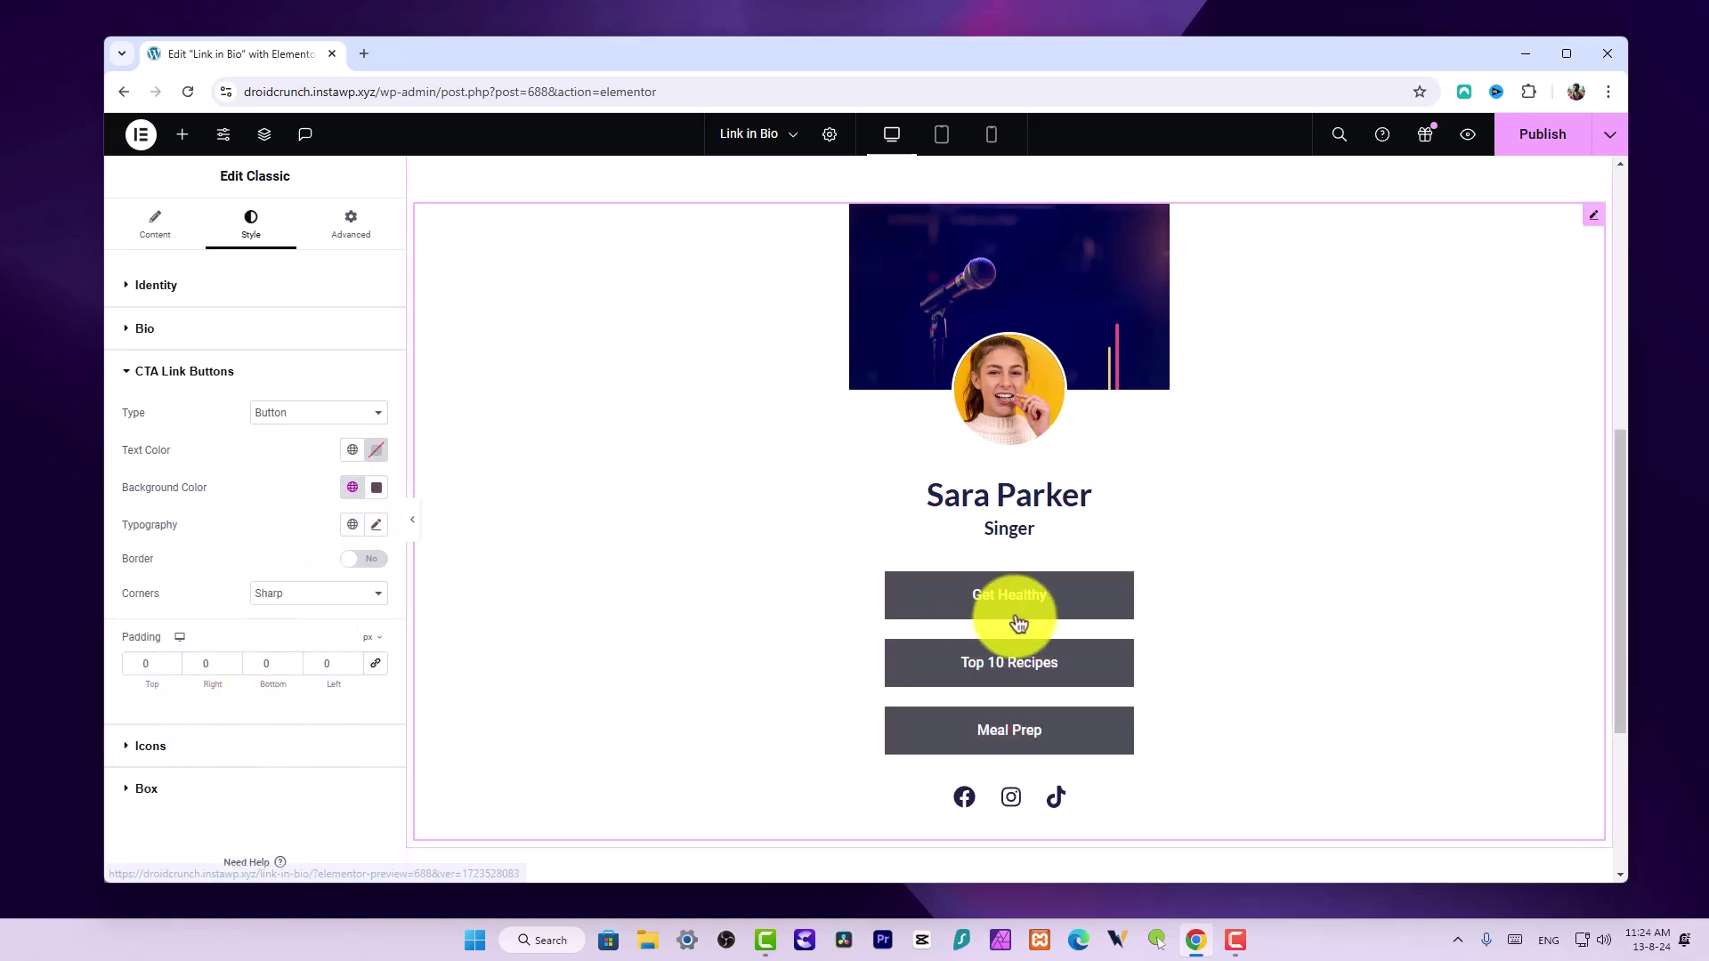
pyautogui.click(161, 756)
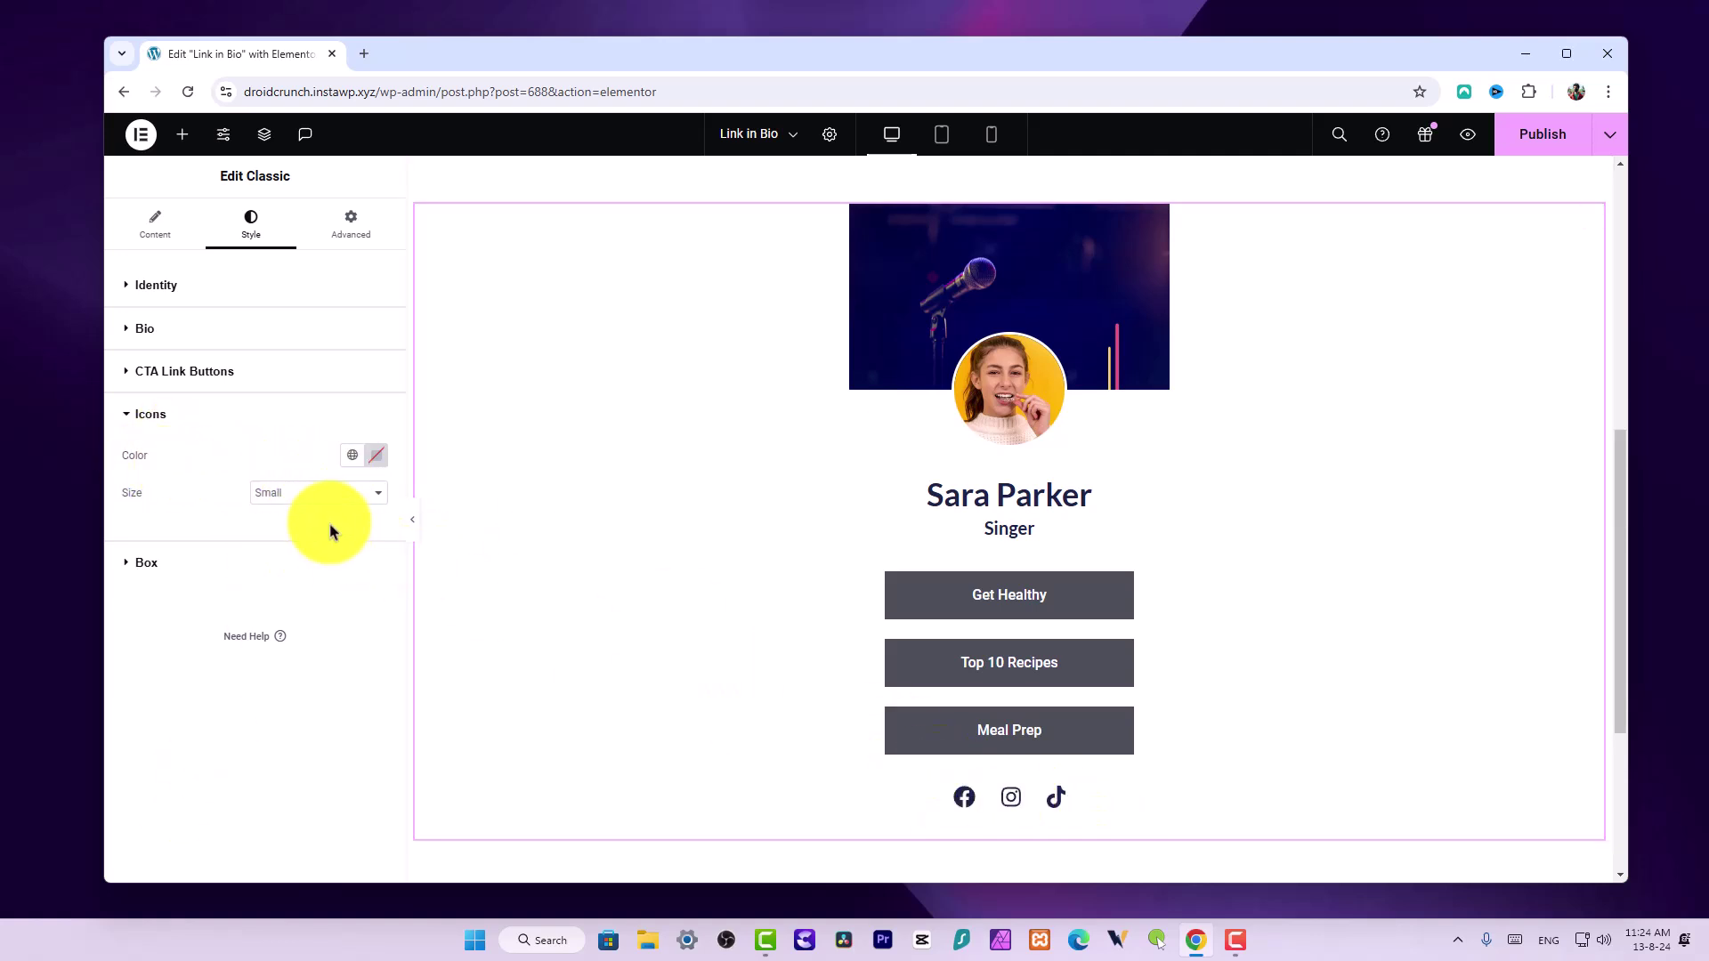
pyautogui.click(310, 498)
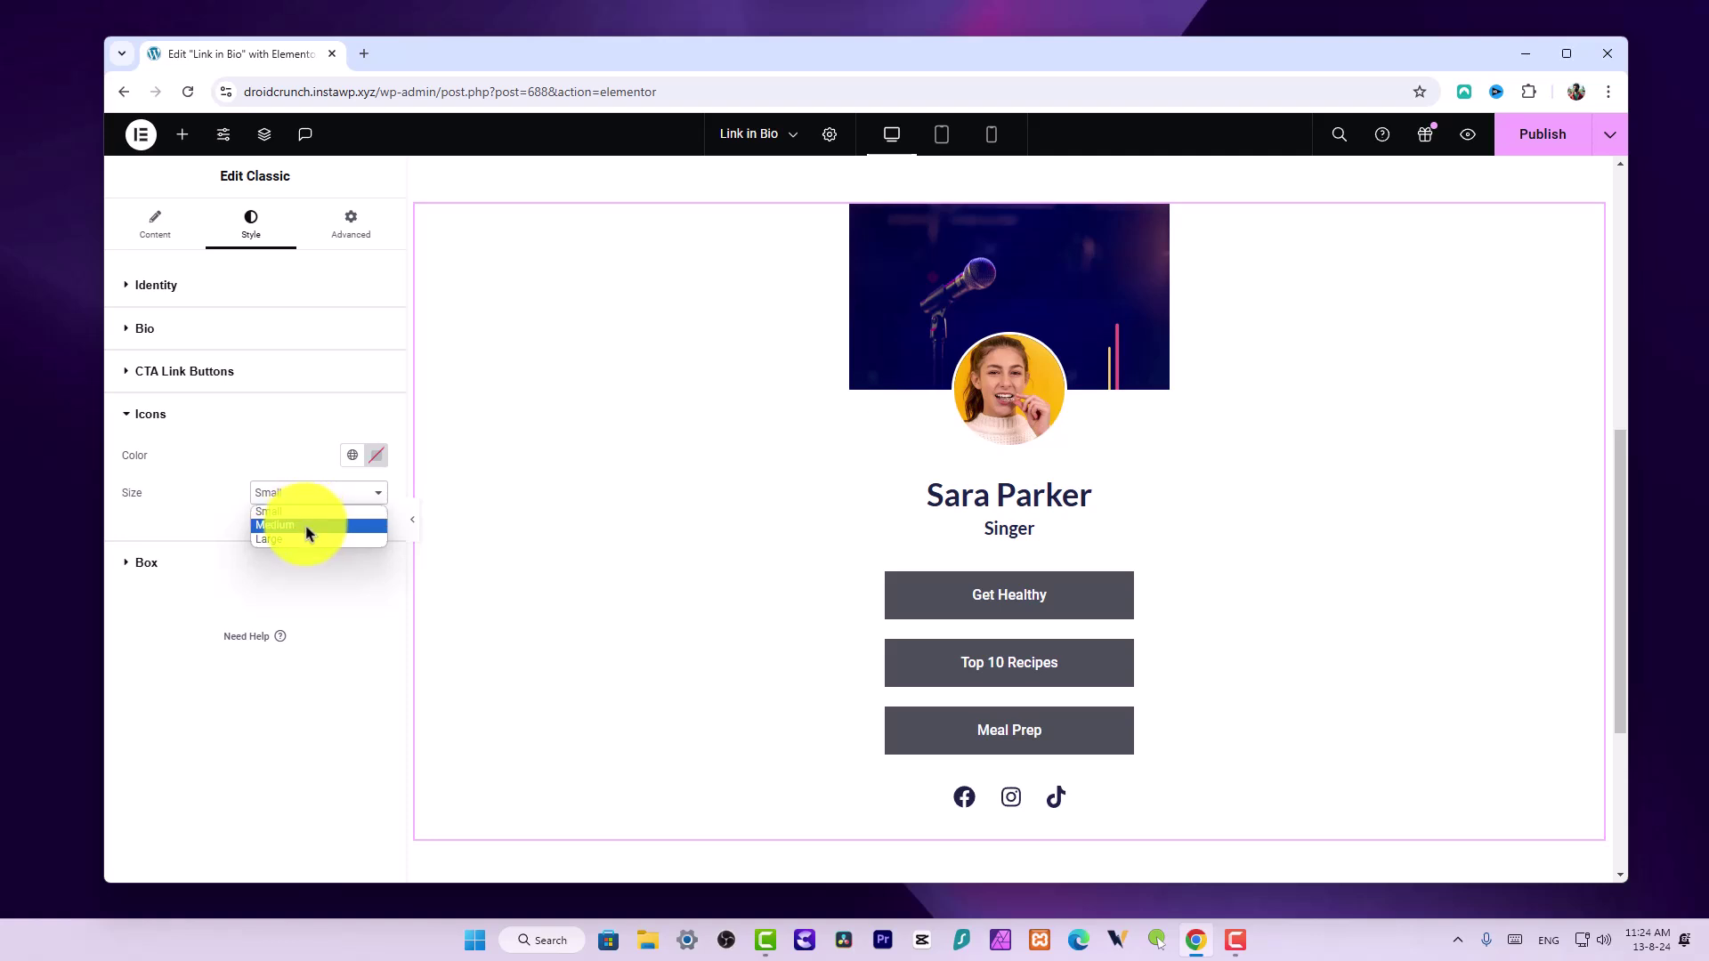
pyautogui.click(378, 459)
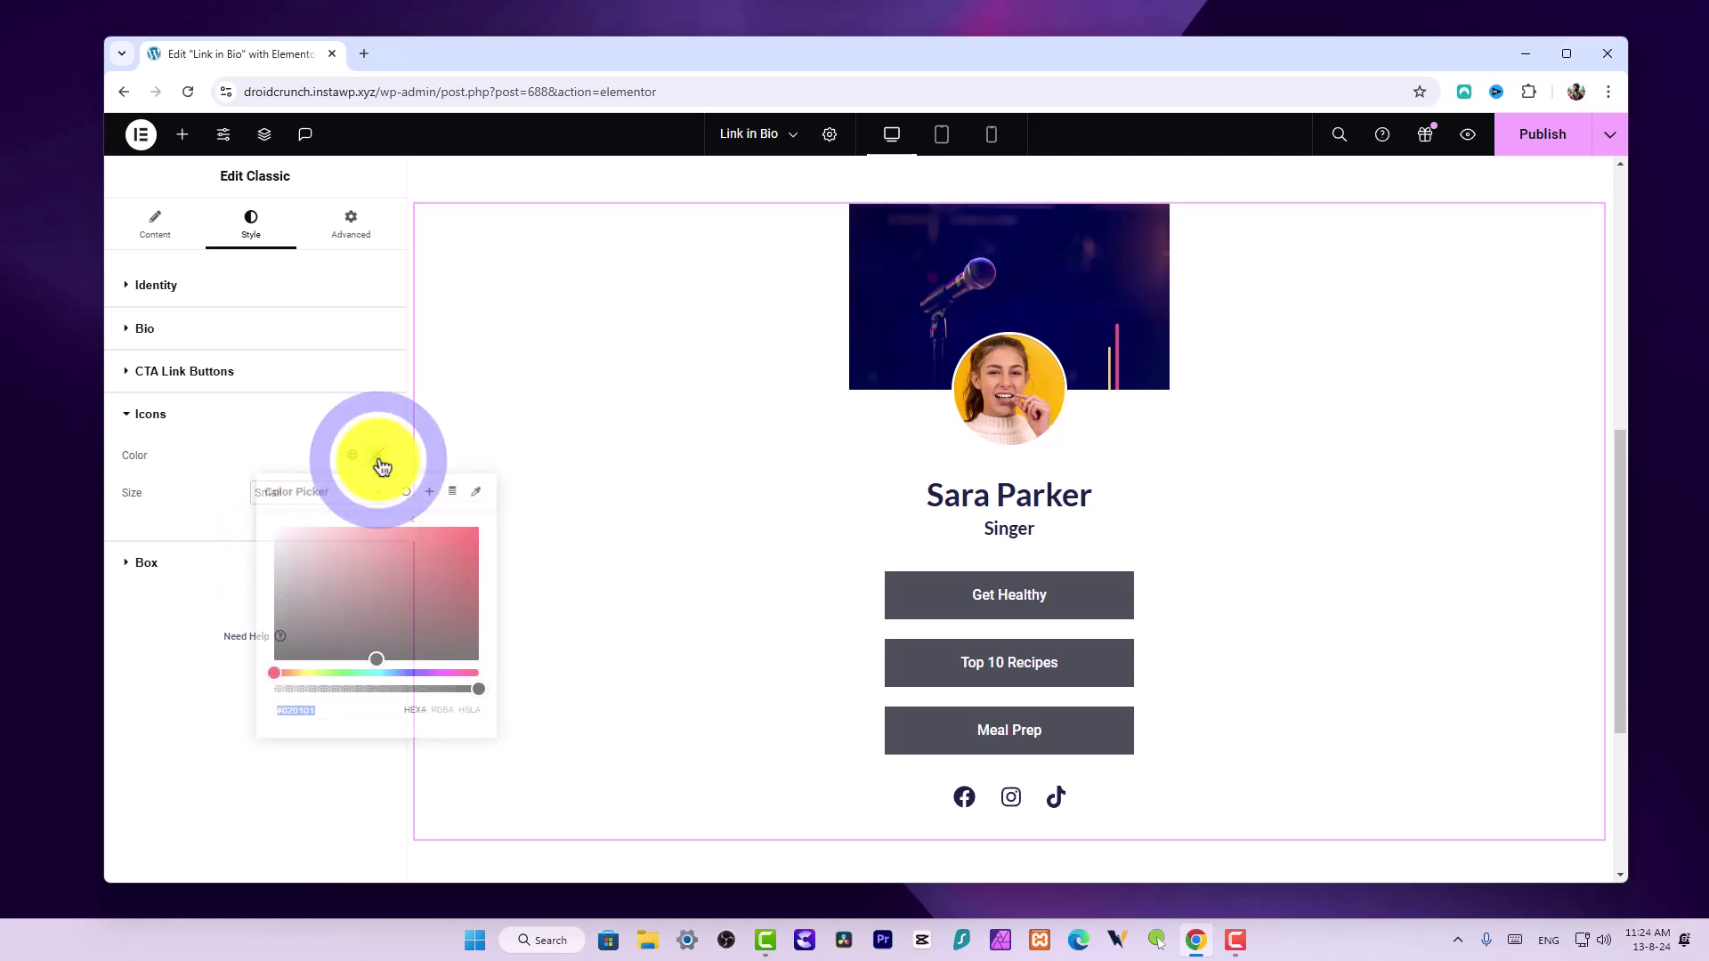
pyautogui.click(320, 534)
pyautogui.click(422, 527)
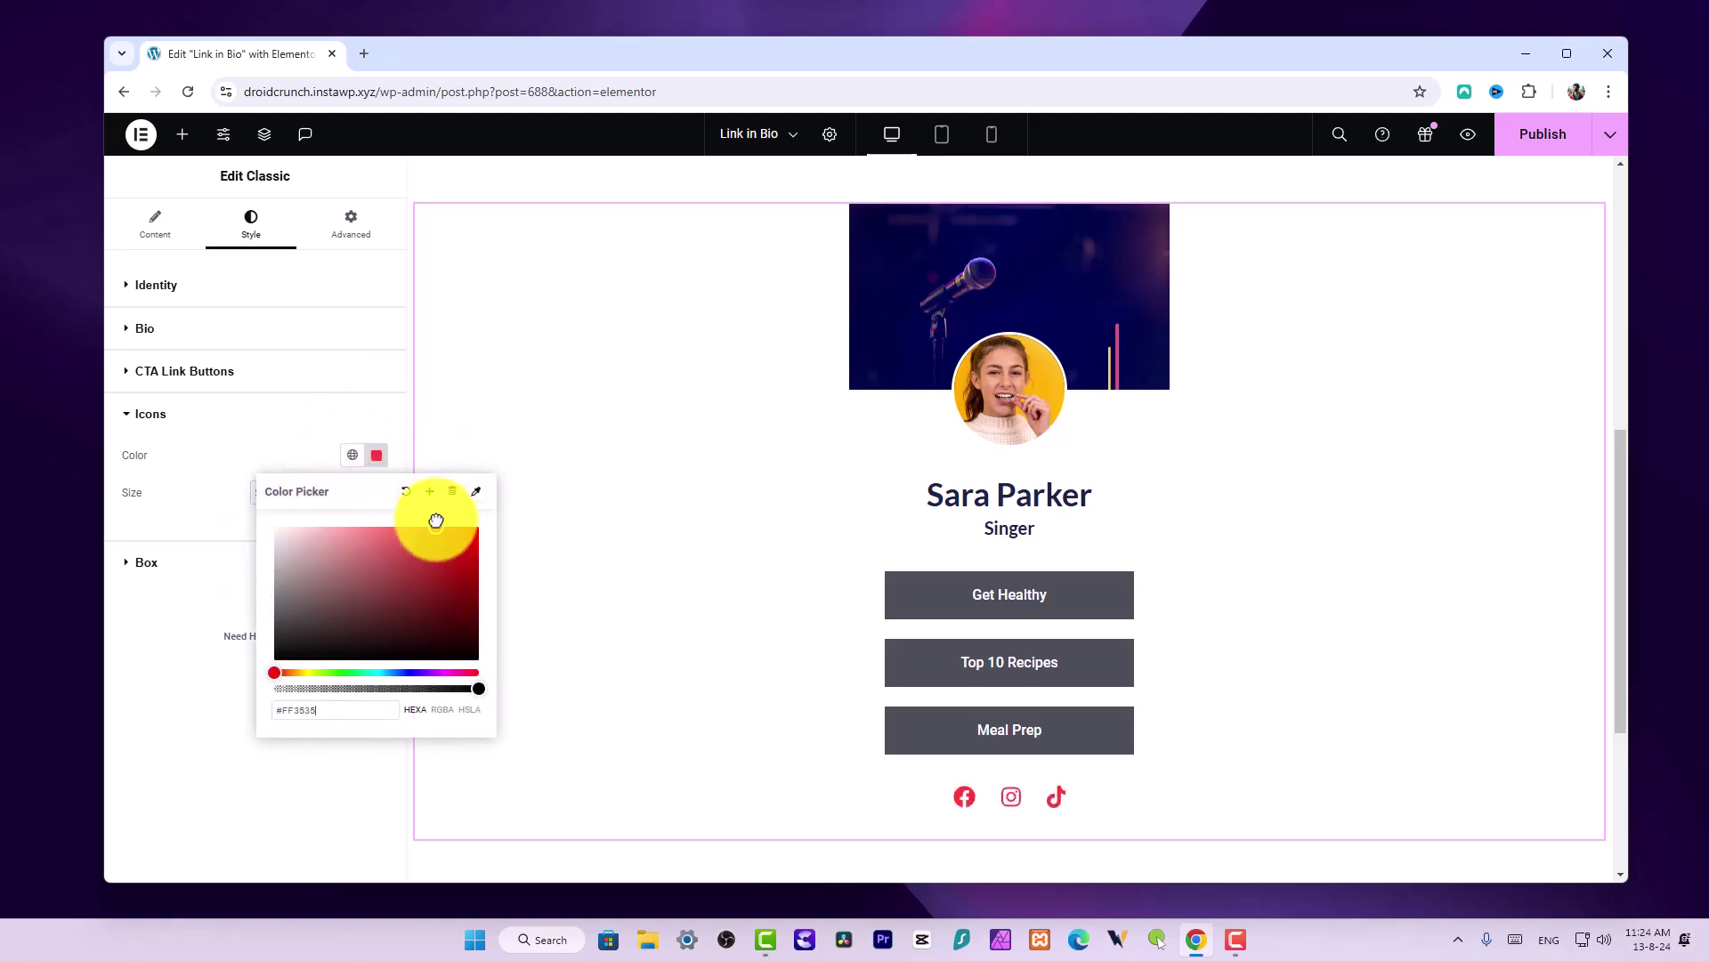
pyautogui.click(267, 423)
# Set the card box background colour to light blue
pyautogui.click(210, 457)
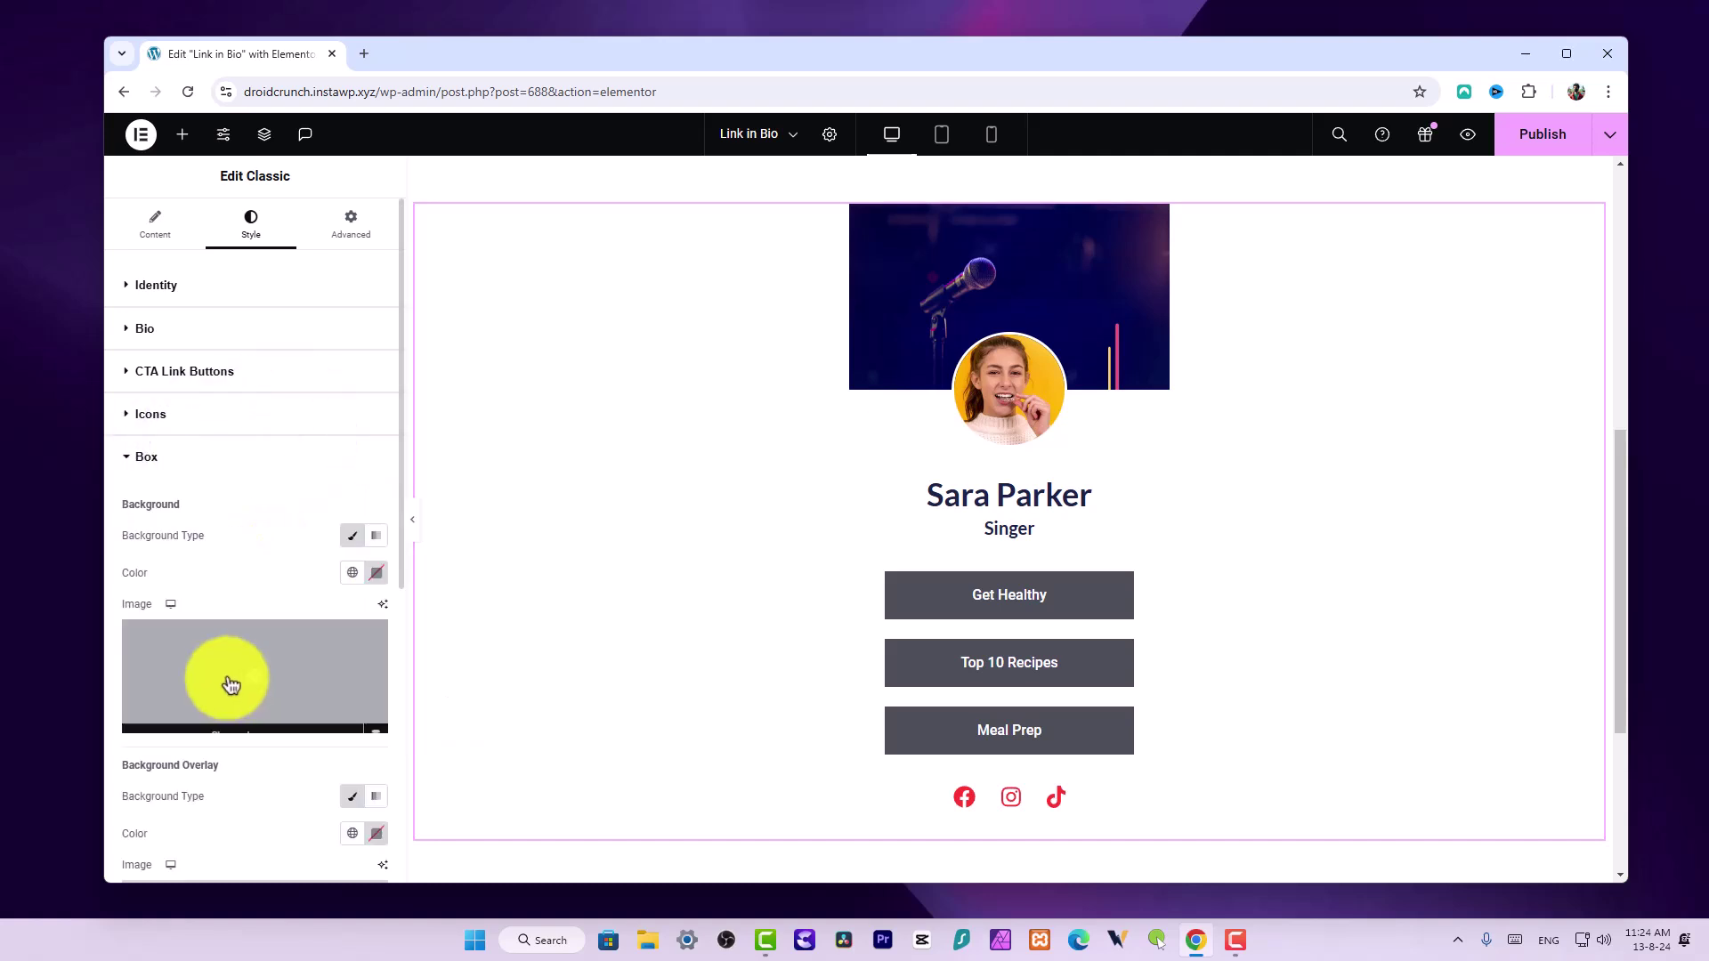
pyautogui.click(374, 574)
pyautogui.moveTo(343, 676); pyautogui.dragTo(343, 591)
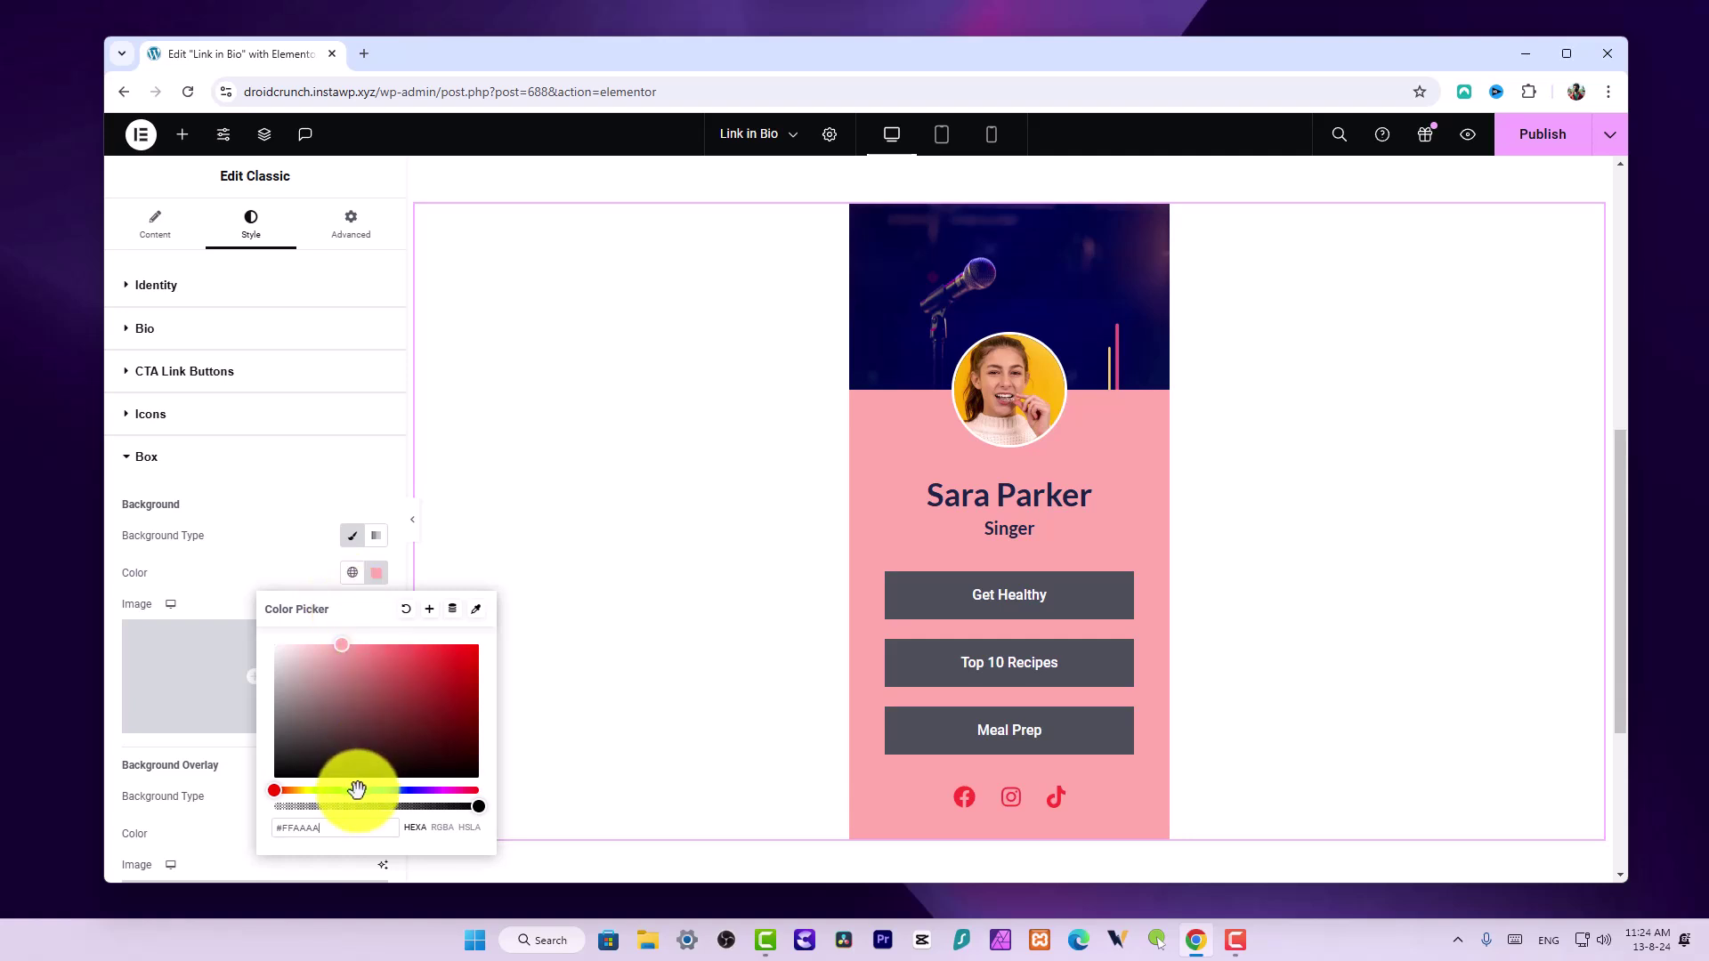
pyautogui.moveTo(356, 789)
pyautogui.mouseDown()
pyautogui.moveTo(409, 797)
pyautogui.moveTo(355, 791)
pyautogui.mouseUp()
pyautogui.moveTo(349, 690); pyautogui.dragTo(312, 618)
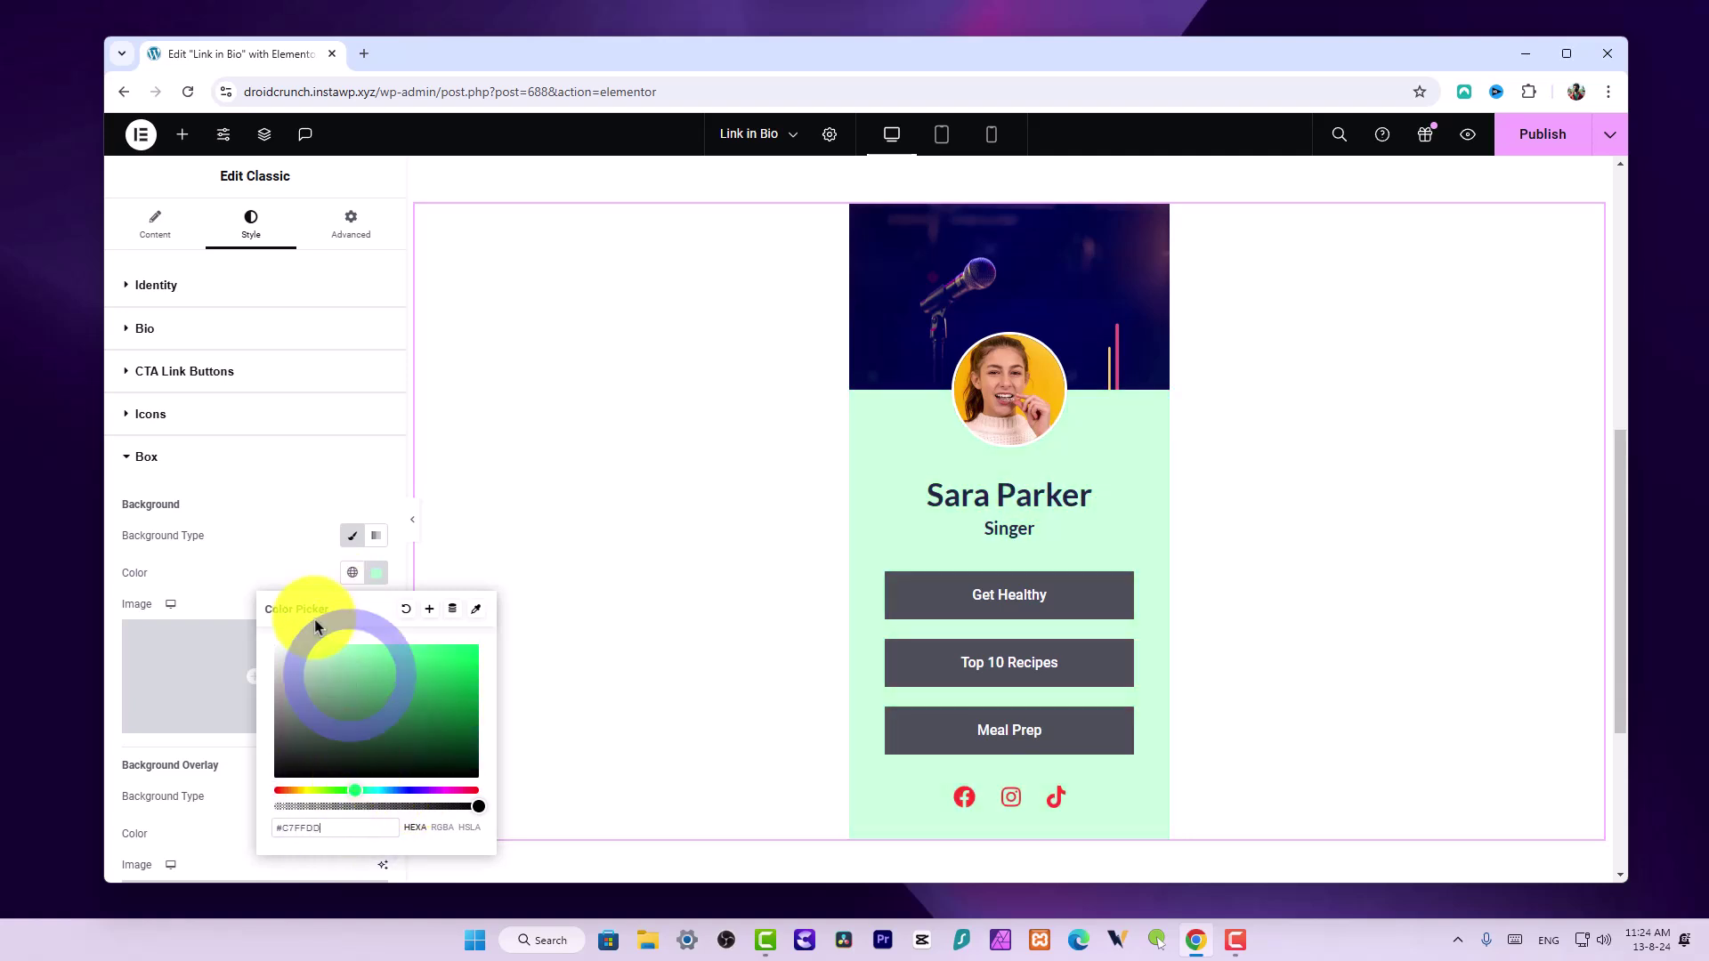
pyautogui.moveTo(370, 789); pyautogui.dragTo(388, 787)
pyautogui.click(195, 557)
pyautogui.scroll(-6, 279, 649)
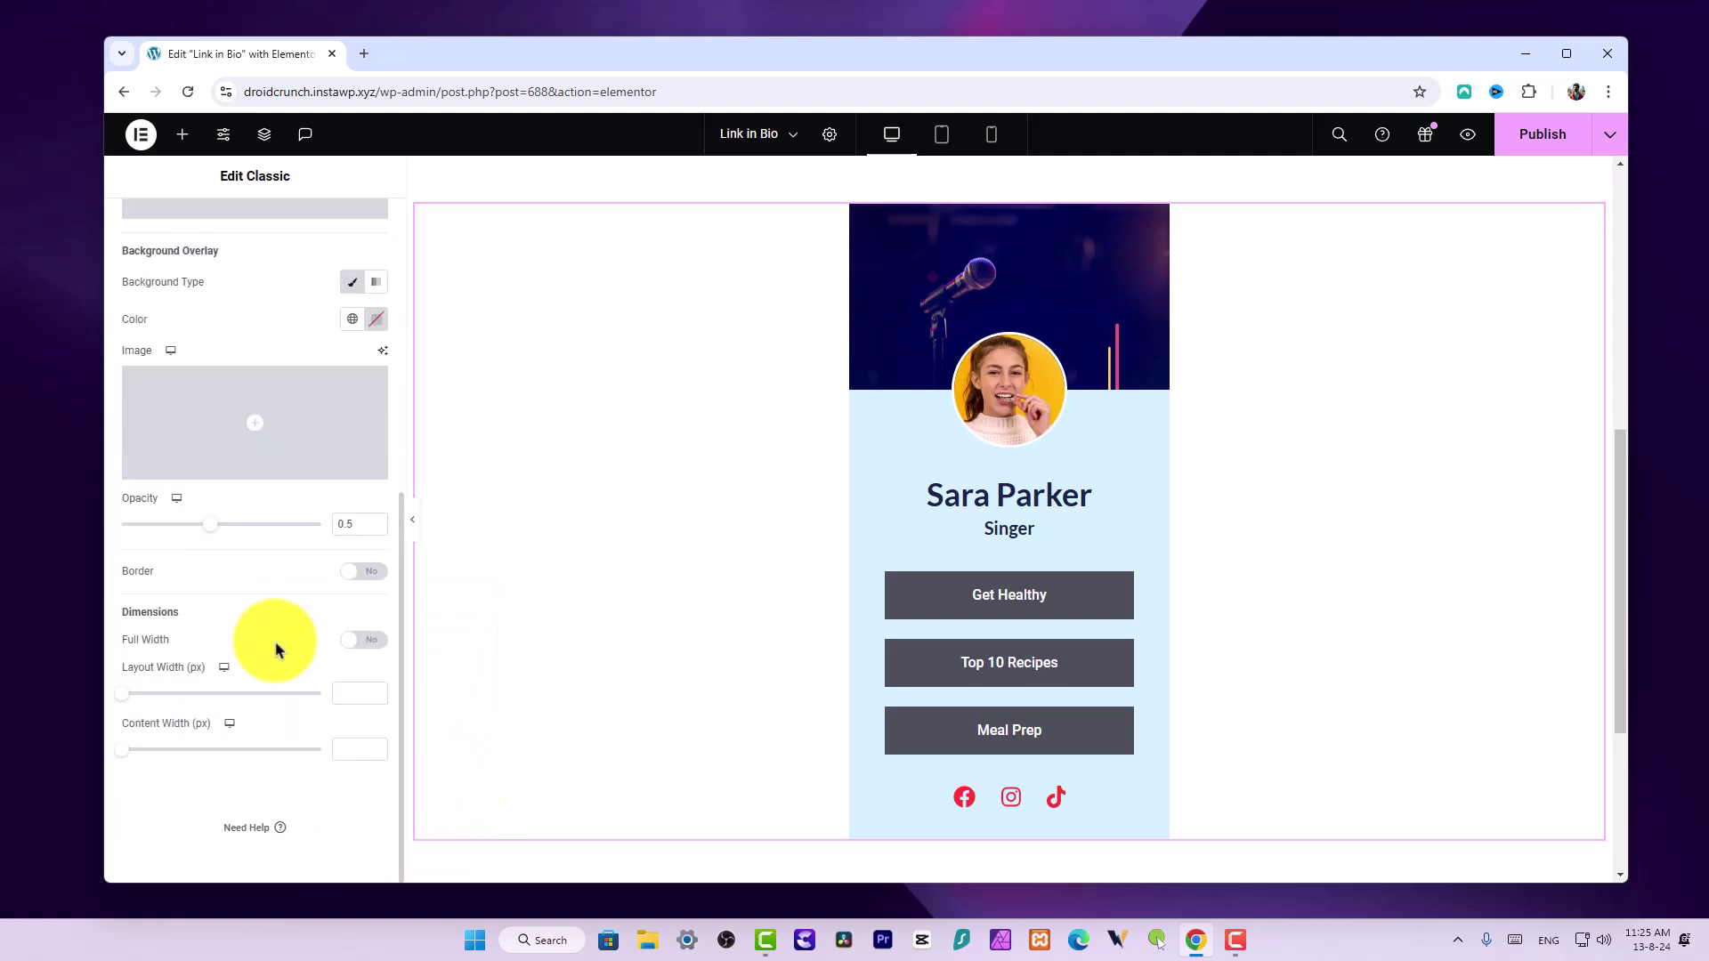
pyautogui.scroll(6, 276, 650)
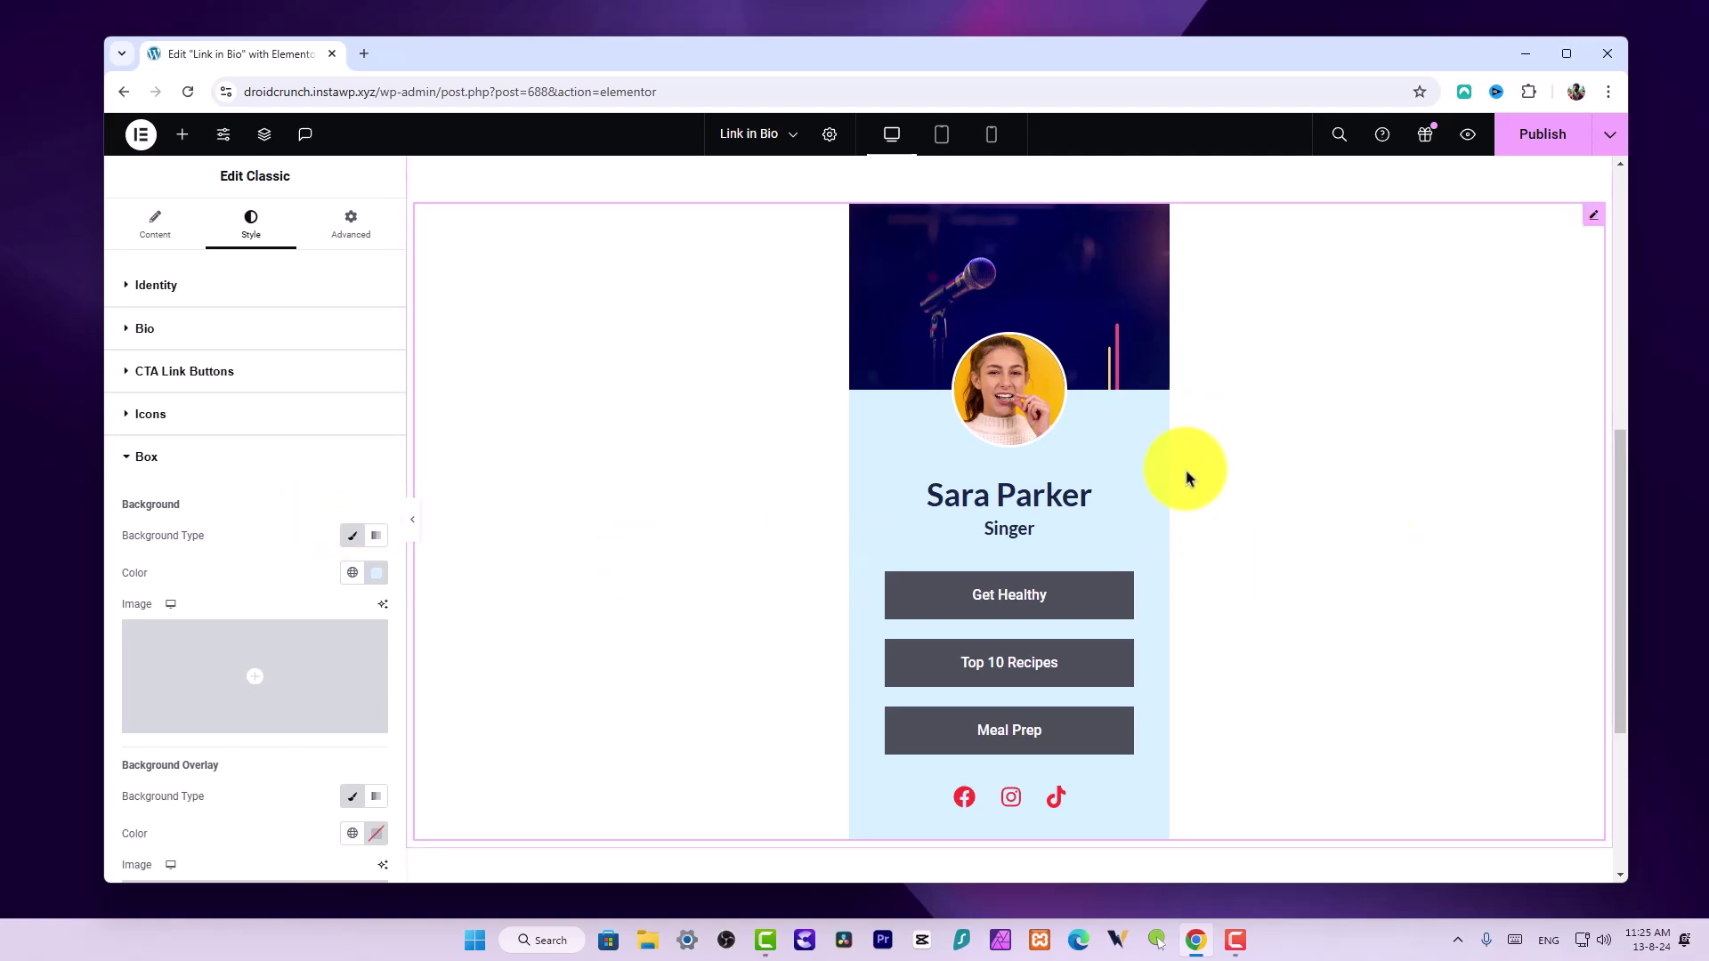
# Drag a Showcase Link In Bio widget onto the page
pyautogui.scroll(7, 1424, 317)
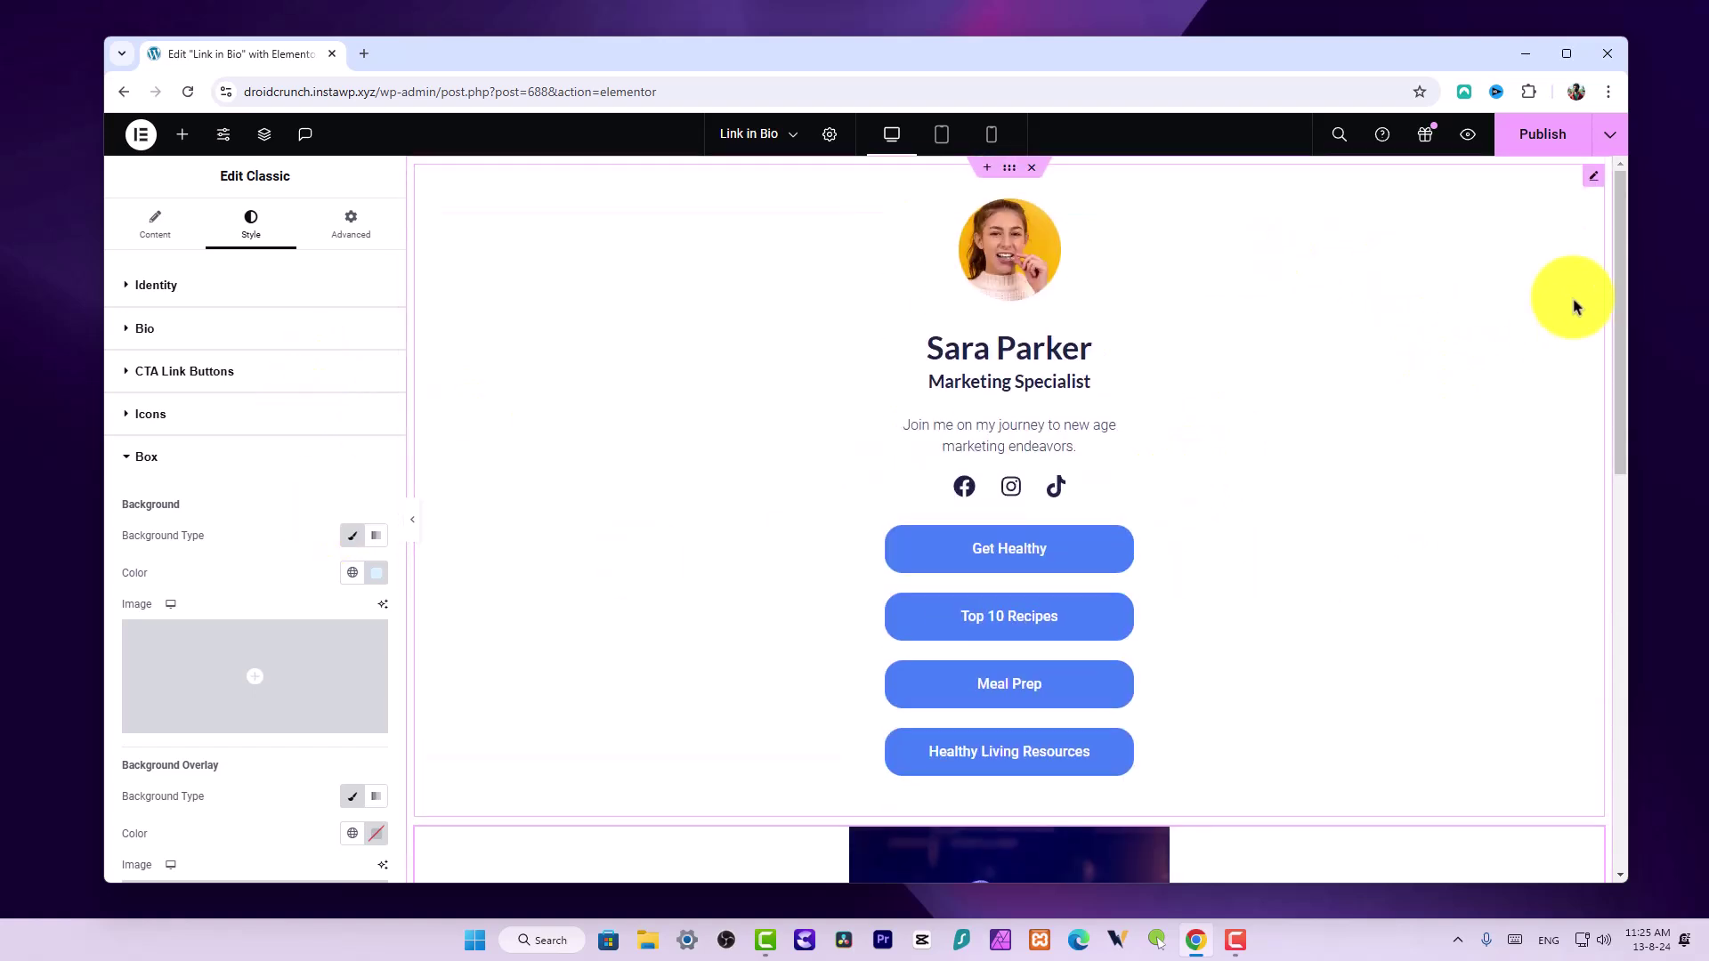
pyautogui.click(176, 135)
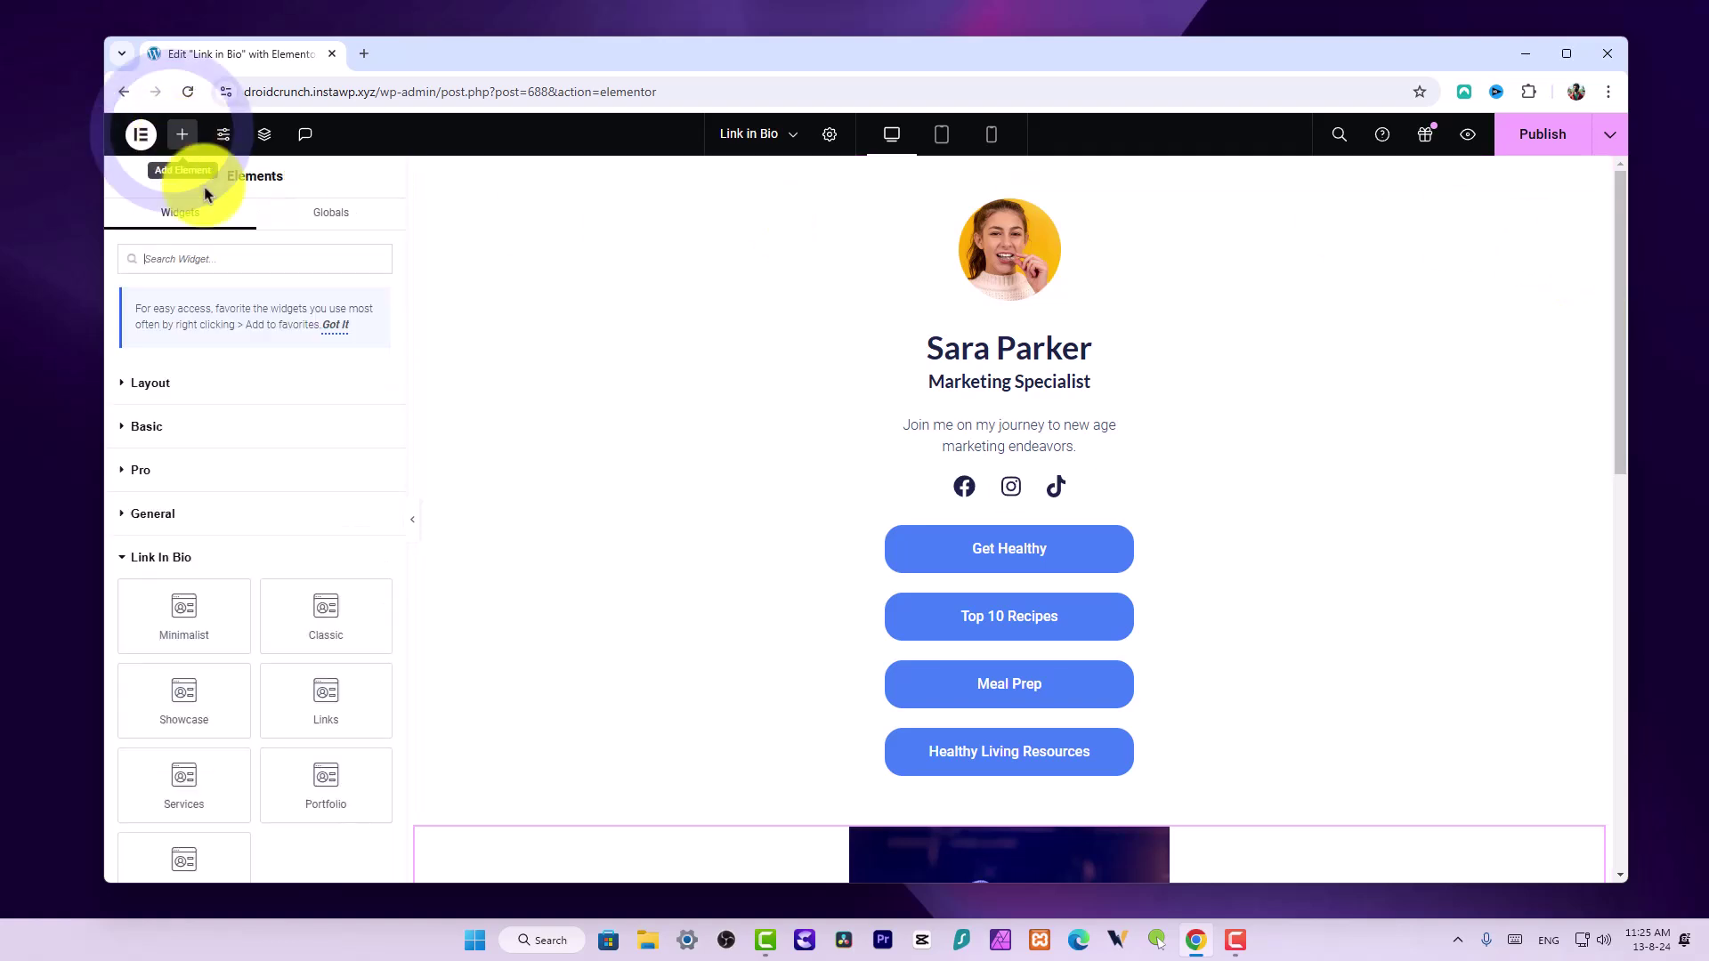
pyautogui.scroll(-4, 329, 534)
pyautogui.scroll(1, 326, 498)
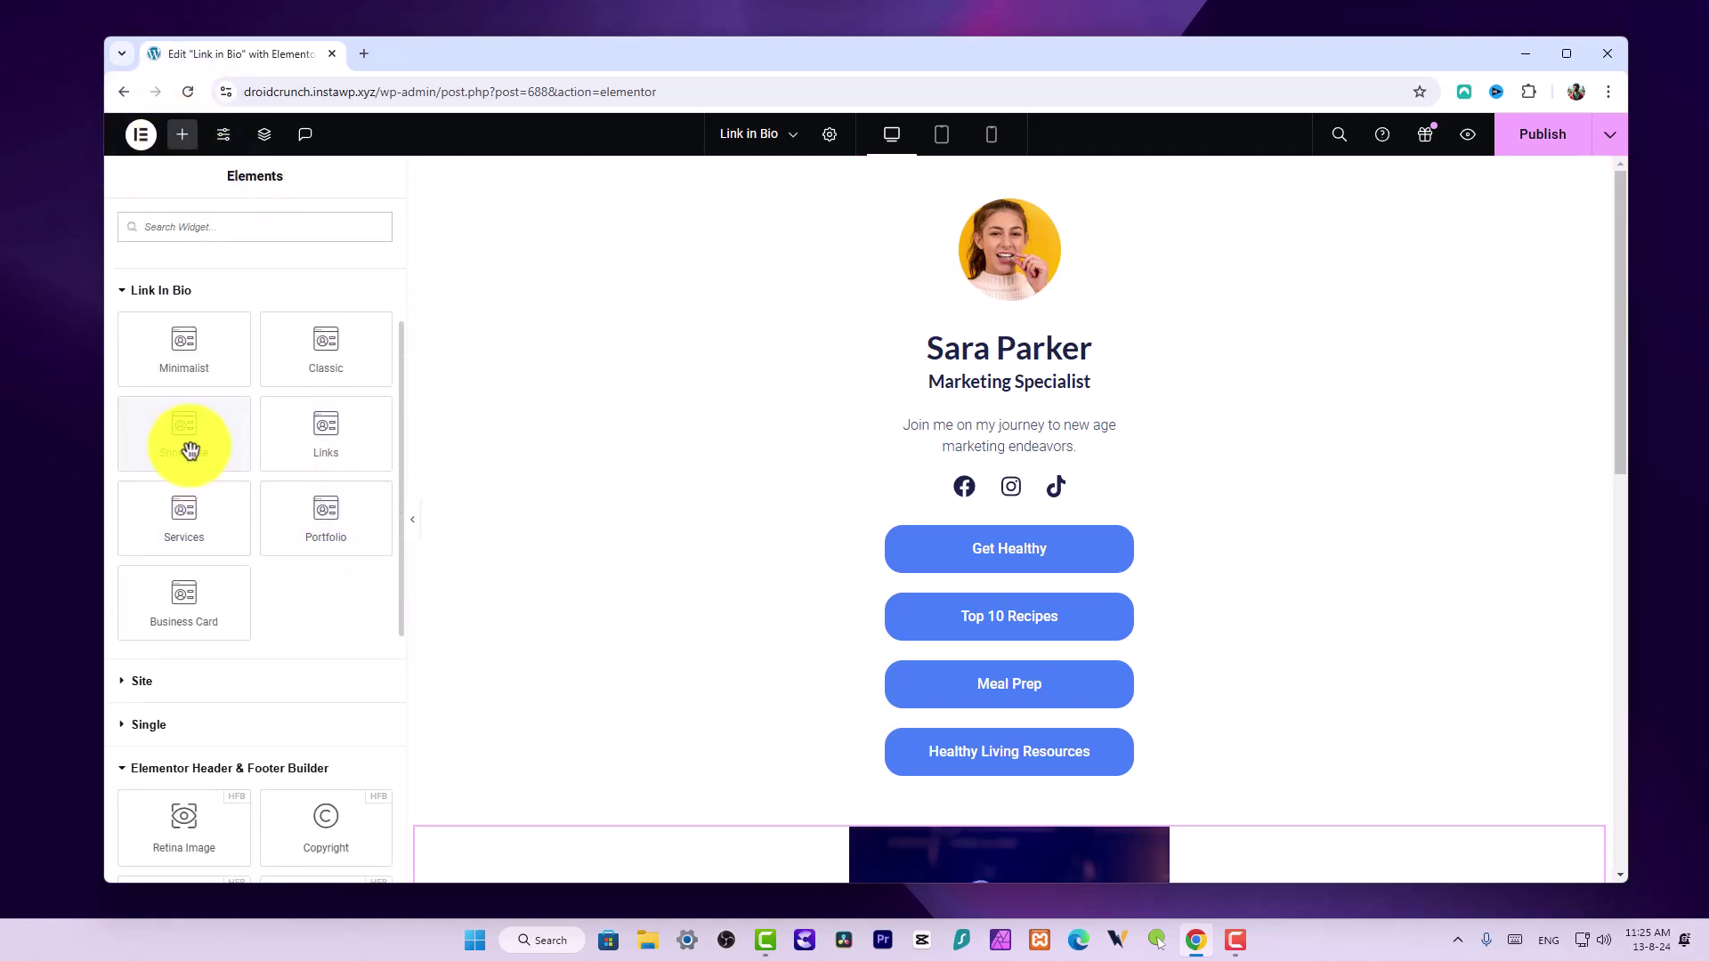
pyautogui.moveTo(183, 433); pyautogui.dragTo(984, 792)
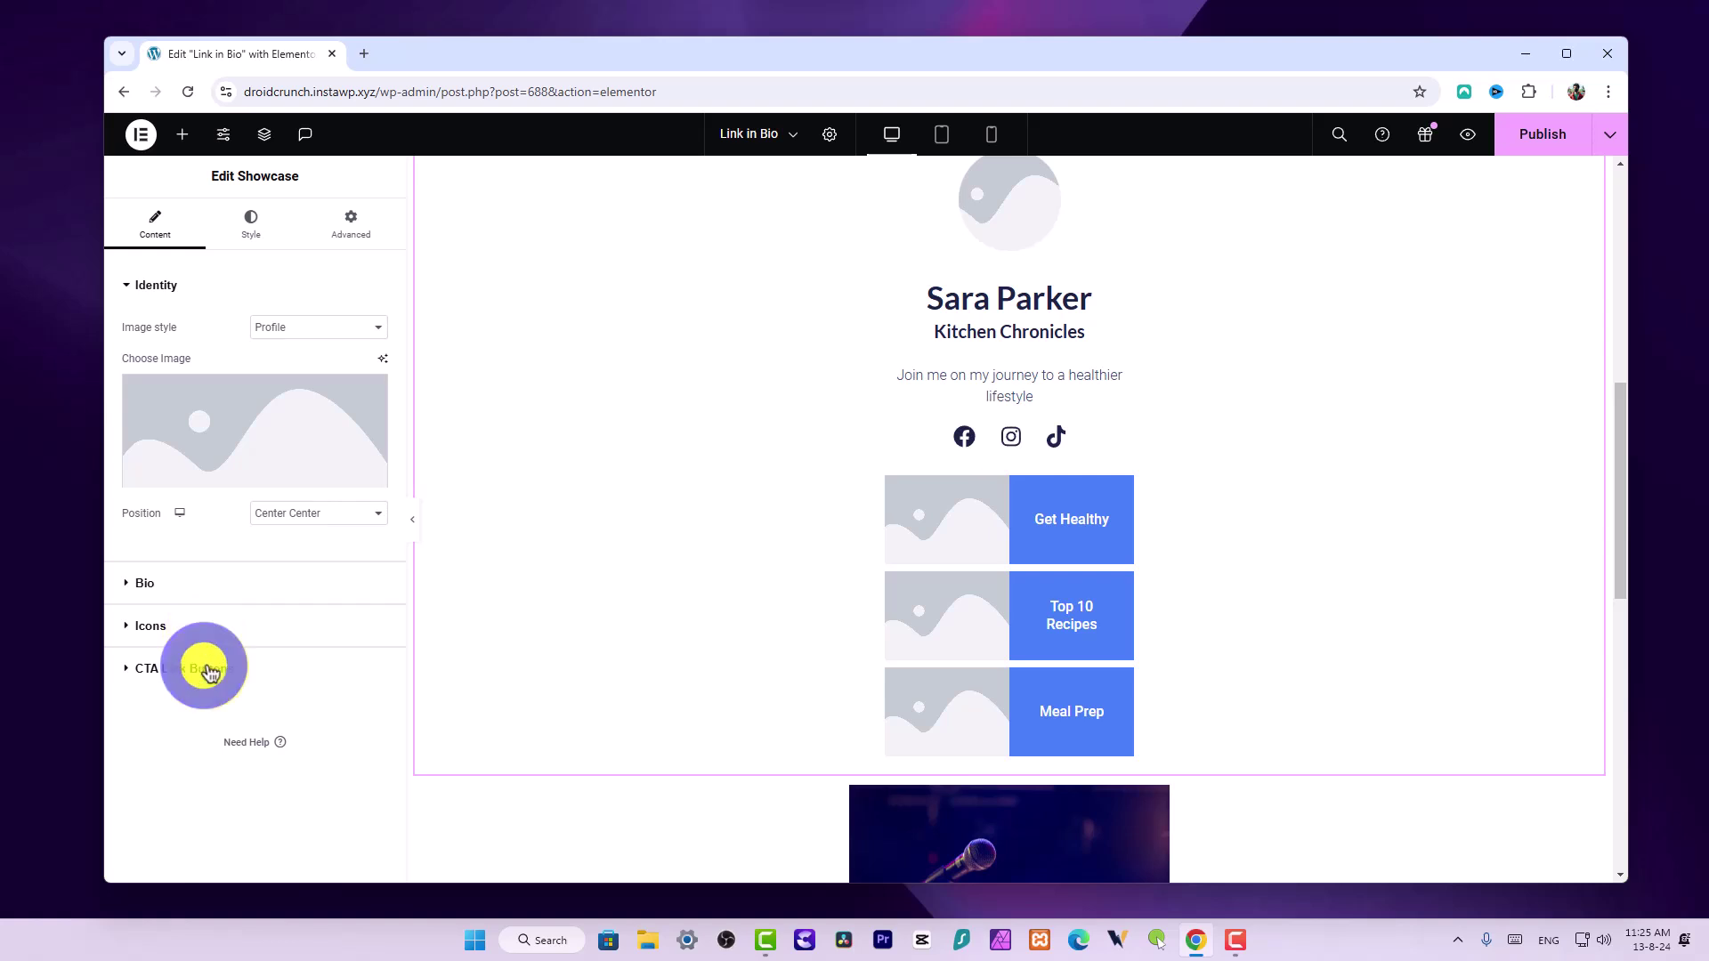
# Give the Get Healthy CTA button the barber photo as its image
pyautogui.click(214, 670)
pyautogui.click(202, 474)
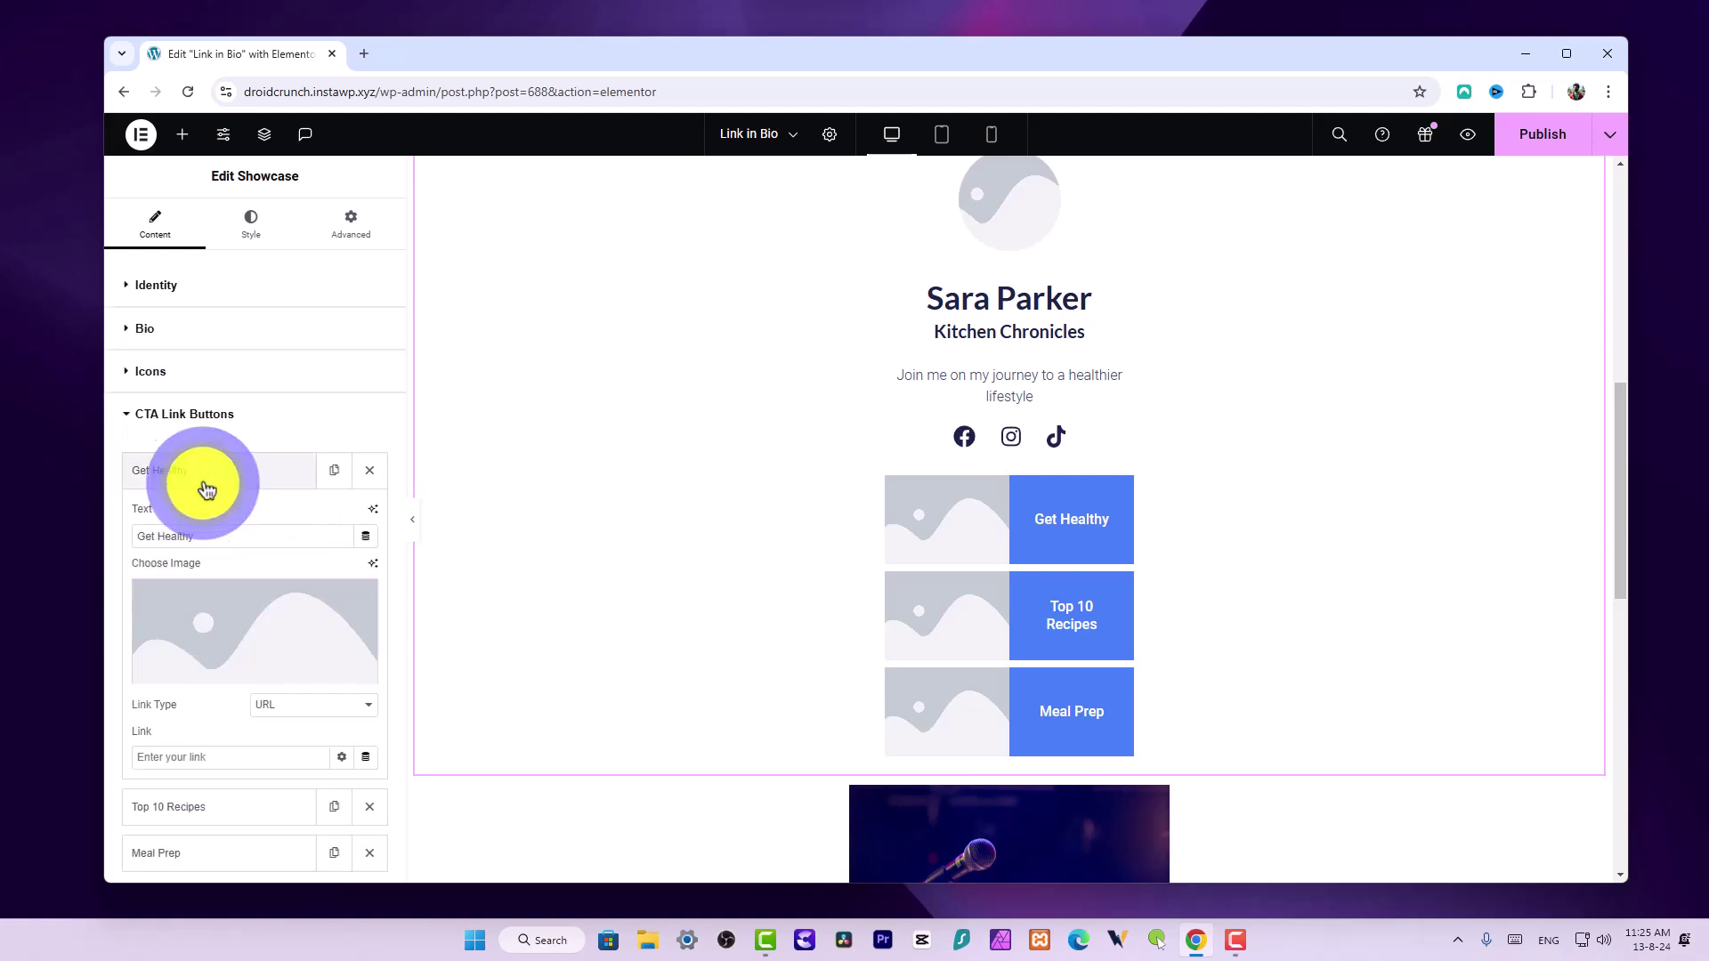
pyautogui.click(204, 603)
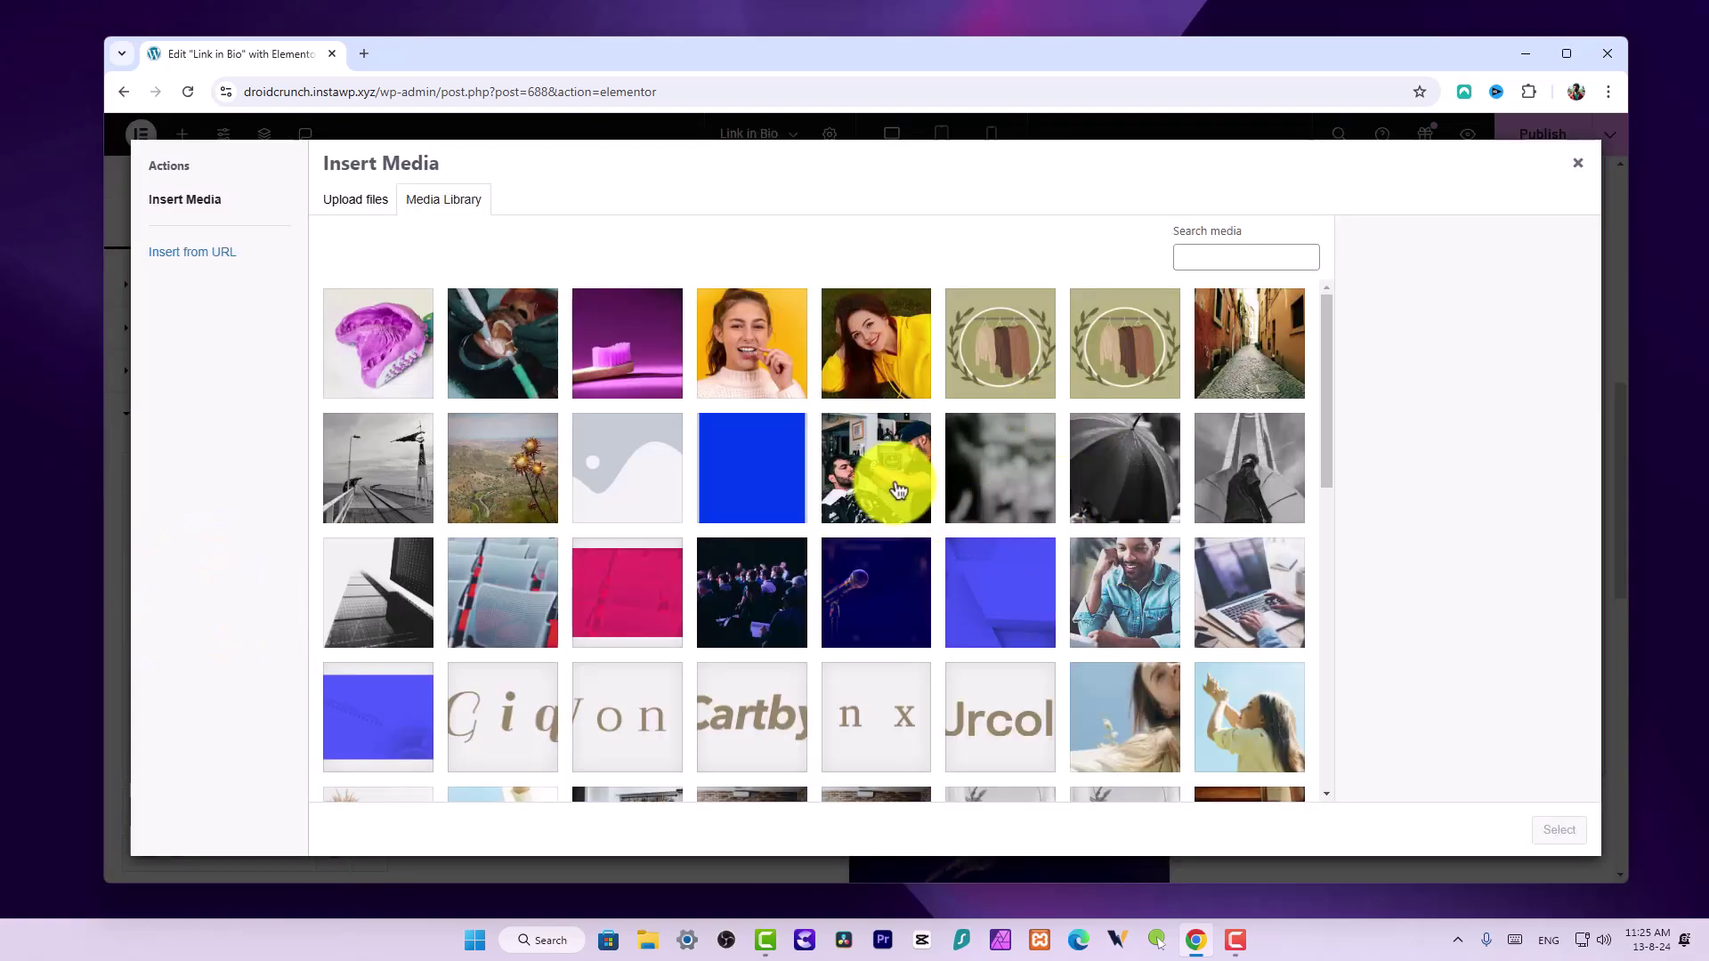
pyautogui.click(898, 488)
pyautogui.click(1582, 844)
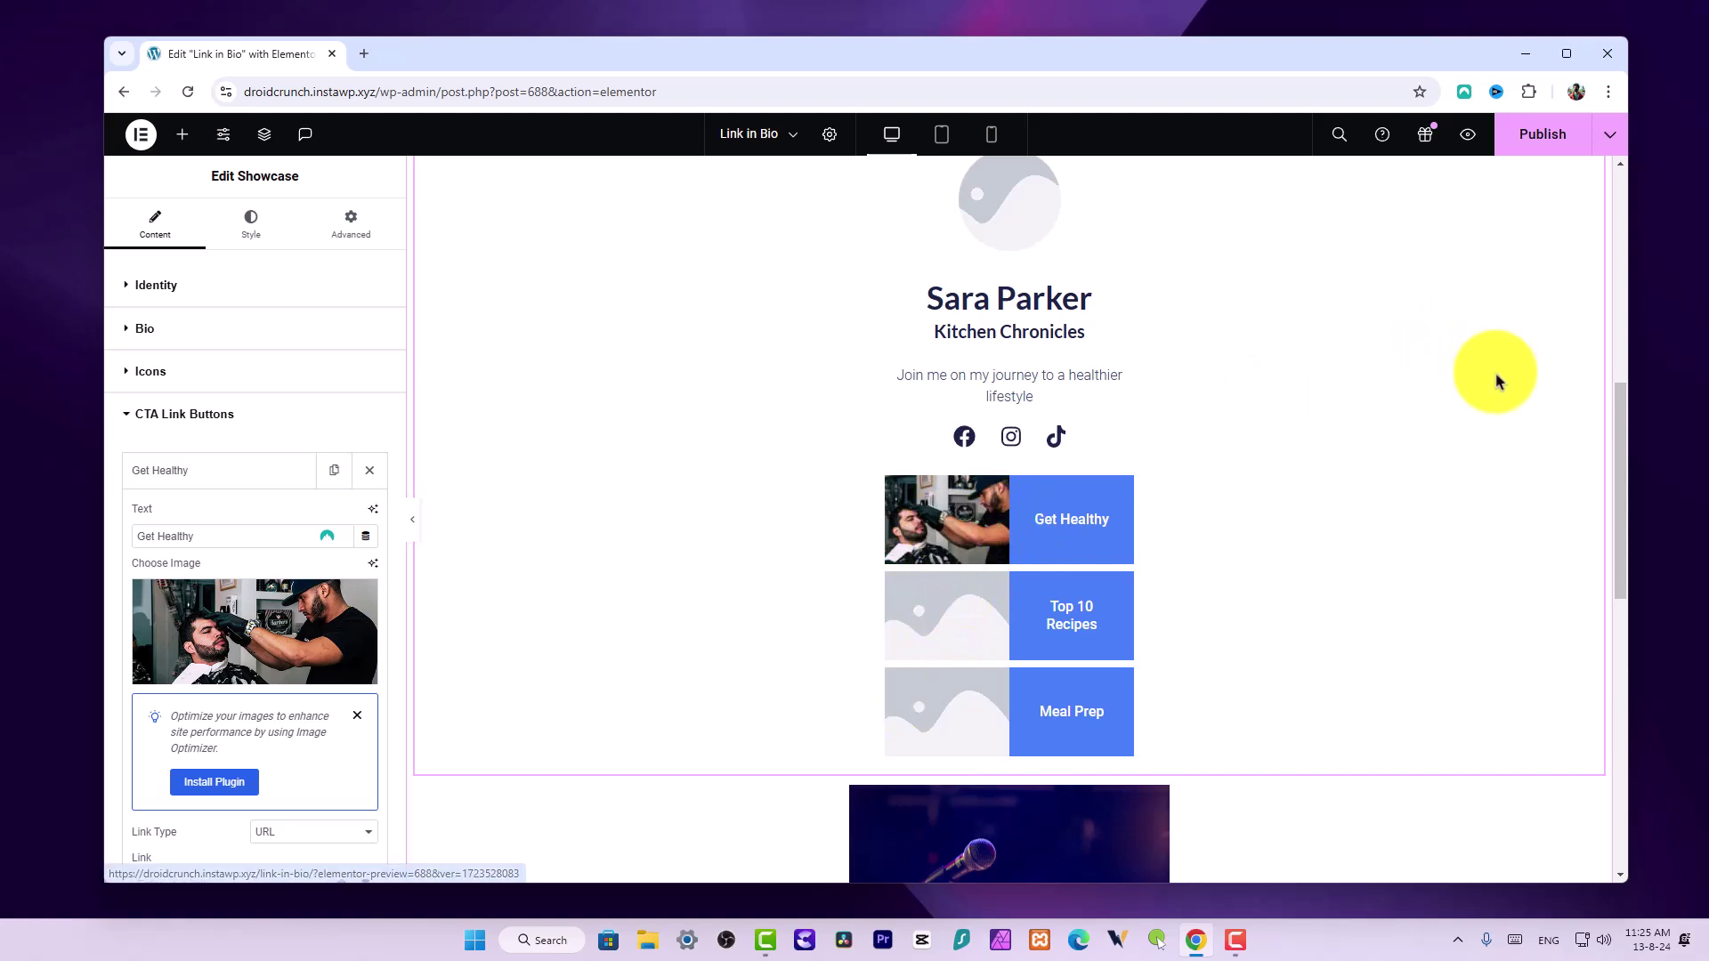
pyautogui.moveTo(1622, 418)
pyautogui.mouseDown()
pyautogui.moveTo(1620, 237)
pyautogui.moveTo(1618, 446)
pyautogui.moveTo(1627, 401)
pyautogui.mouseUp()
# Drop a Services widget below the Showcase block and expand its Get Healthy CTA item
pyautogui.click(171, 134)
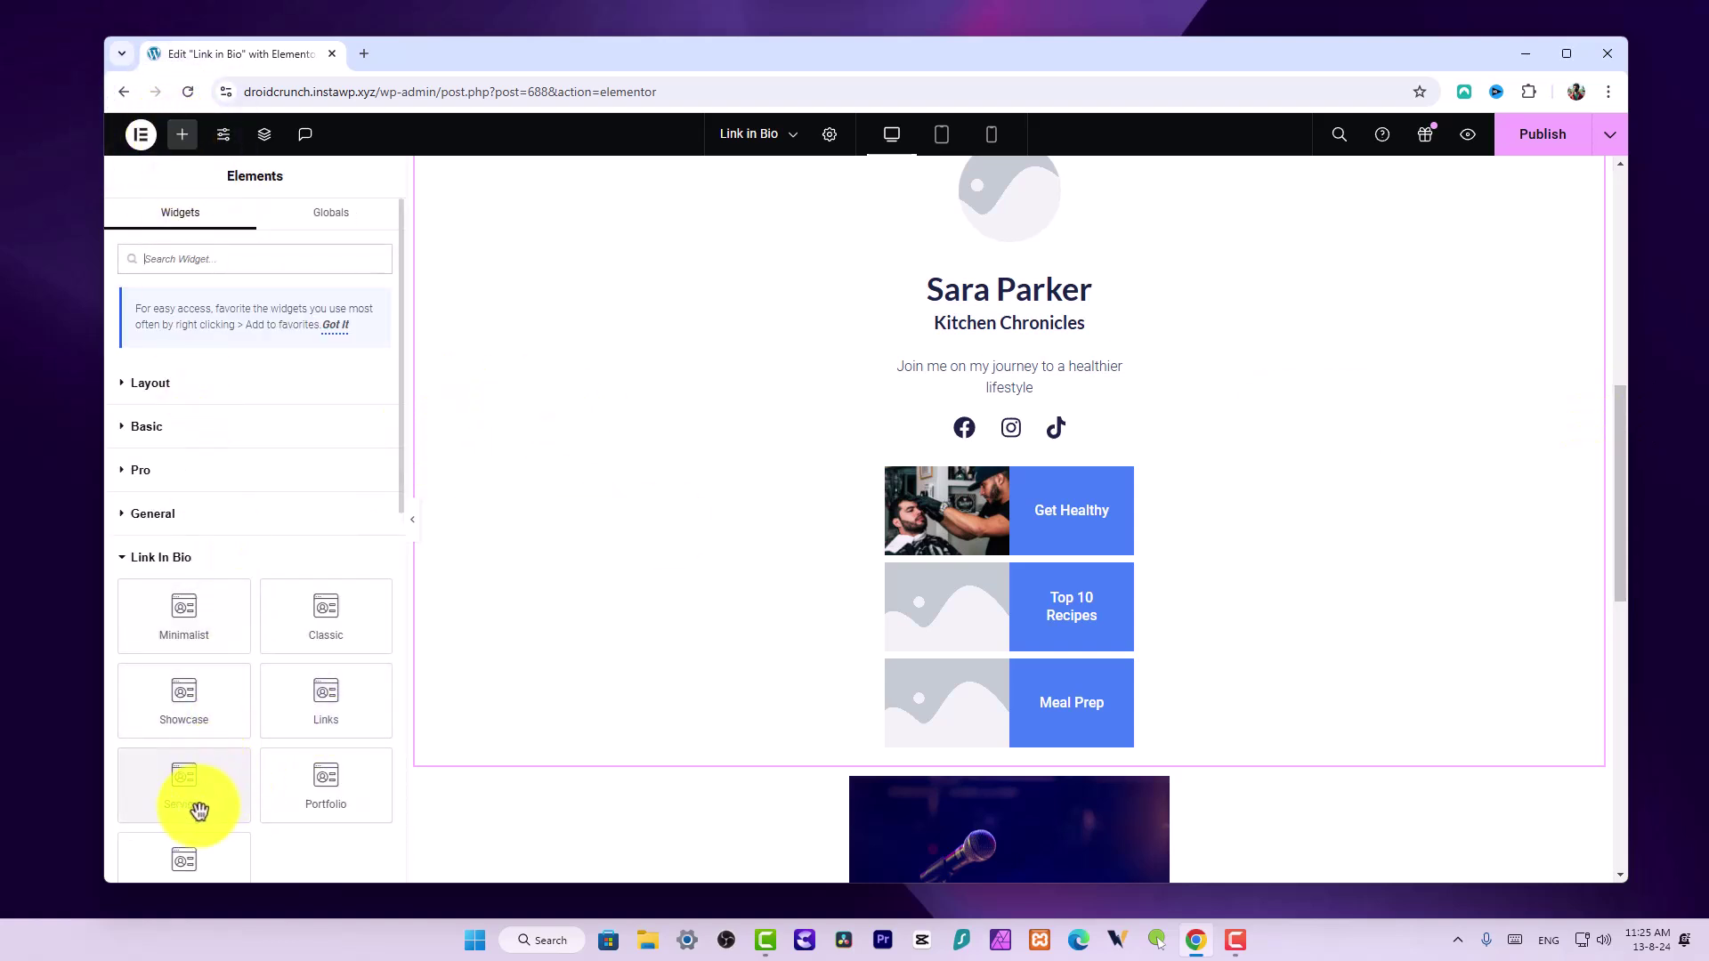
pyautogui.moveTo(199, 790); pyautogui.dragTo(828, 761)
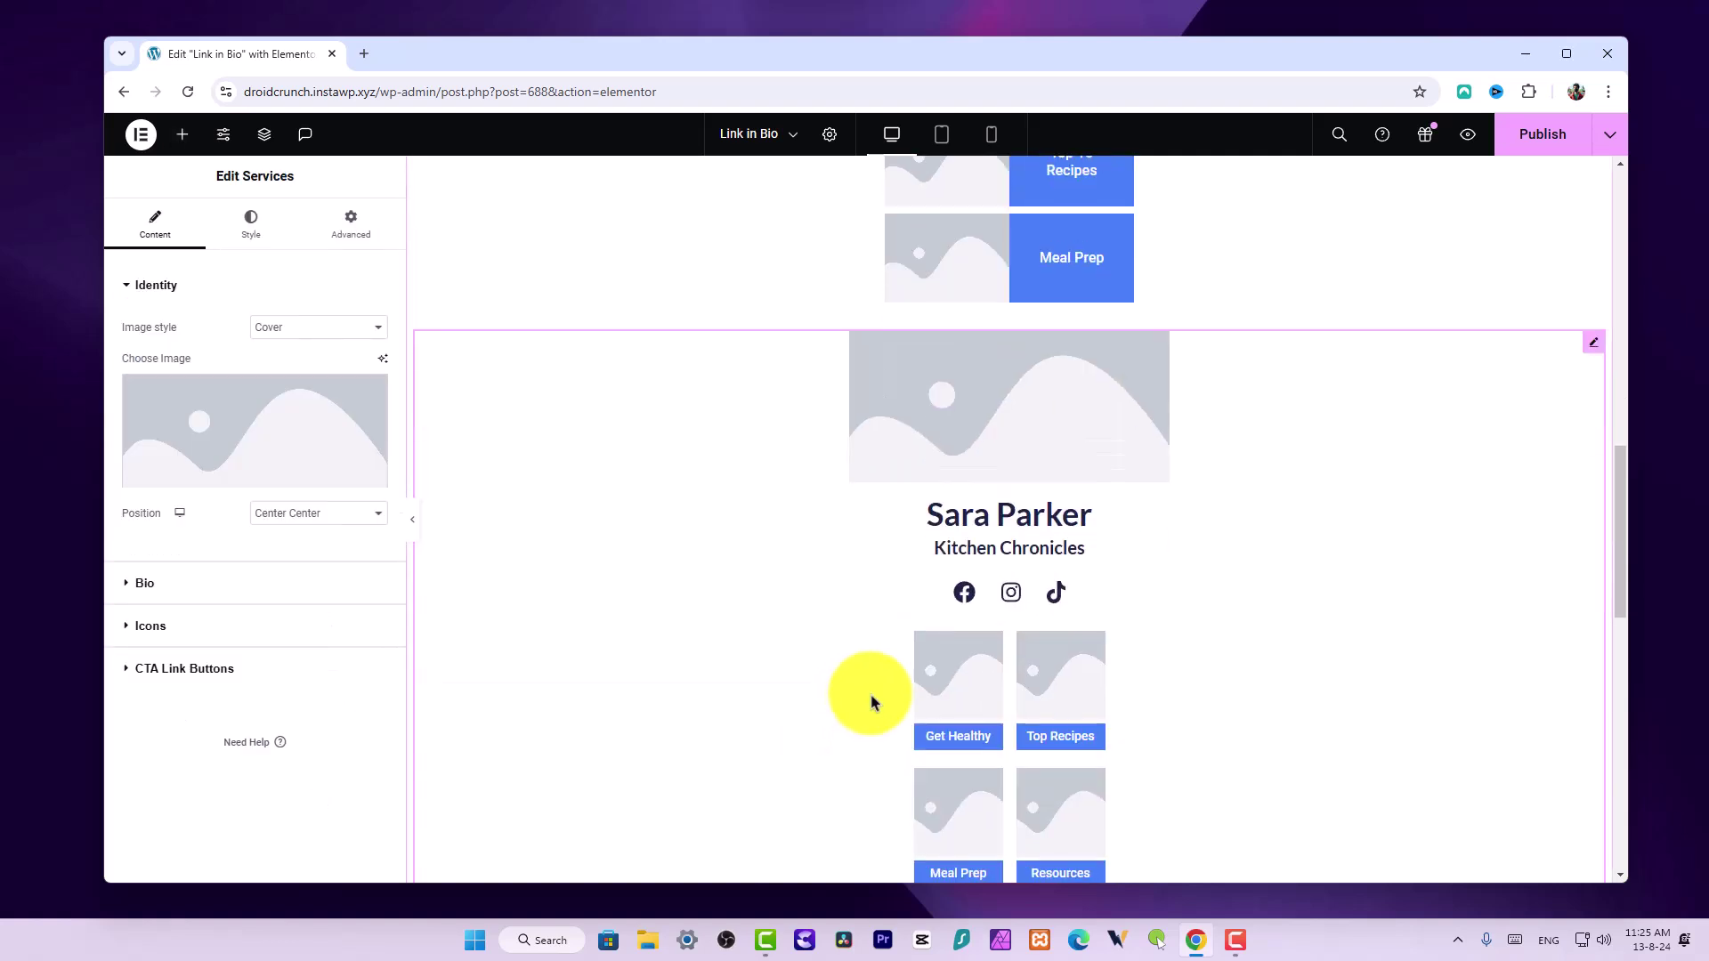
pyautogui.scroll(-2, 1051, 681)
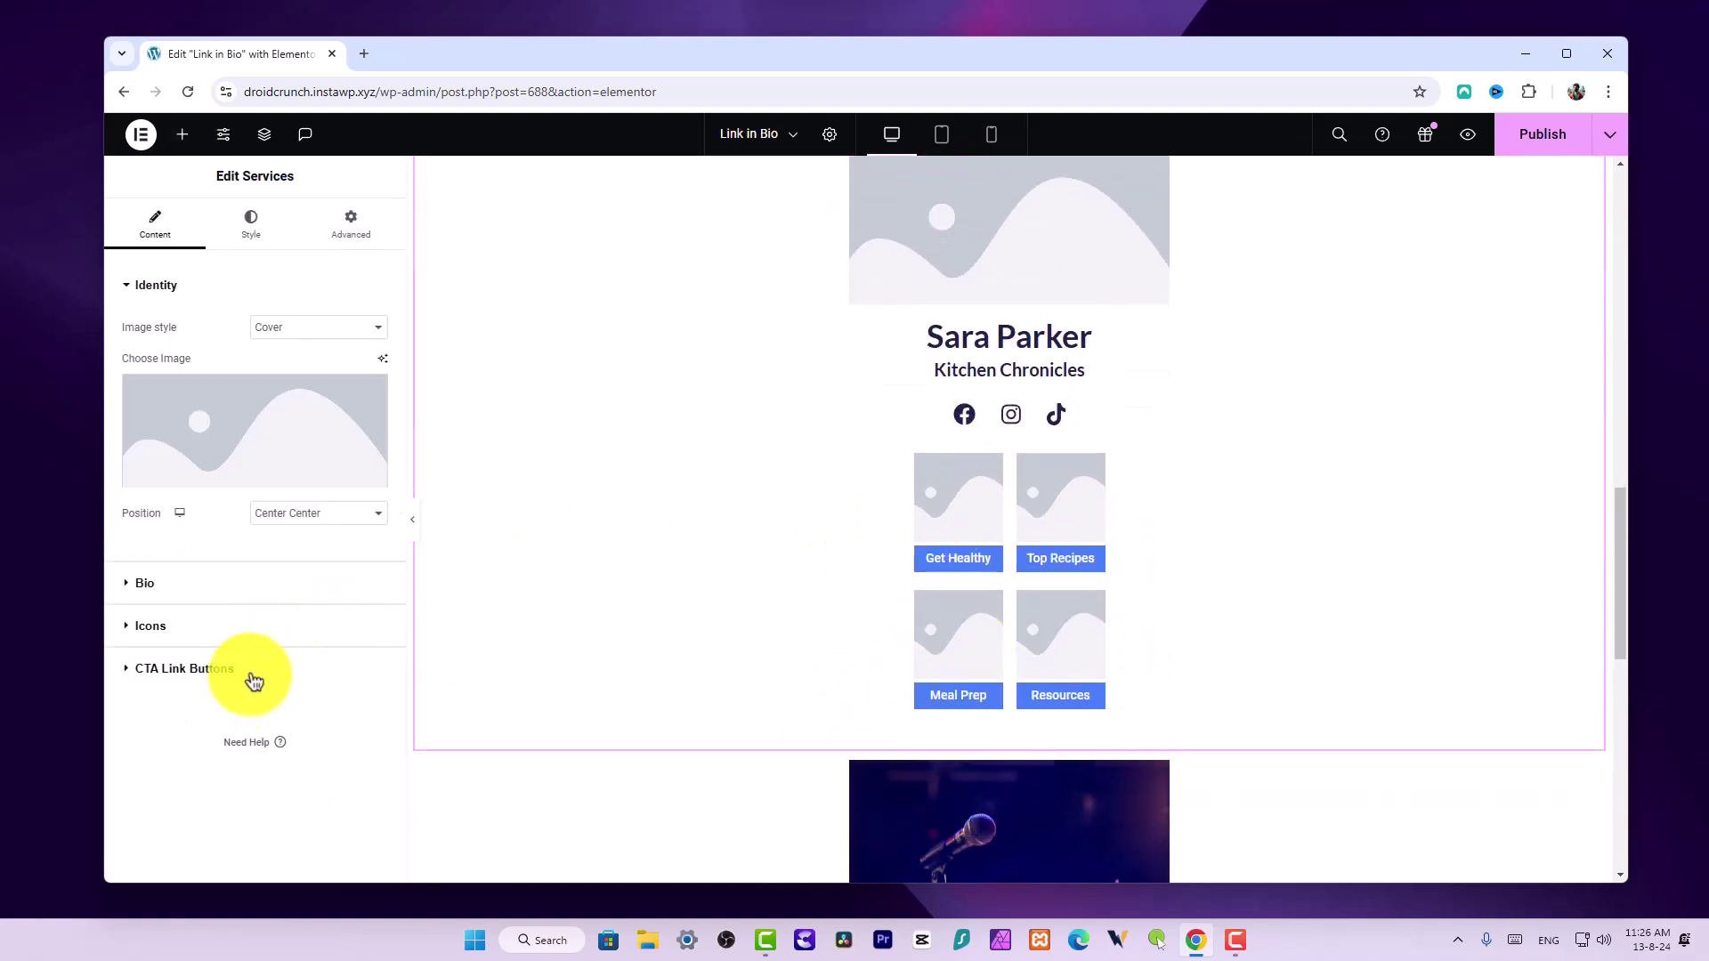
pyautogui.click(255, 674)
pyautogui.click(195, 472)
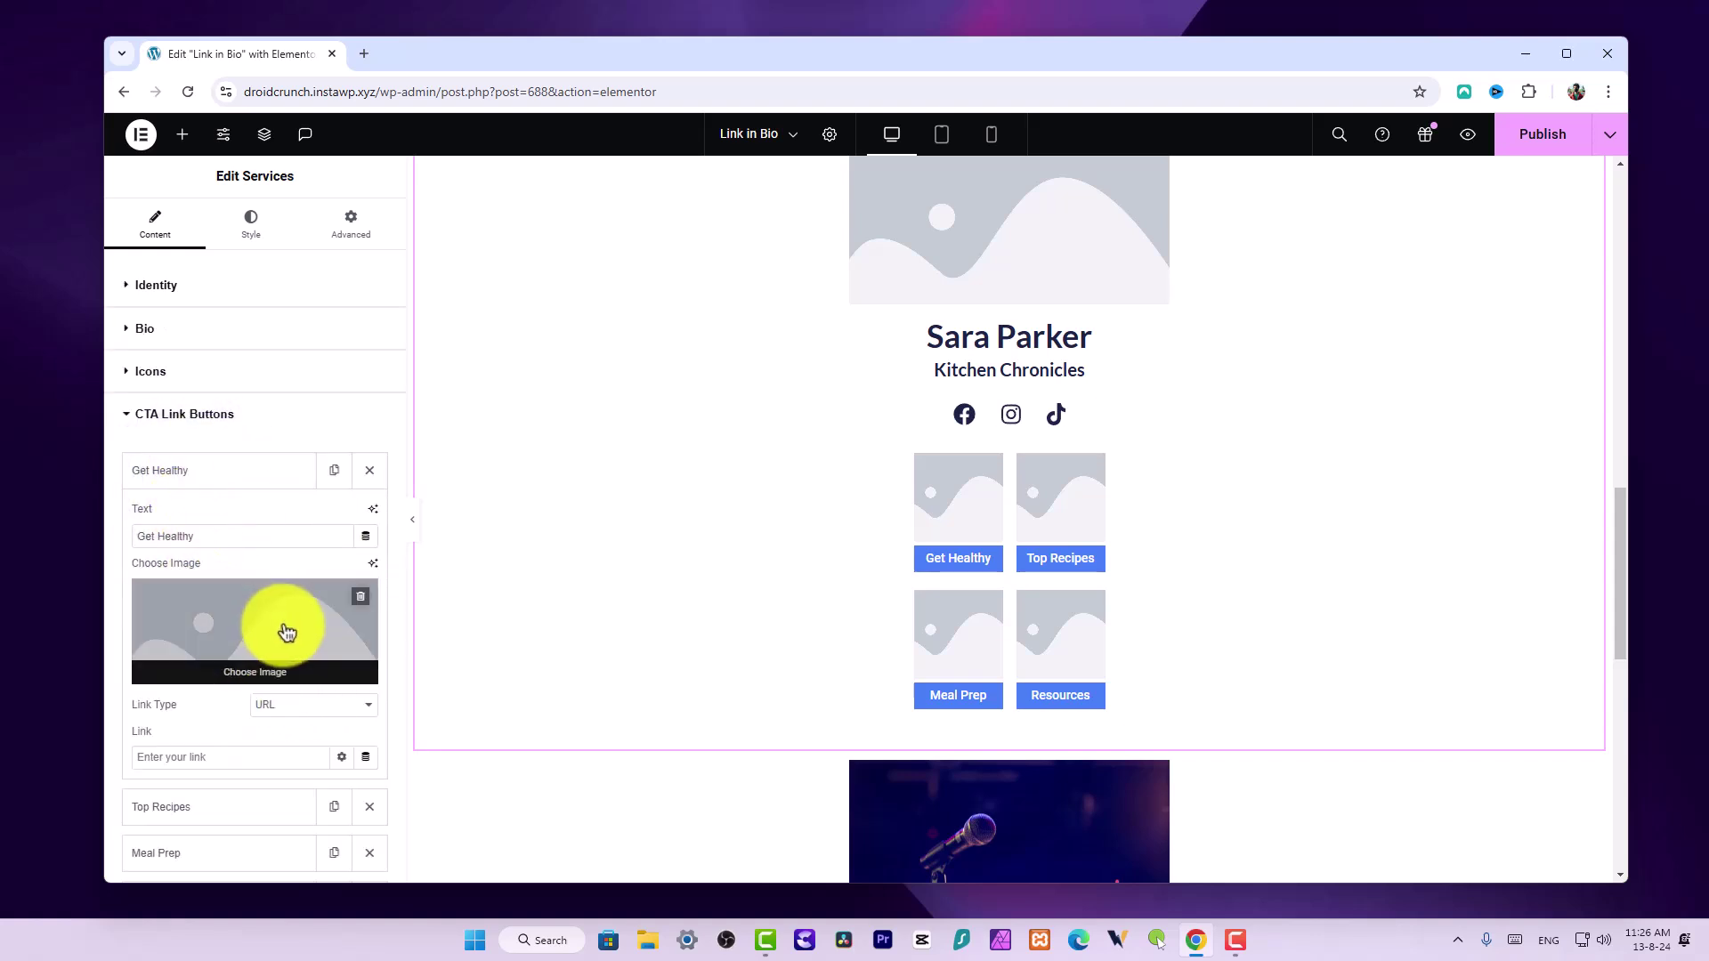
pyautogui.scroll(10, 1053, 553)
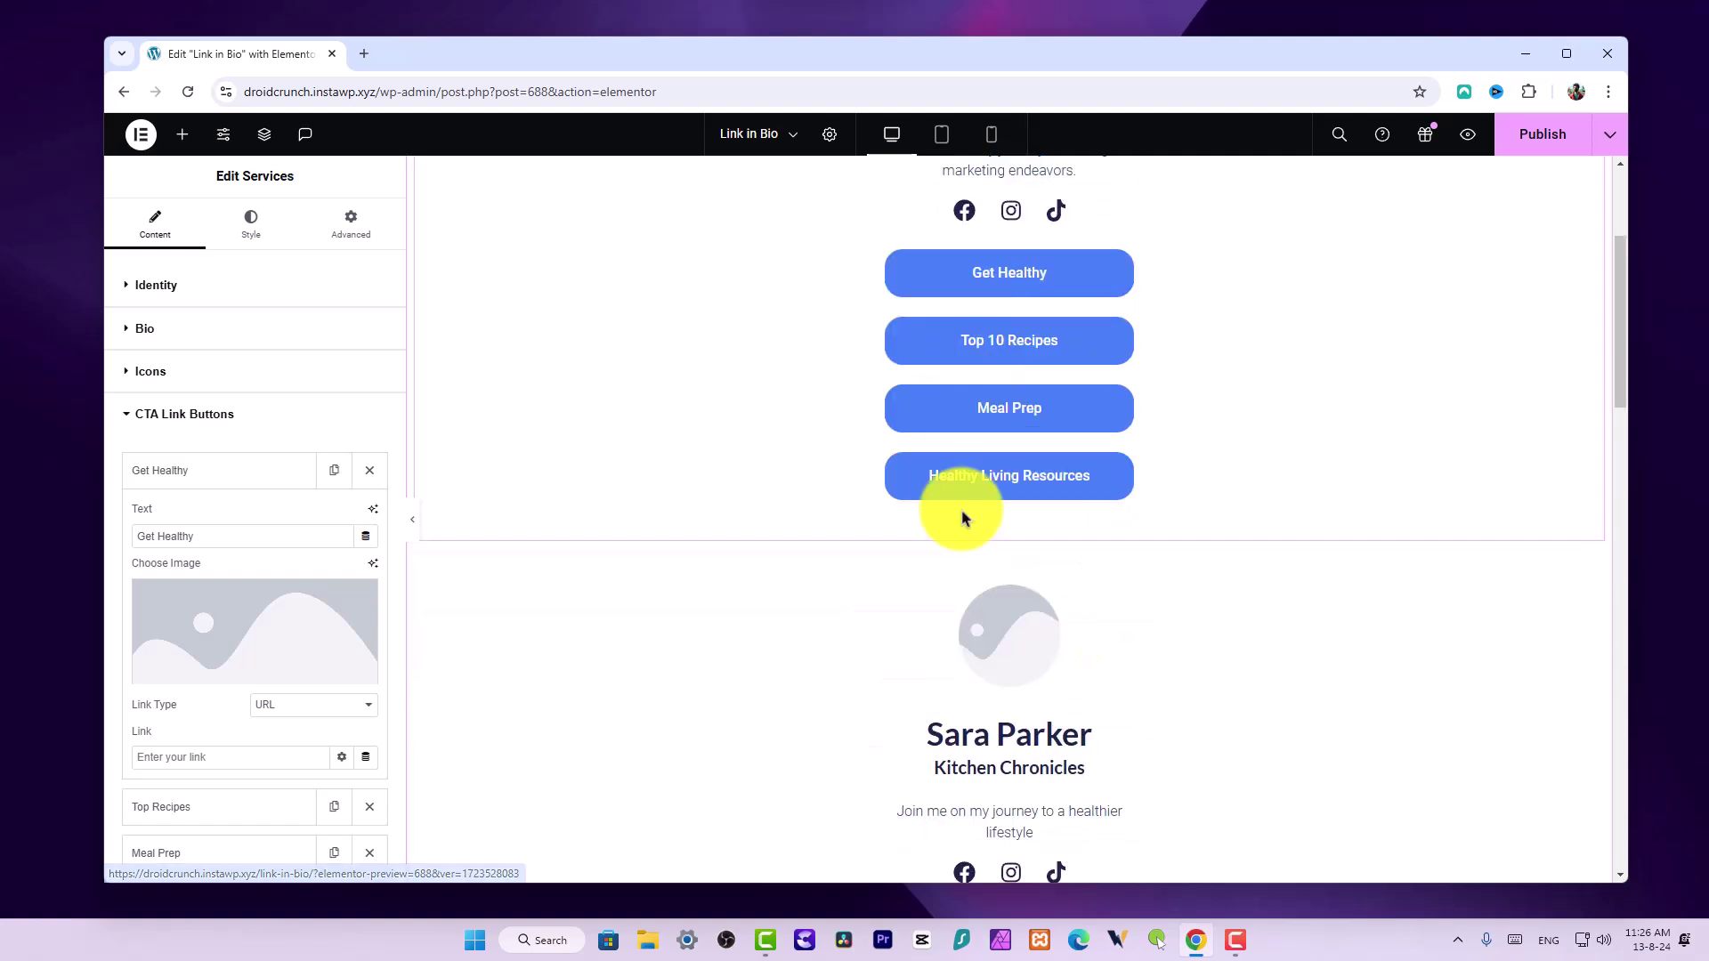
# Open the Minimalist card's Get Healthy CTA settings to review its WhatsApp link type
pyautogui.click(1121, 390)
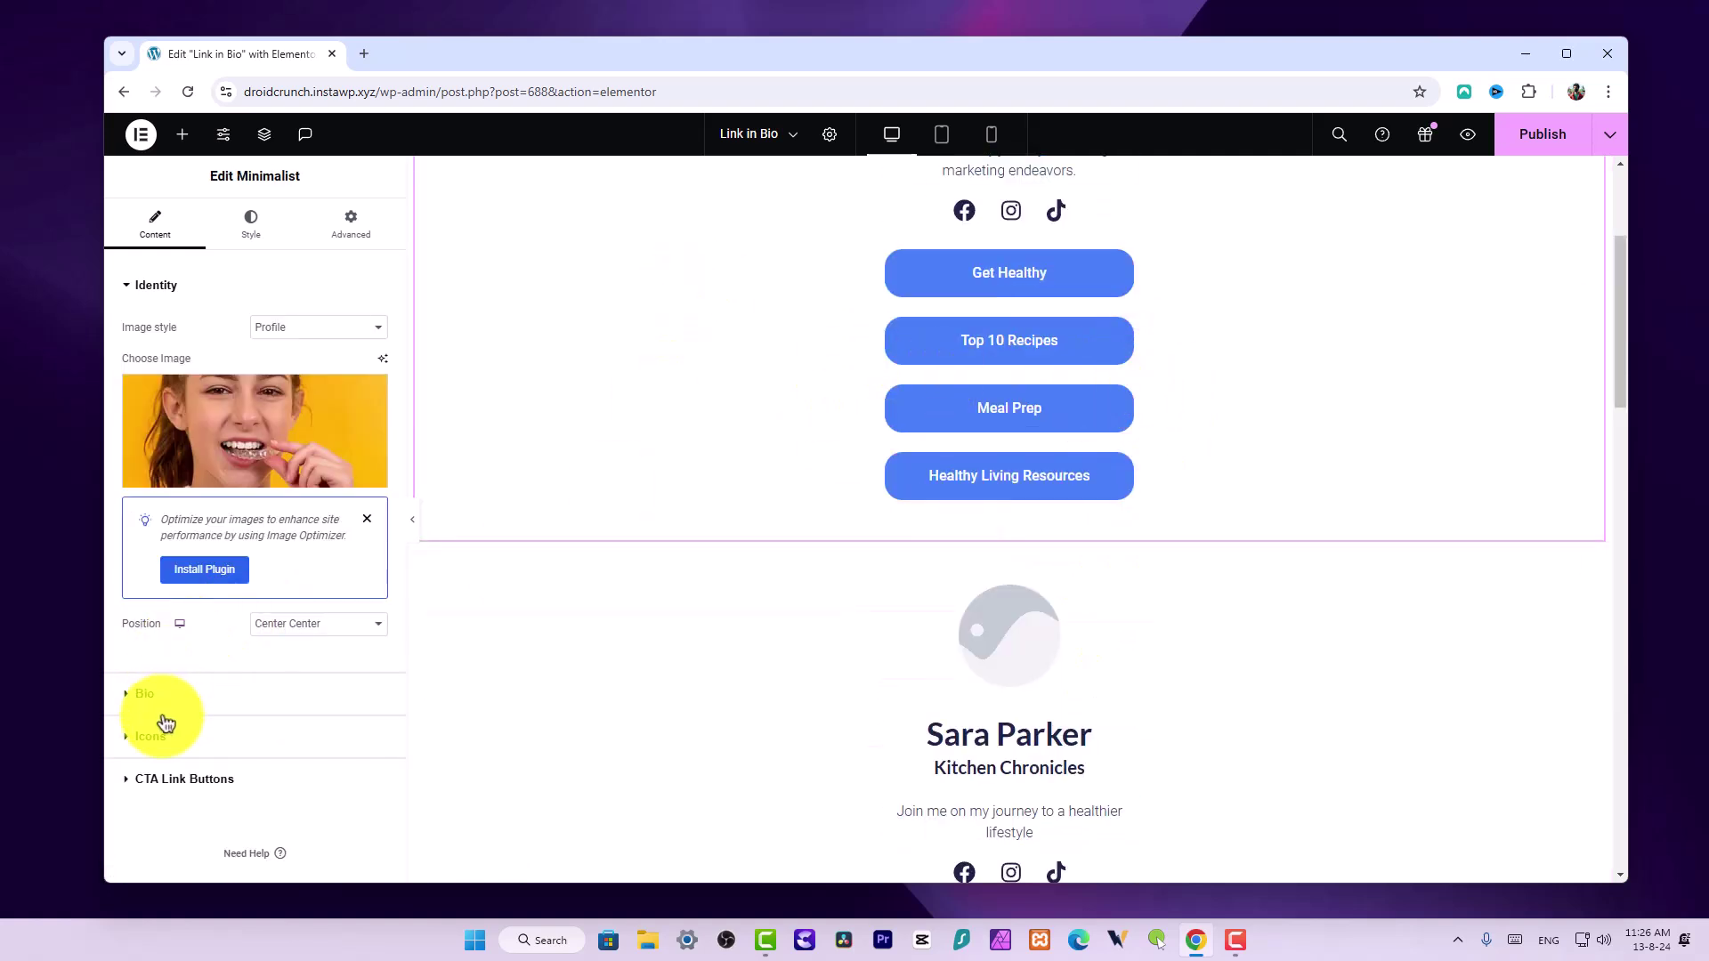
pyautogui.click(165, 777)
pyautogui.click(202, 471)
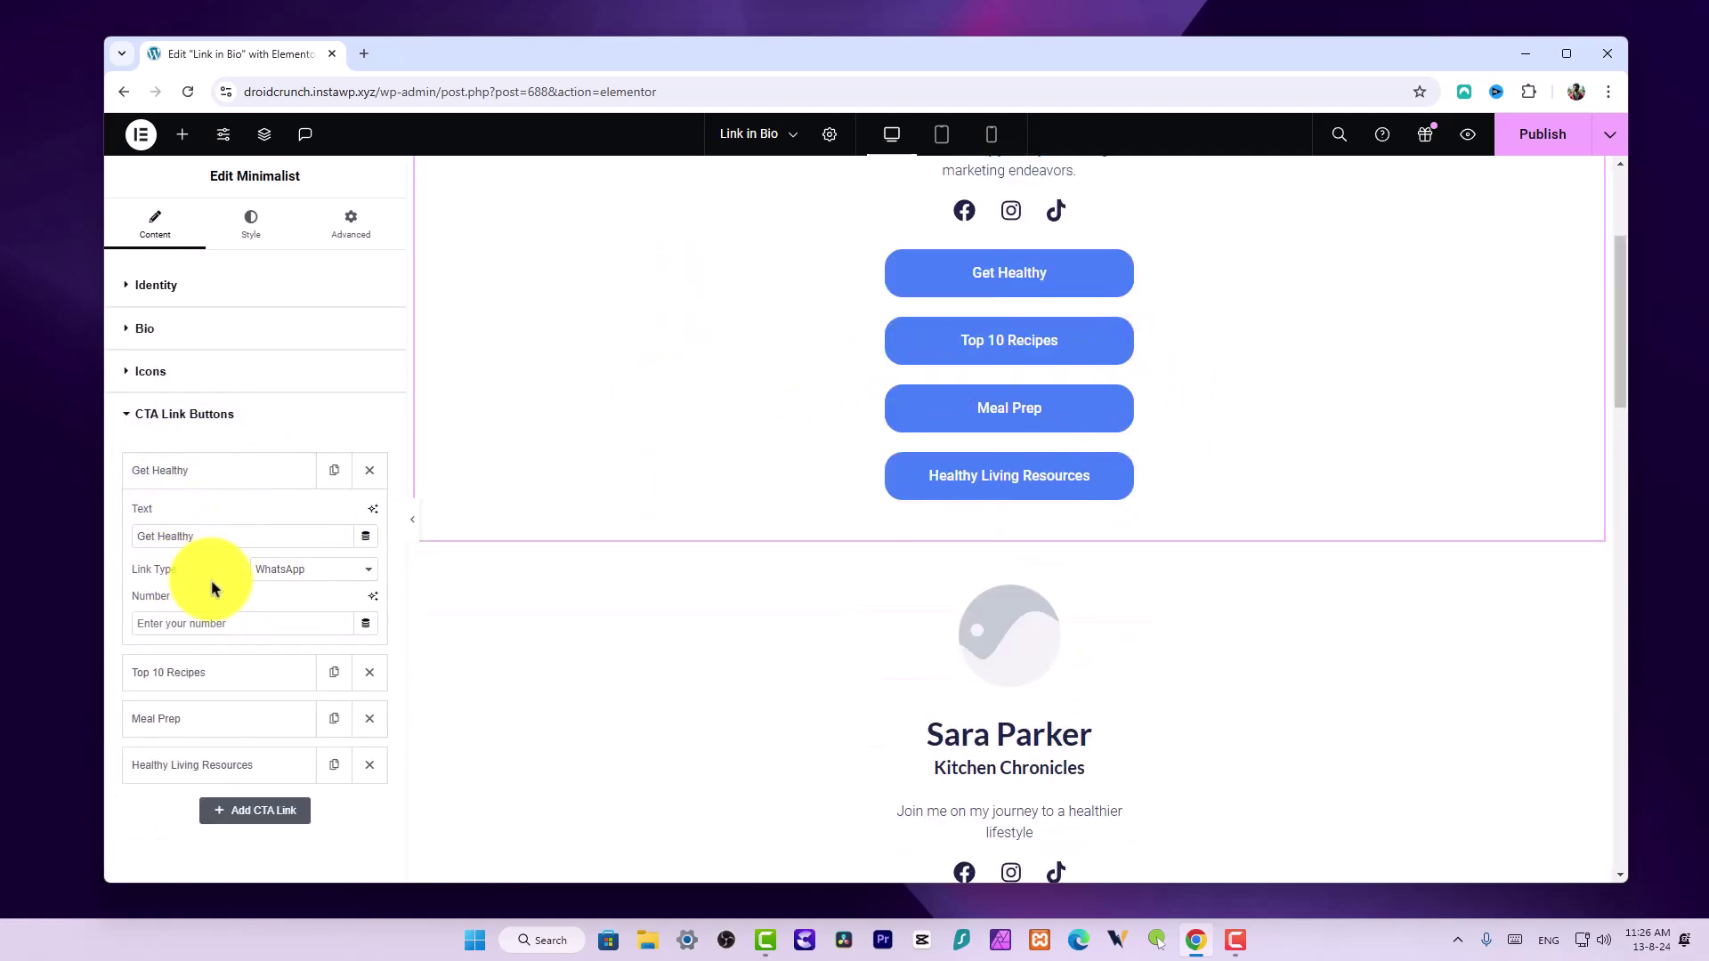
pyautogui.scroll(-8, 926, 516)
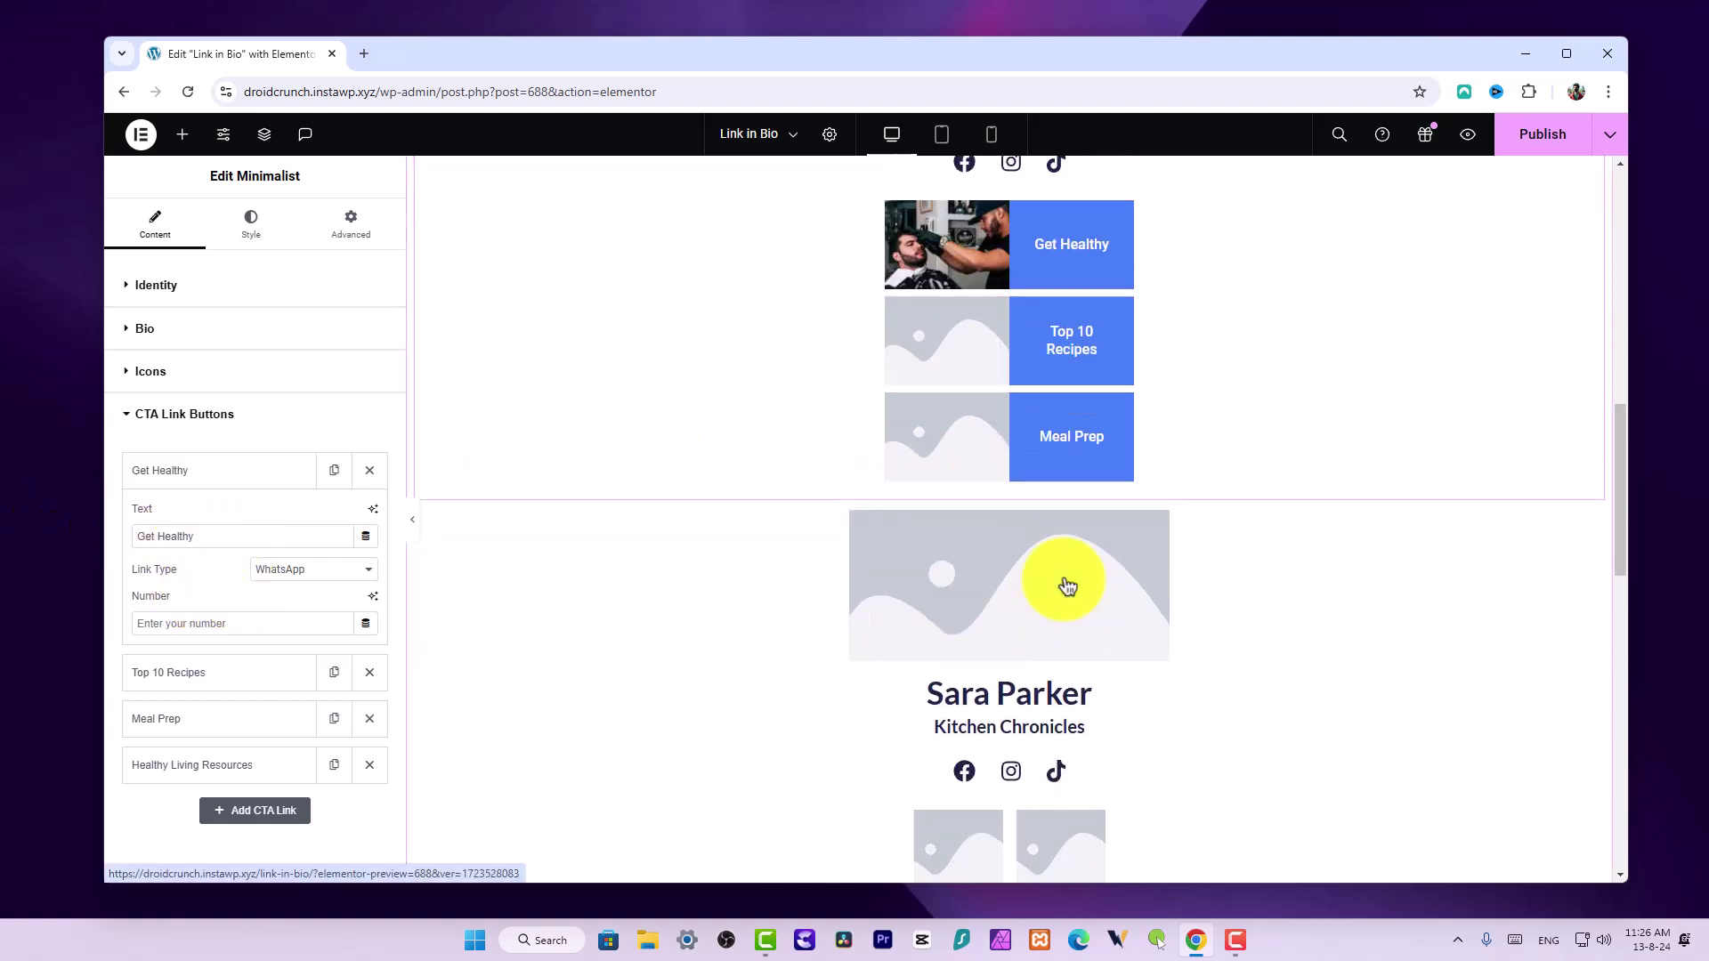
pyautogui.scroll(8, 1315, 623)
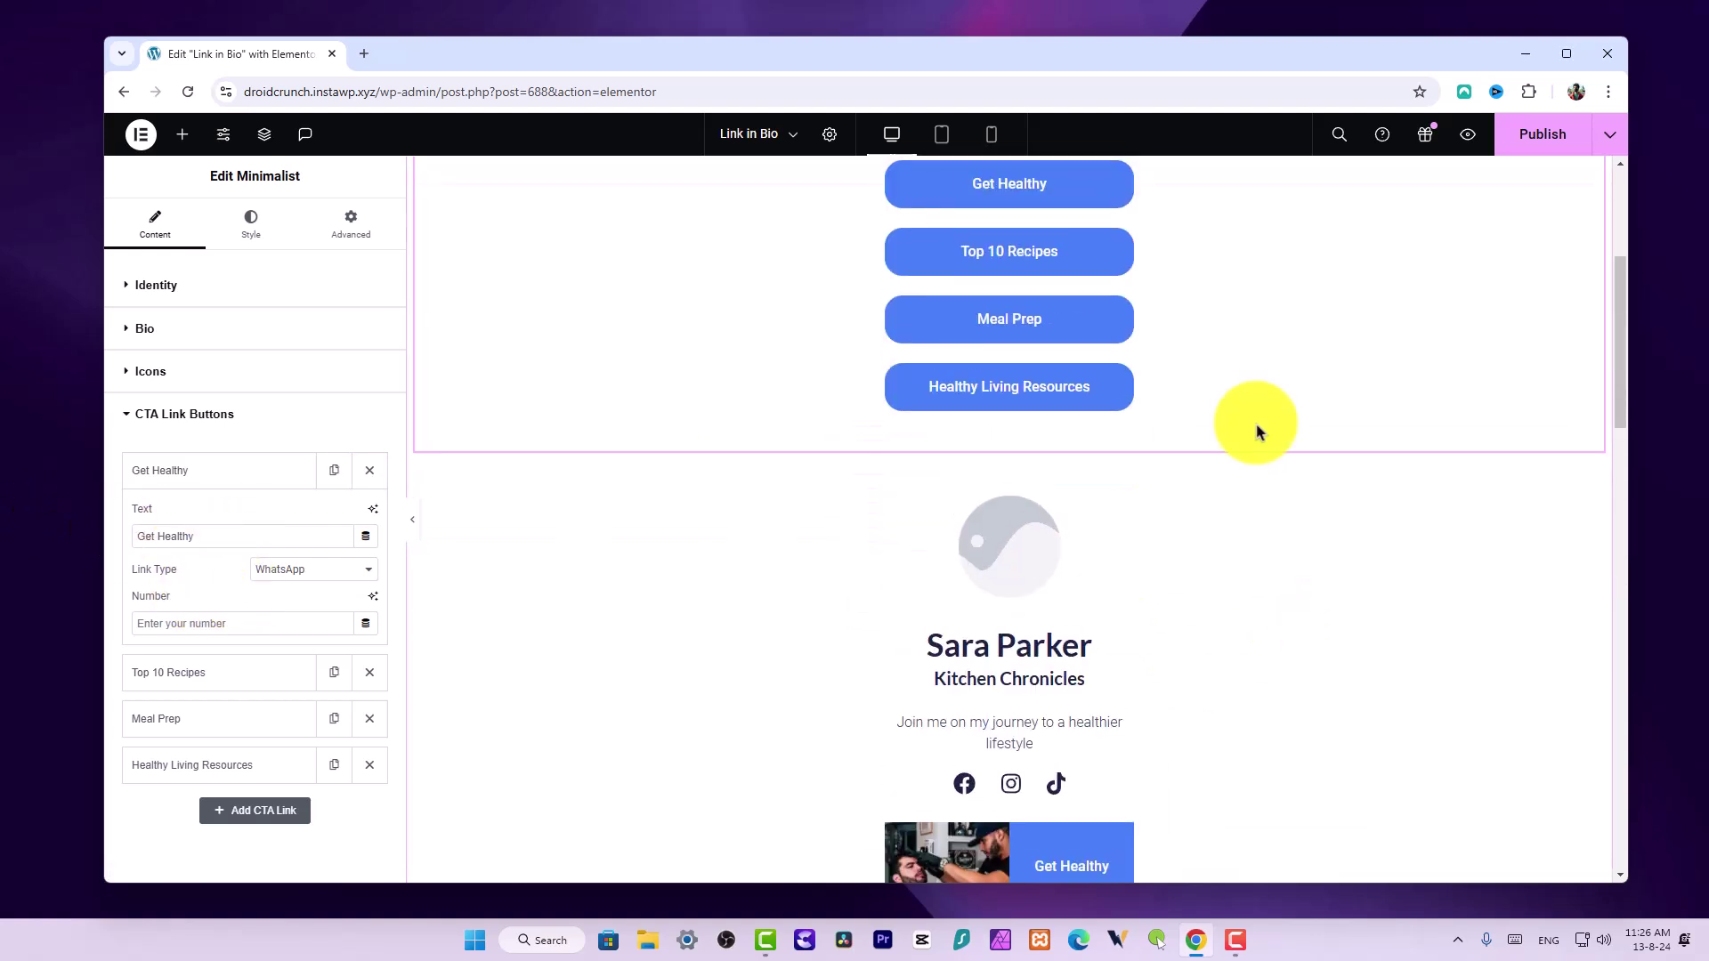
pyautogui.scroll(-5, 1157, 676)
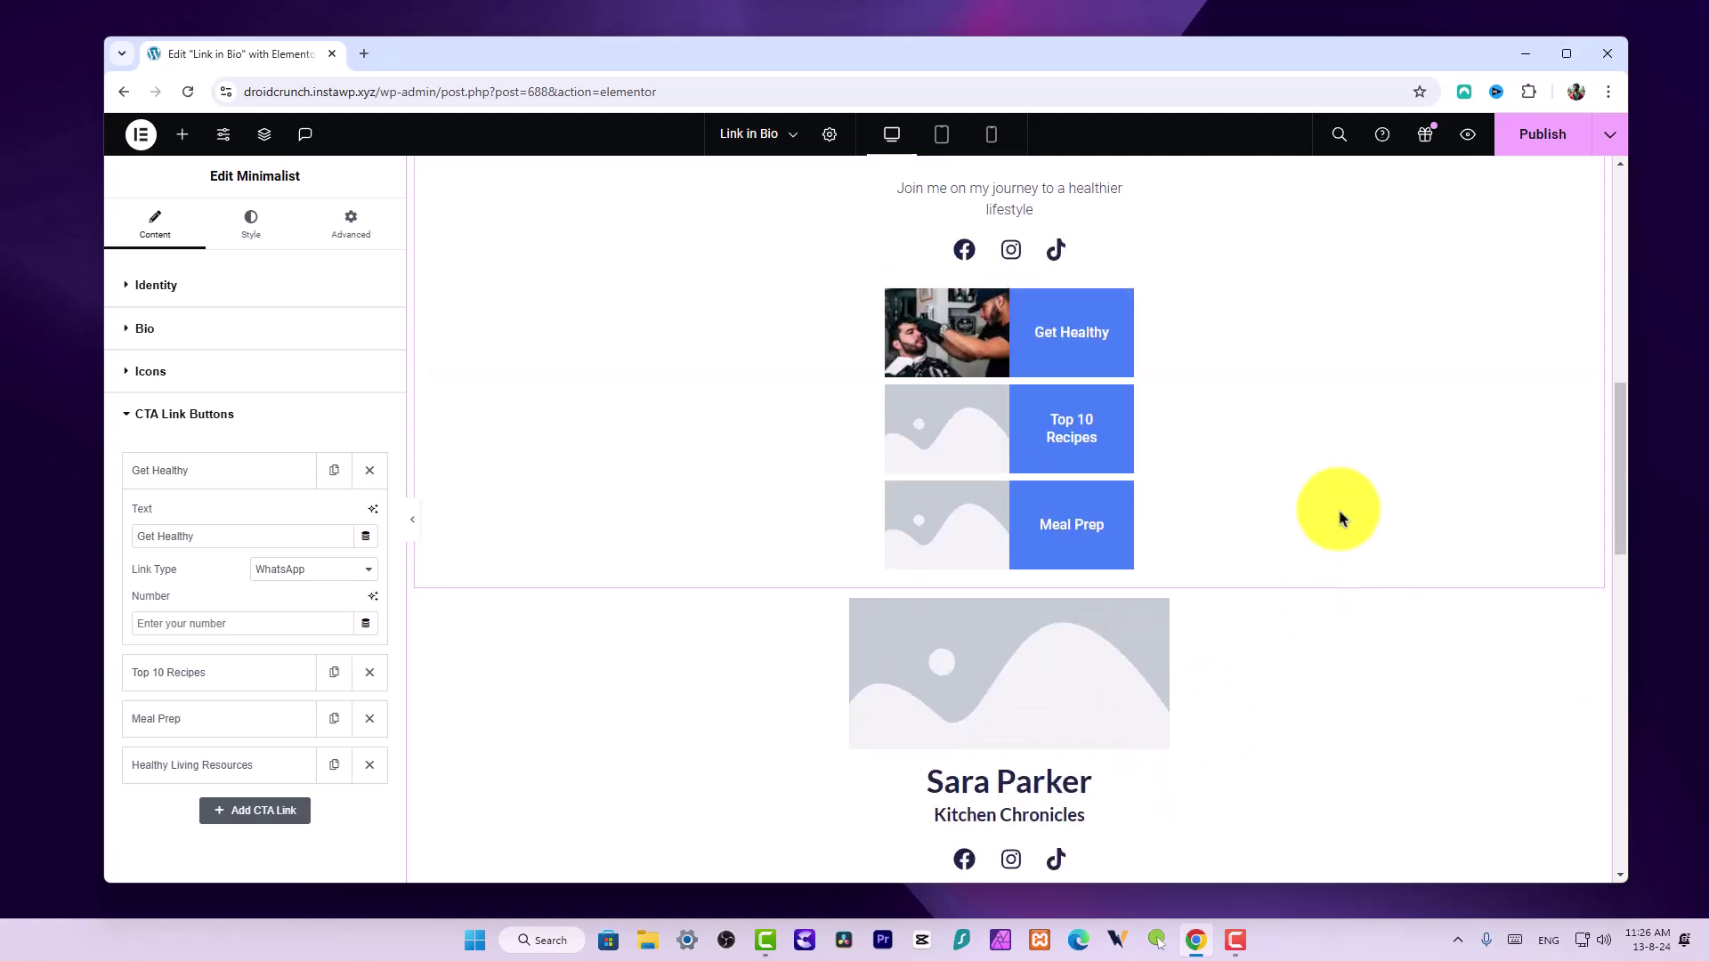
pyautogui.scroll(5, 1184, 623)
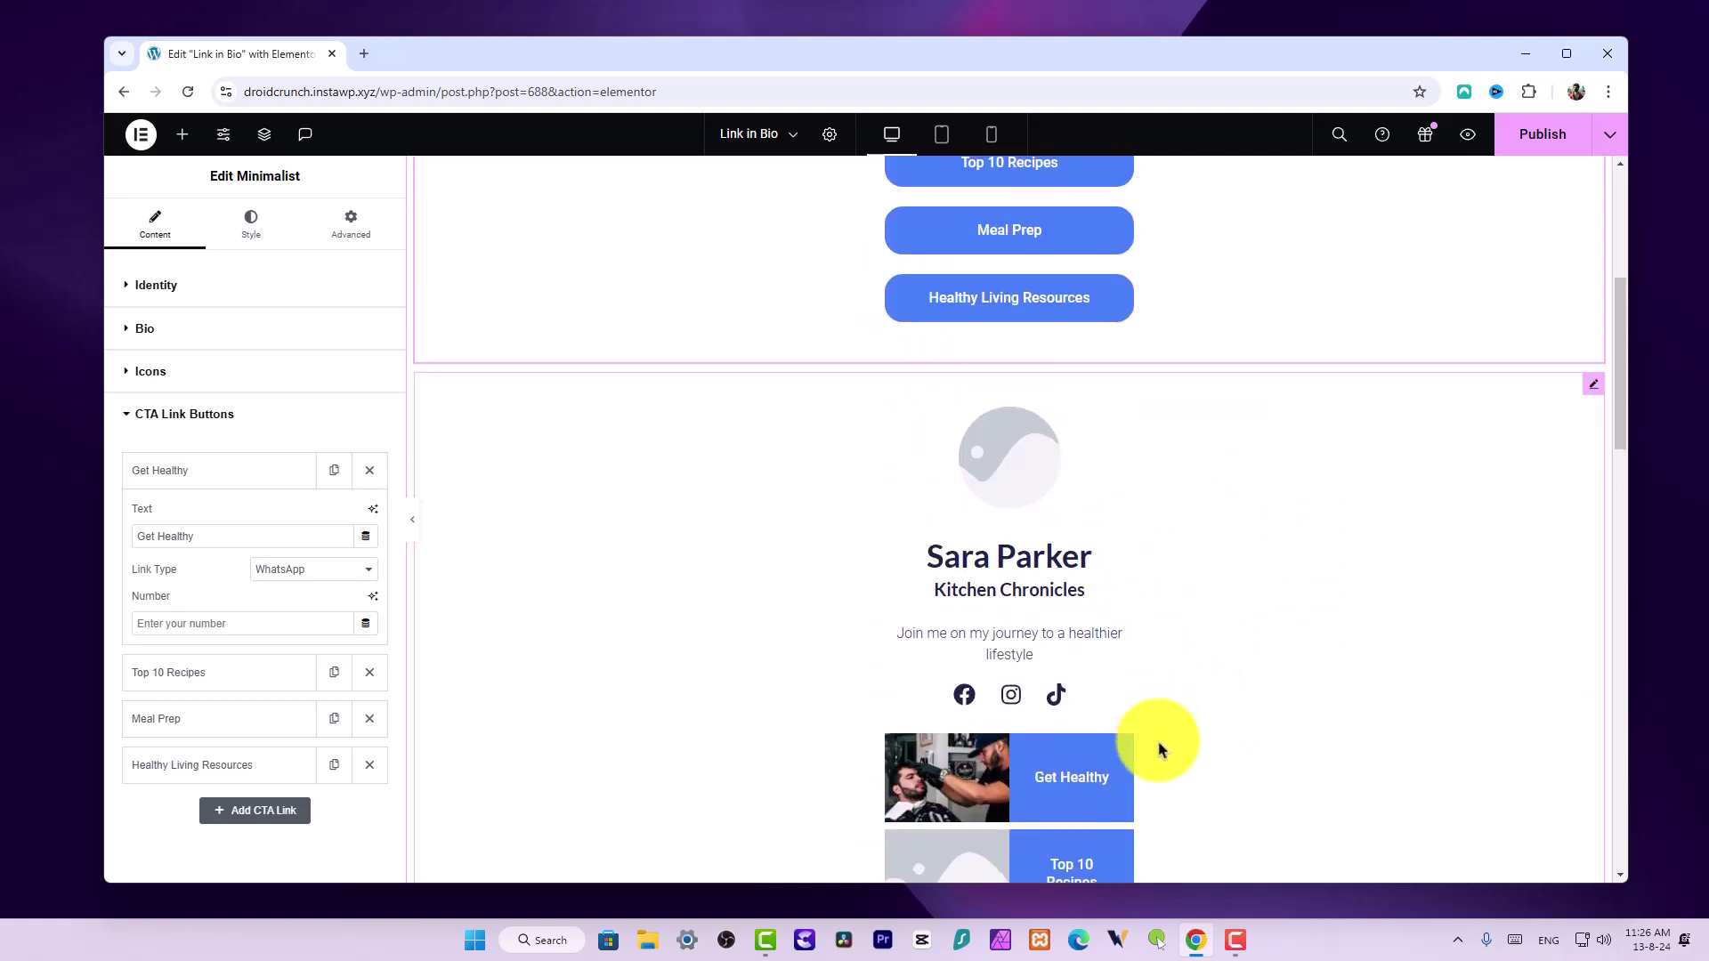
pyautogui.scroll(-6, 1174, 783)
pyautogui.scroll(9, 1068, 712)
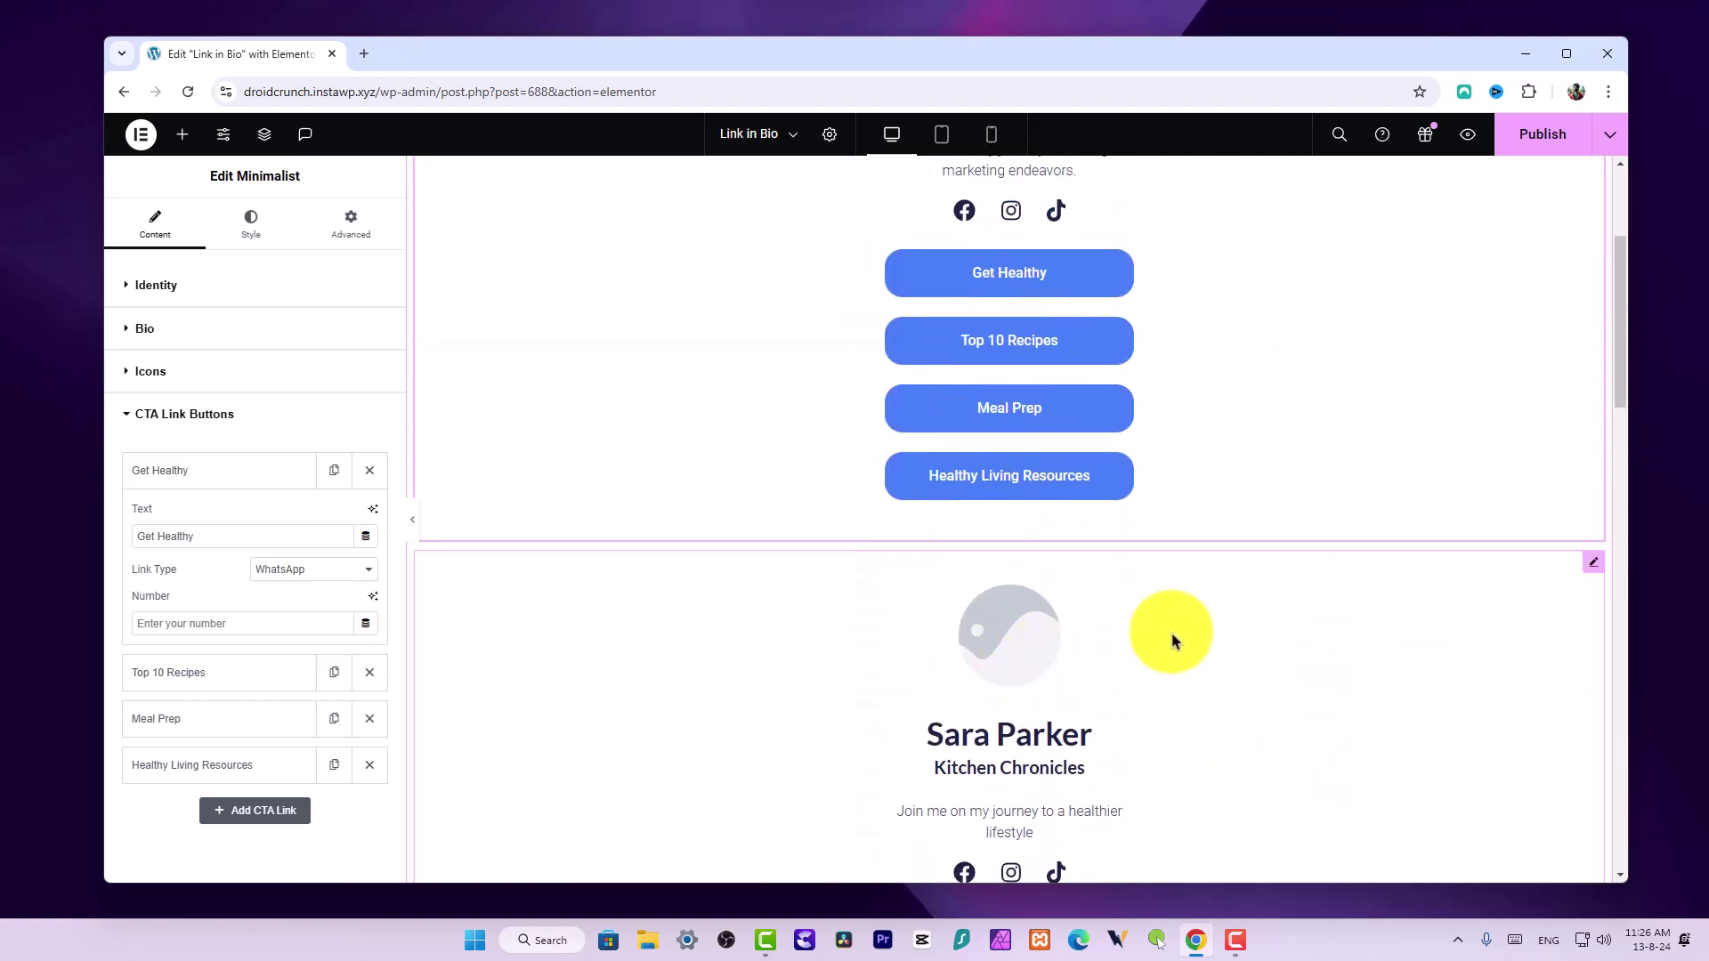
pyautogui.scroll(3, 1183, 588)
pyautogui.scroll(-10, 1171, 580)
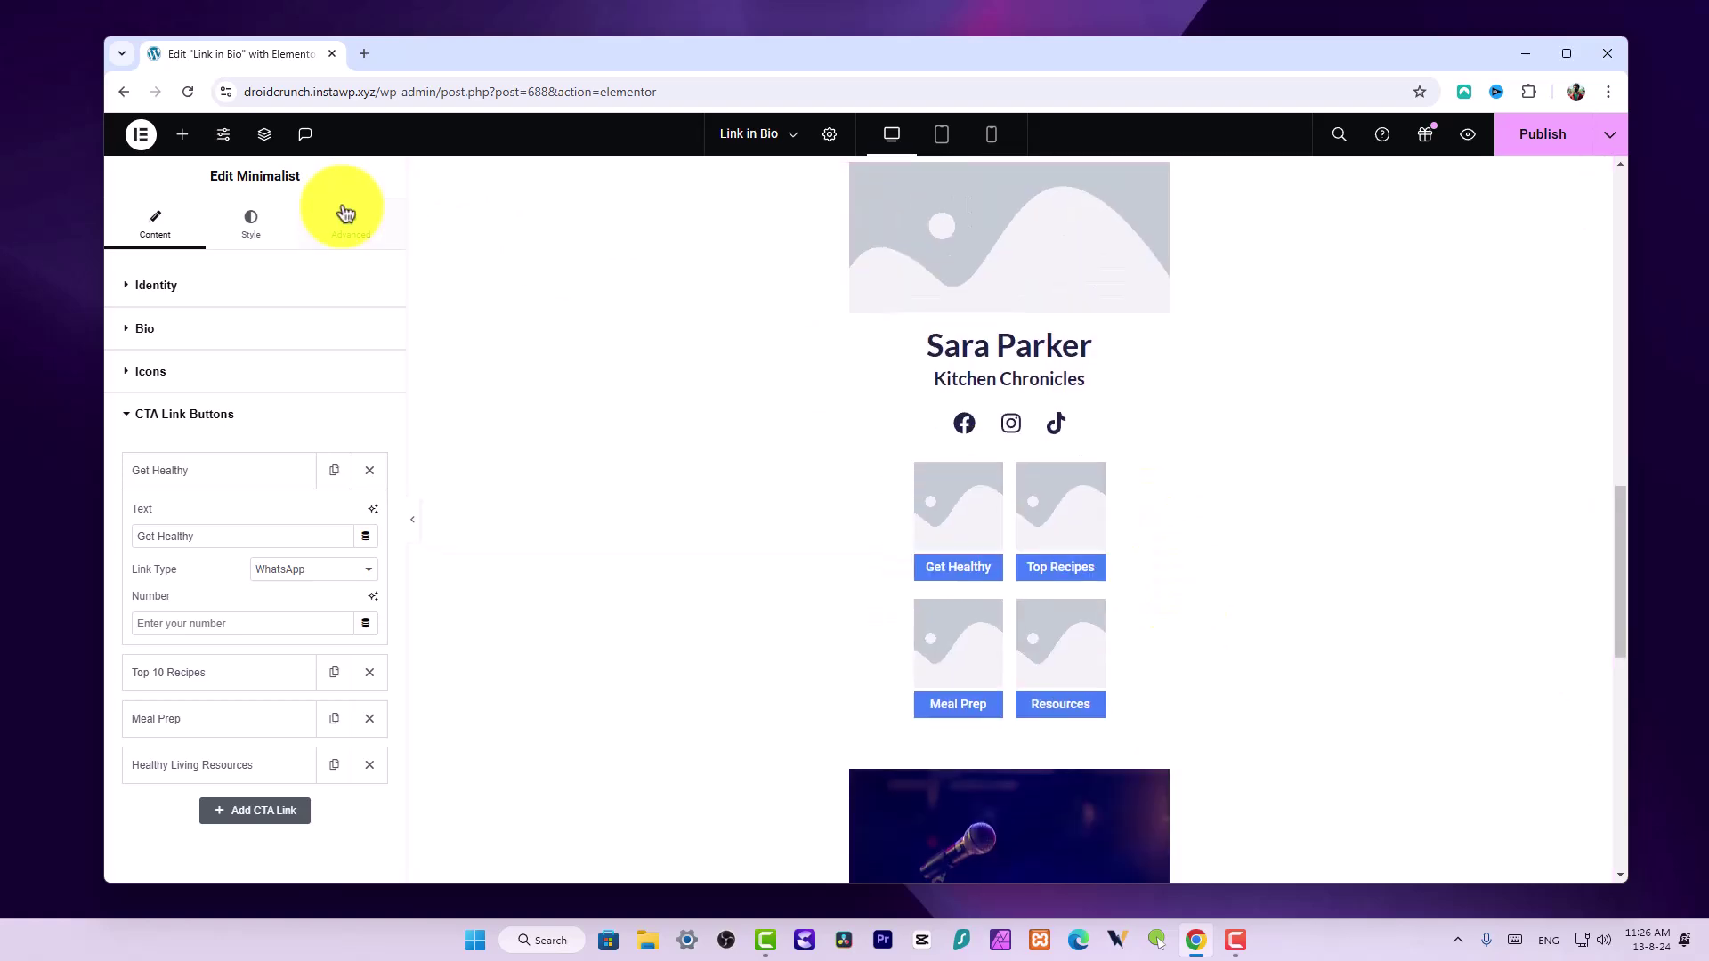
pyautogui.scroll(-2, 1098, 564)
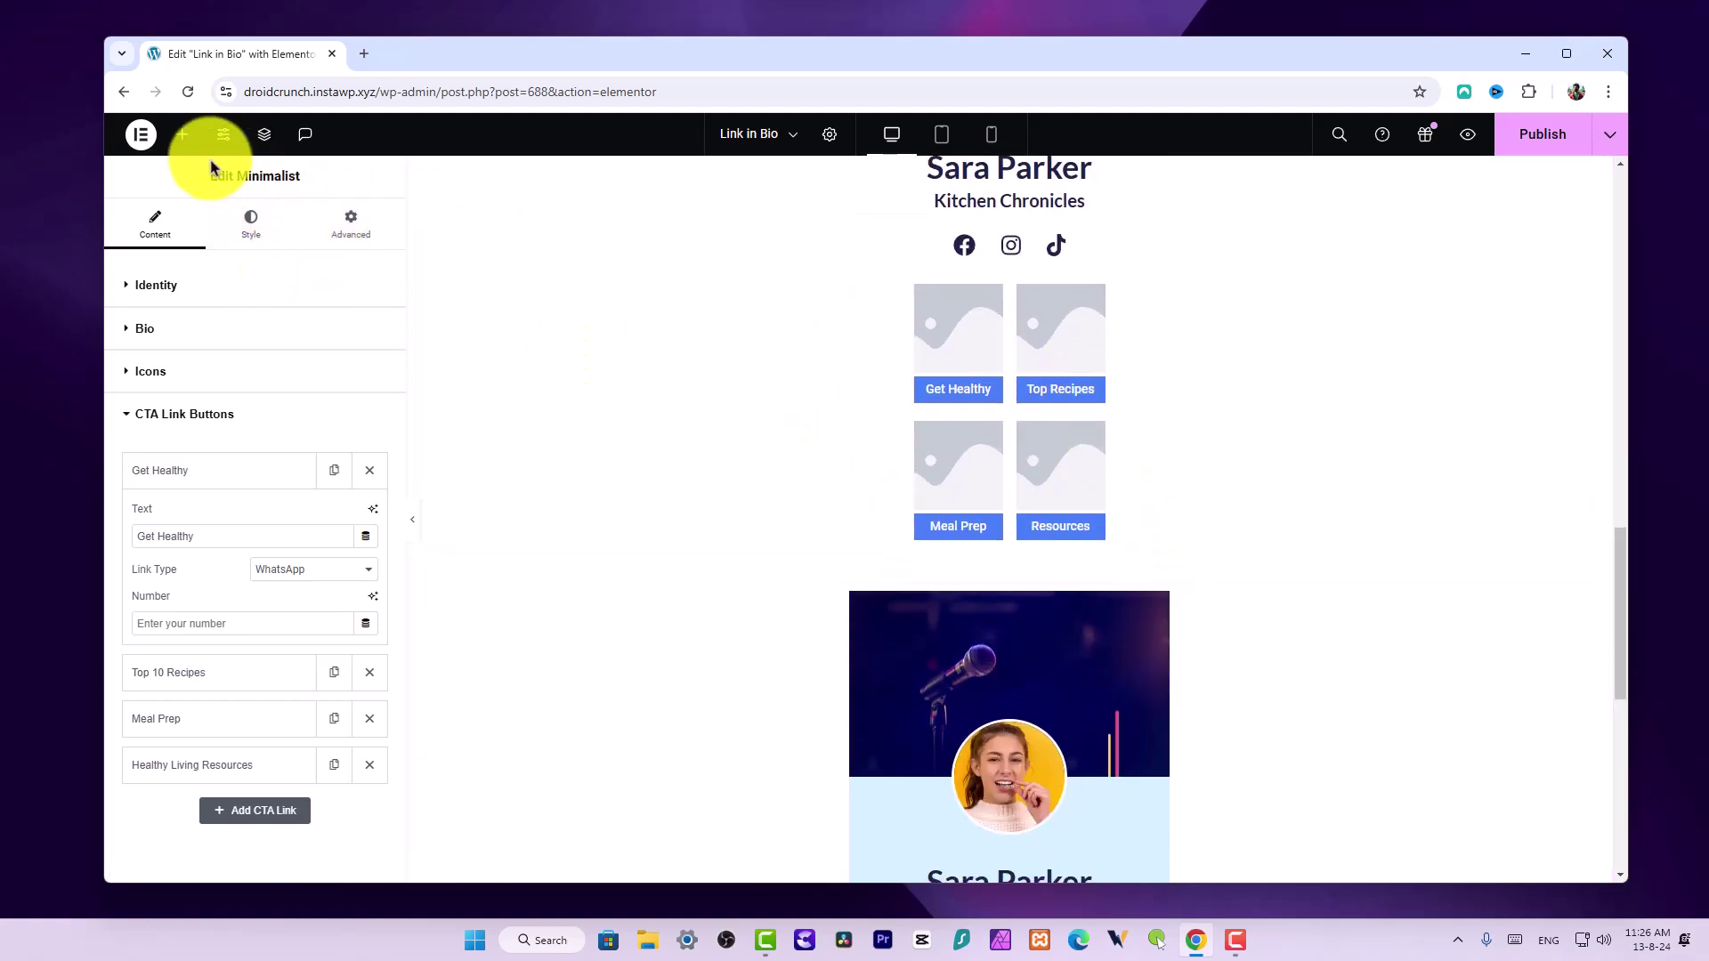
# Drag a Business Card Link In Bio widget onto the page below the Singer card
pyautogui.click(180, 135)
pyautogui.scroll(-3, 258, 534)
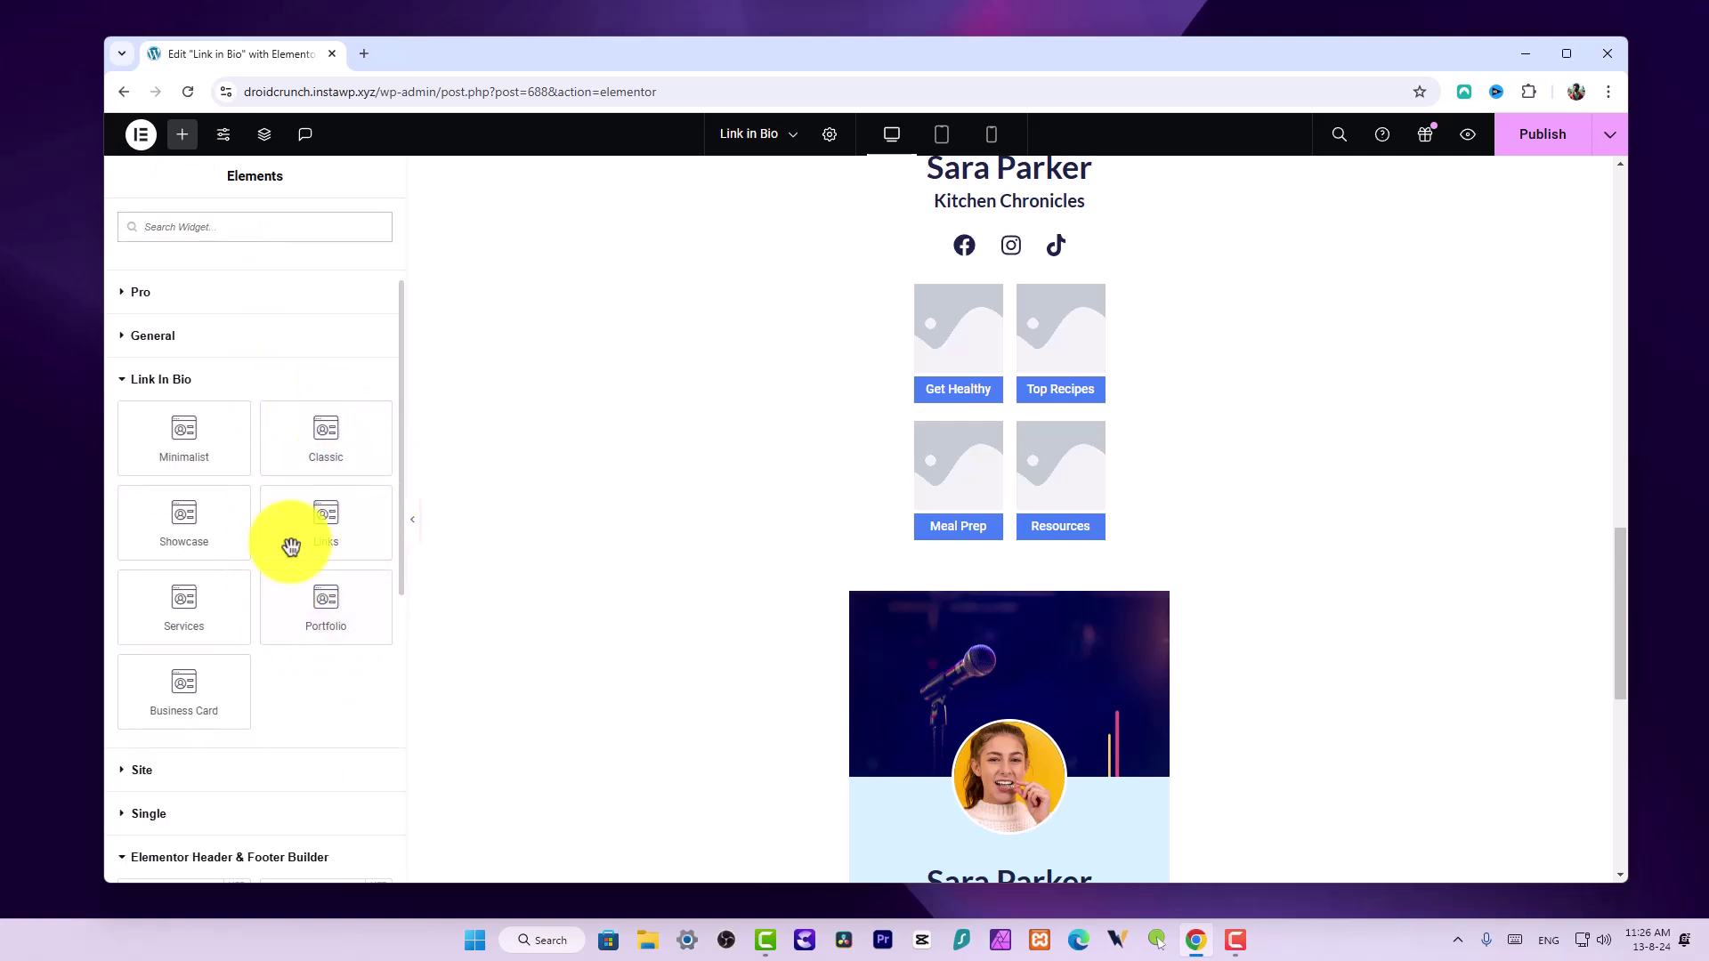
pyautogui.scroll(-6, 1148, 560)
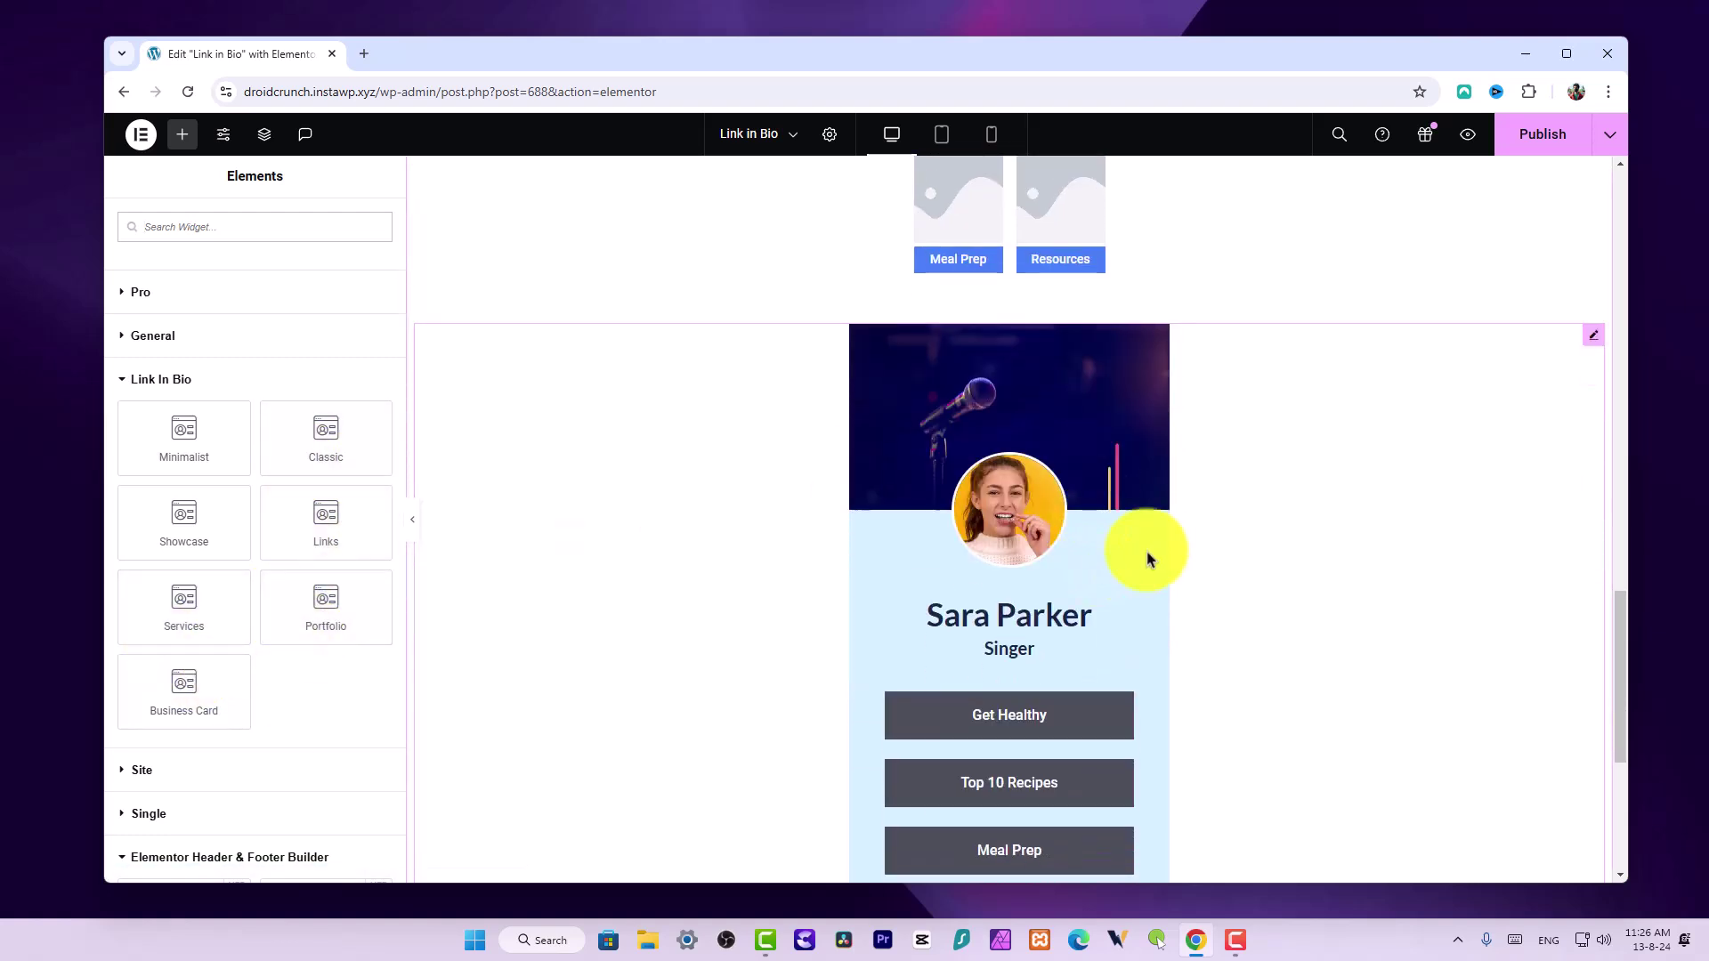
pyautogui.moveTo(208, 706); pyautogui.dragTo(1045, 521)
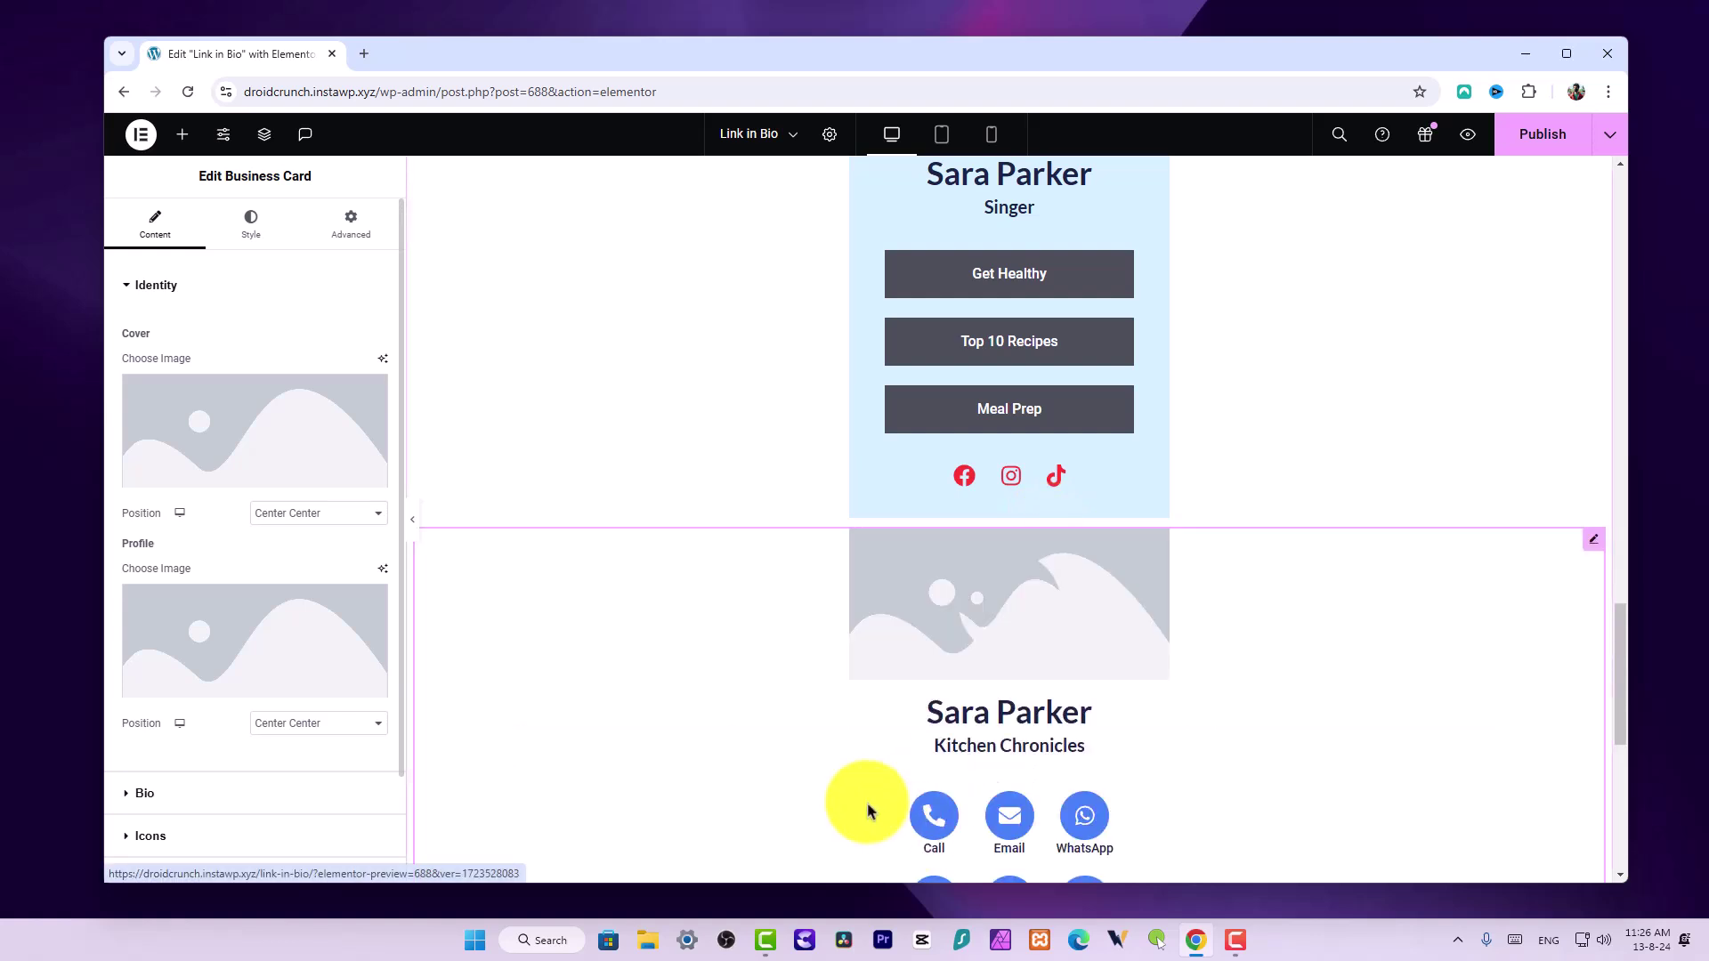
pyautogui.scroll(-4, 801, 810)
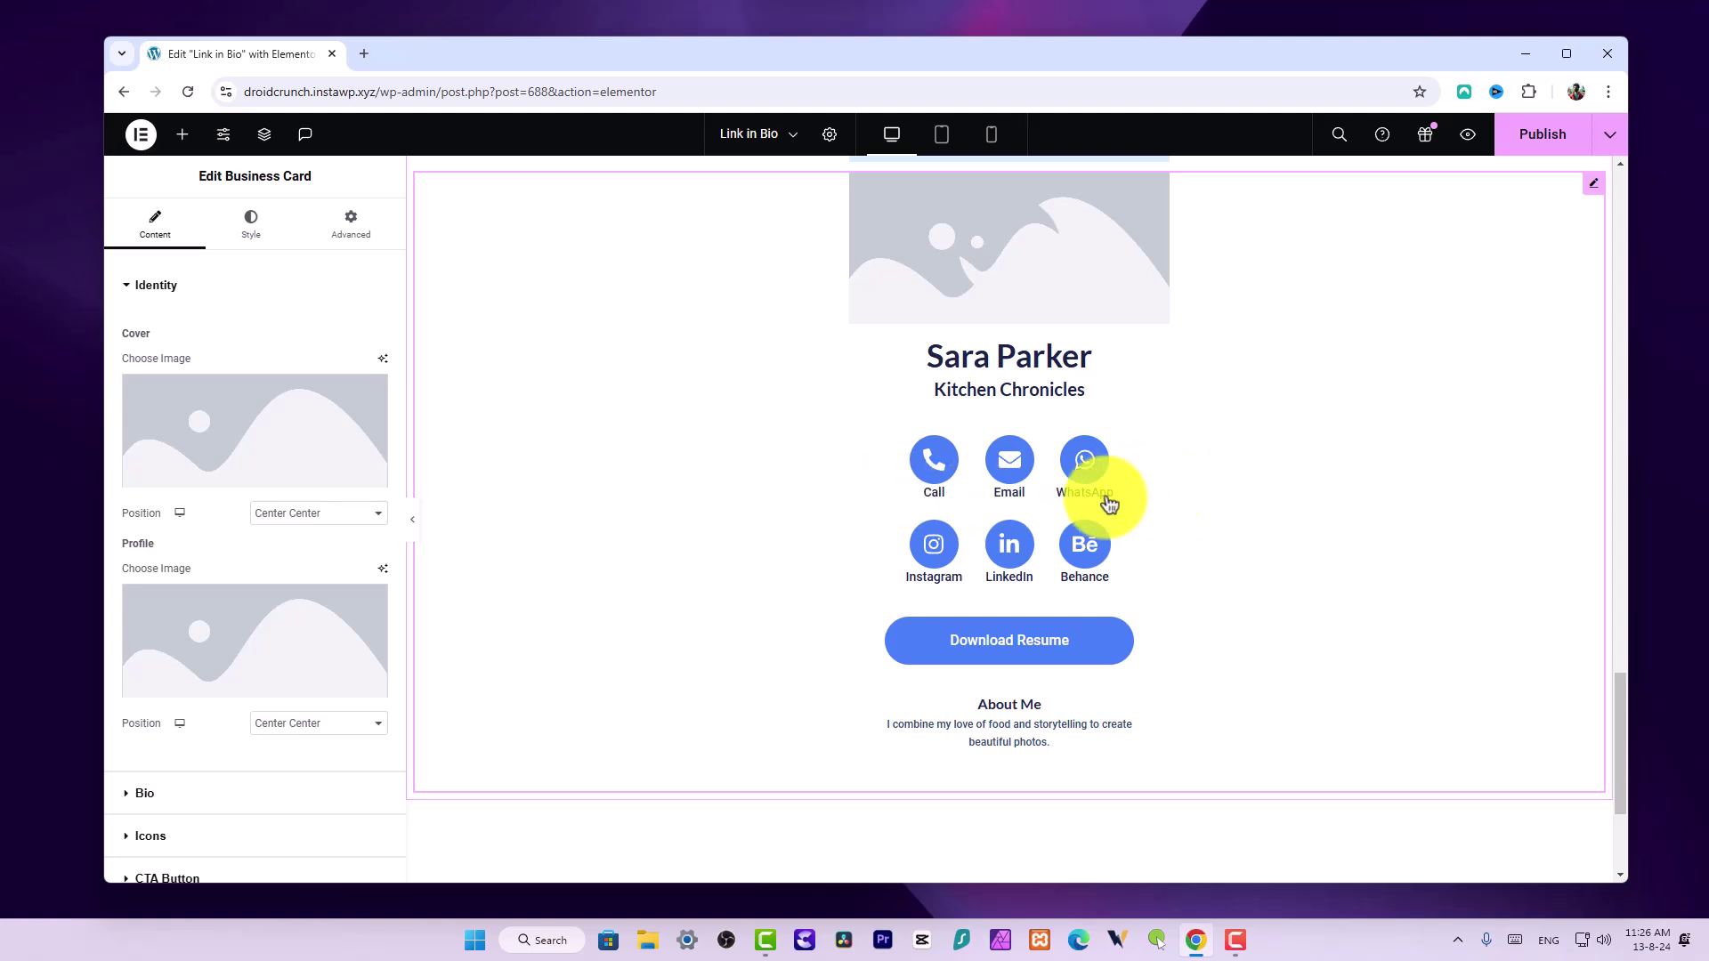
pyautogui.scroll(2, 1284, 419)
pyautogui.scroll(10, 1280, 419)
pyautogui.scroll(5, 1258, 372)
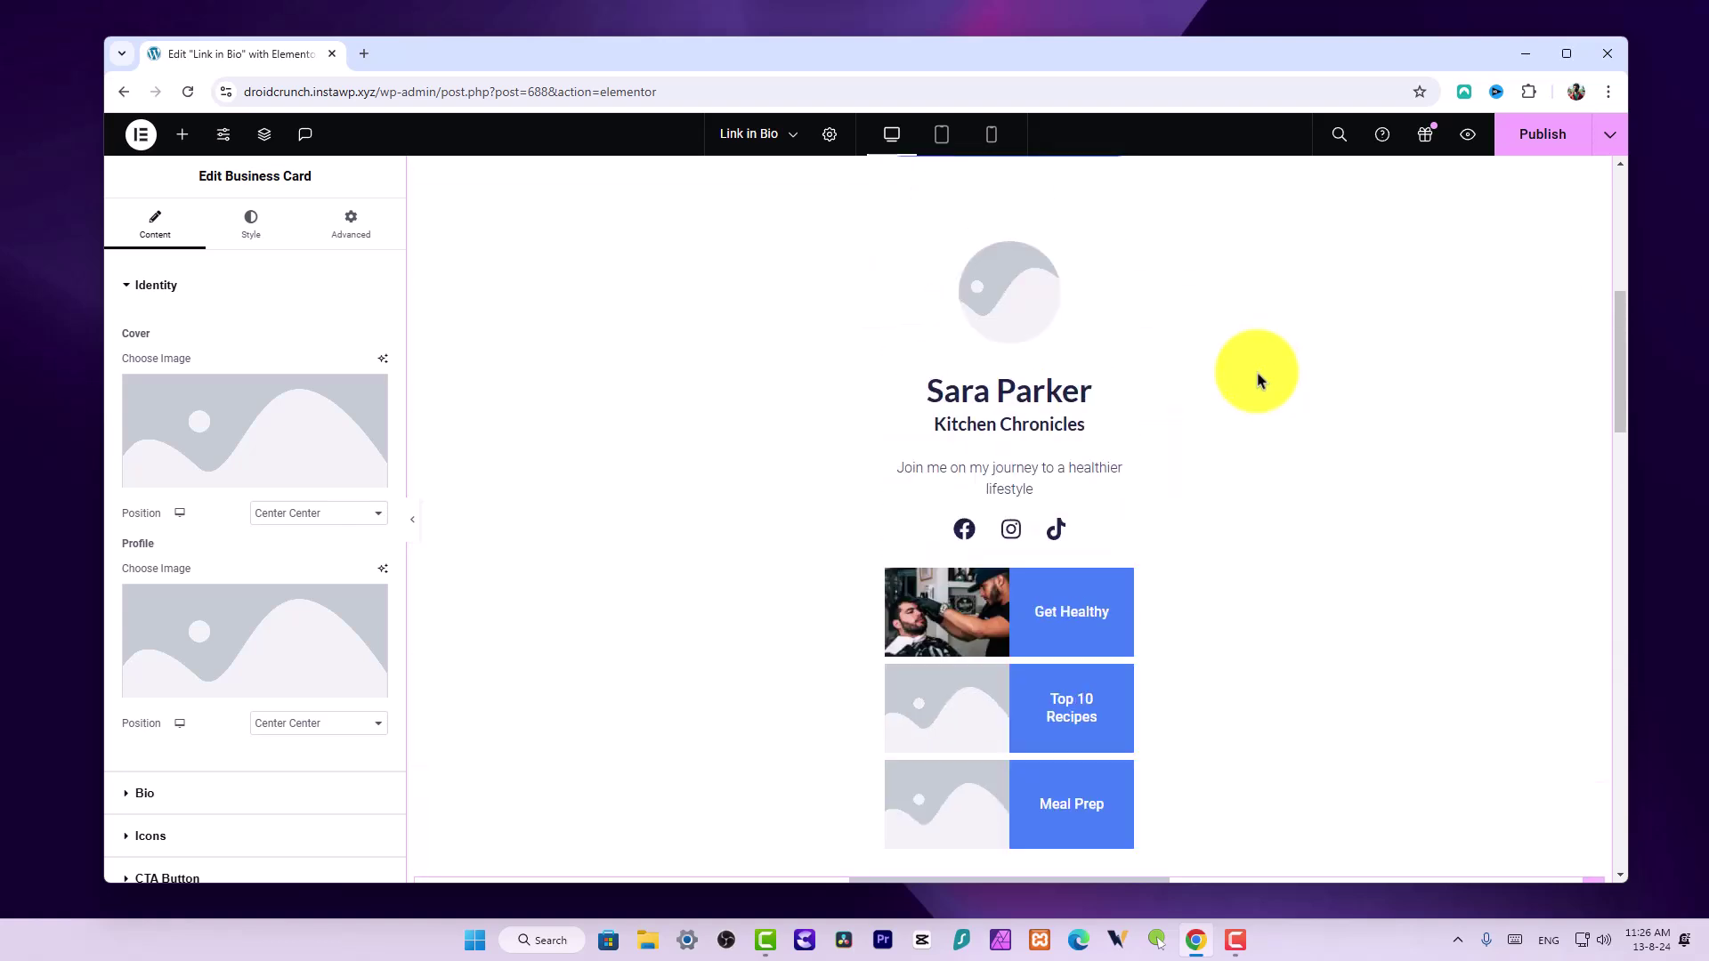
pyautogui.scroll(5, 1259, 380)
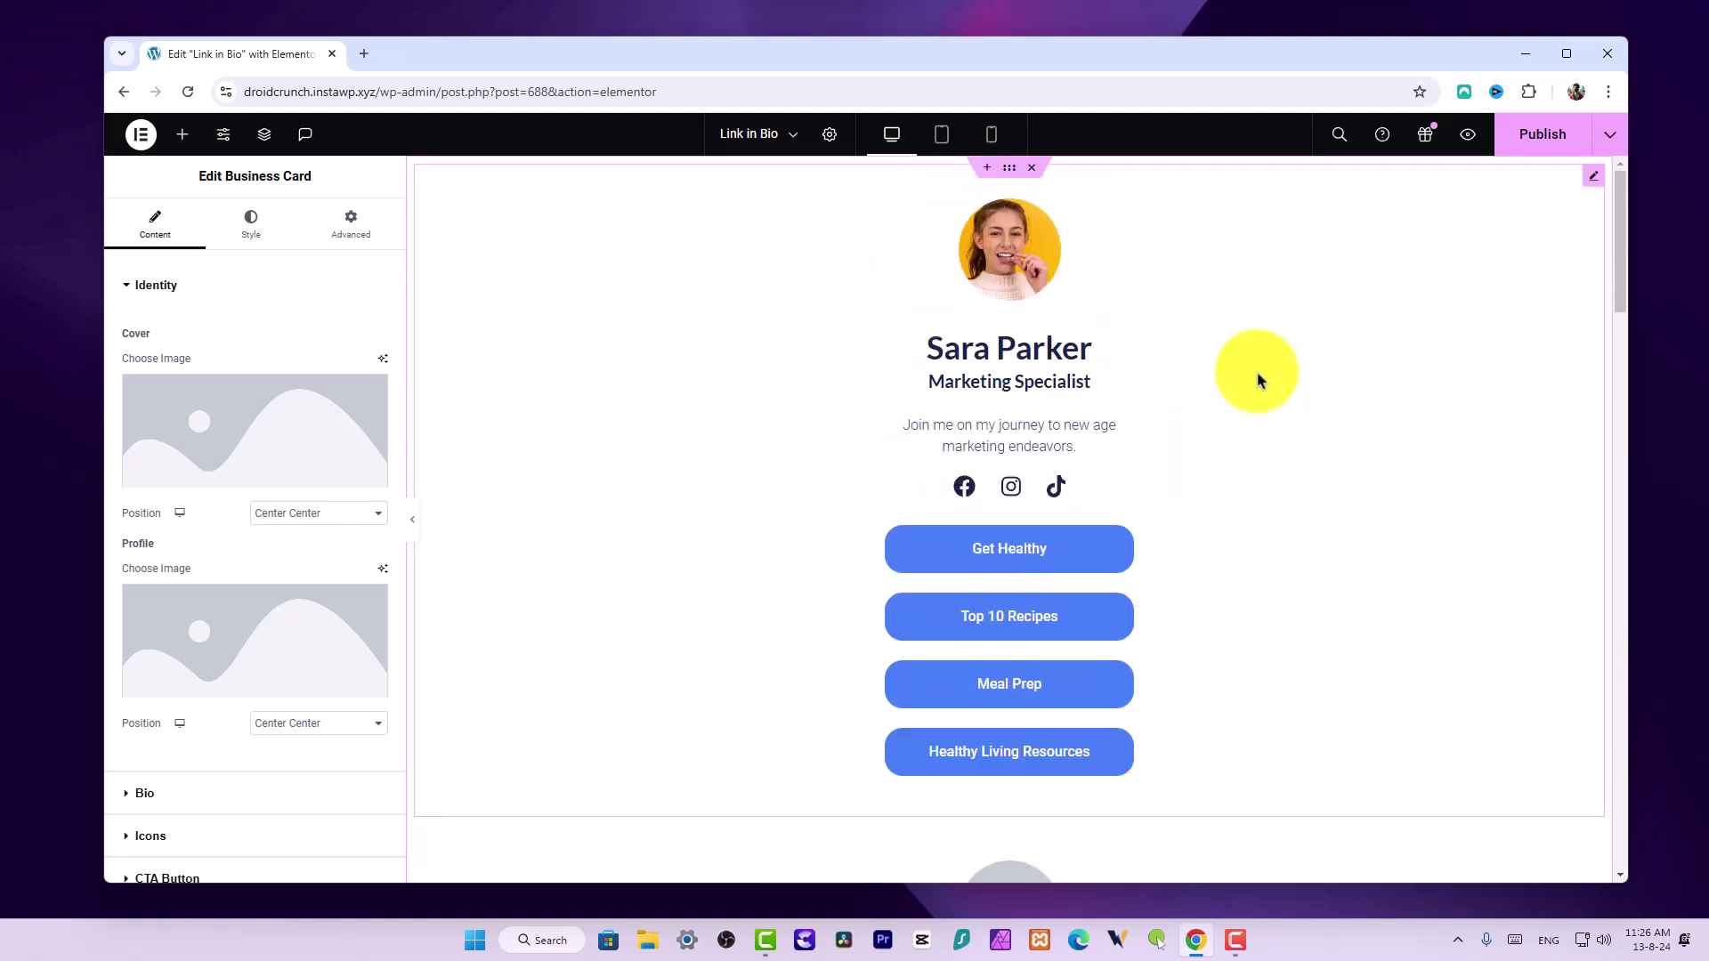